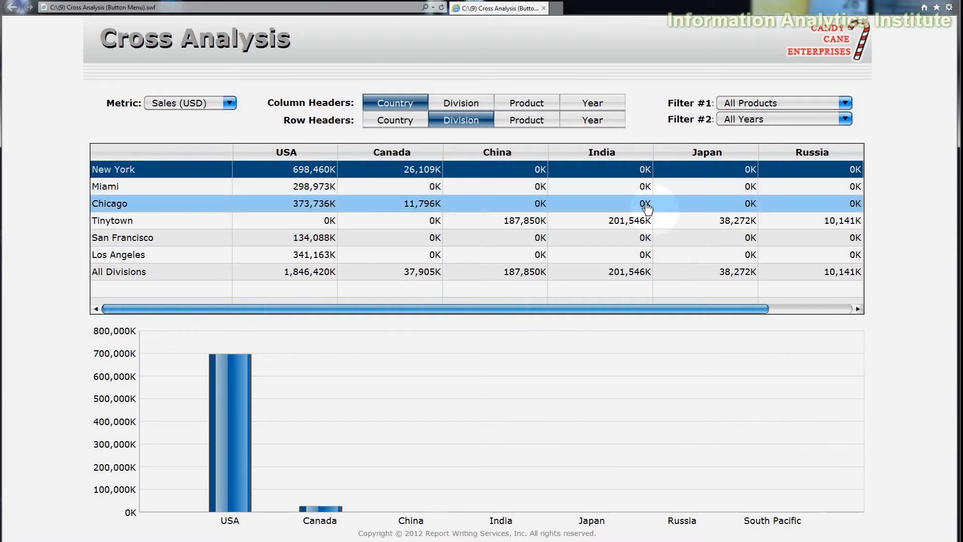
View the column chart for the Tinytown, San Francisco, Los Angeles and All Divisions rows of the Cross Analysis table
click(650, 225)
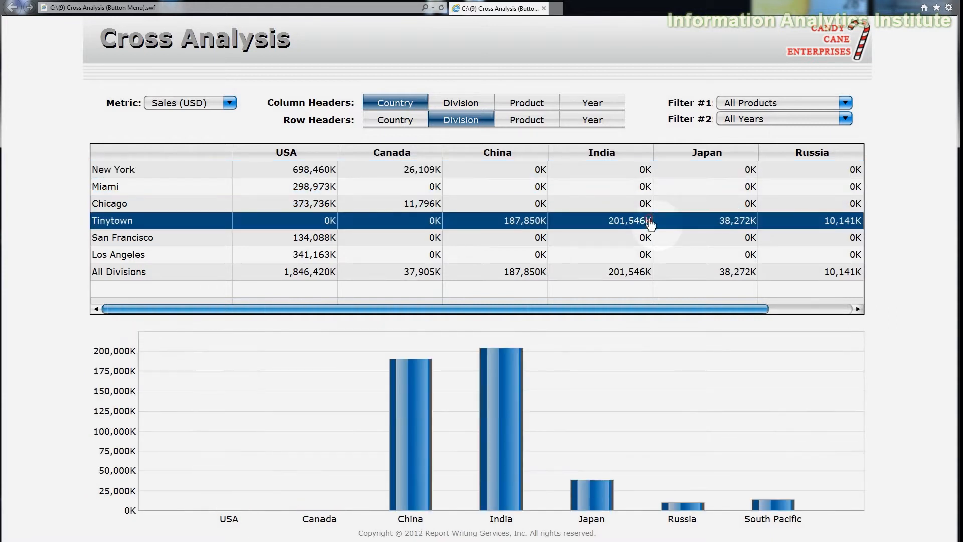
click(639, 238)
click(634, 255)
click(631, 272)
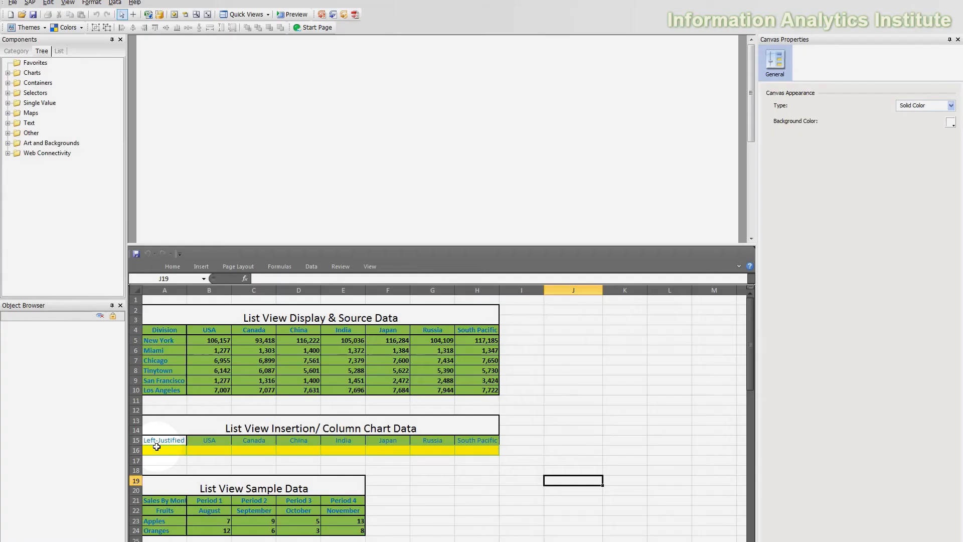
click(575, 440)
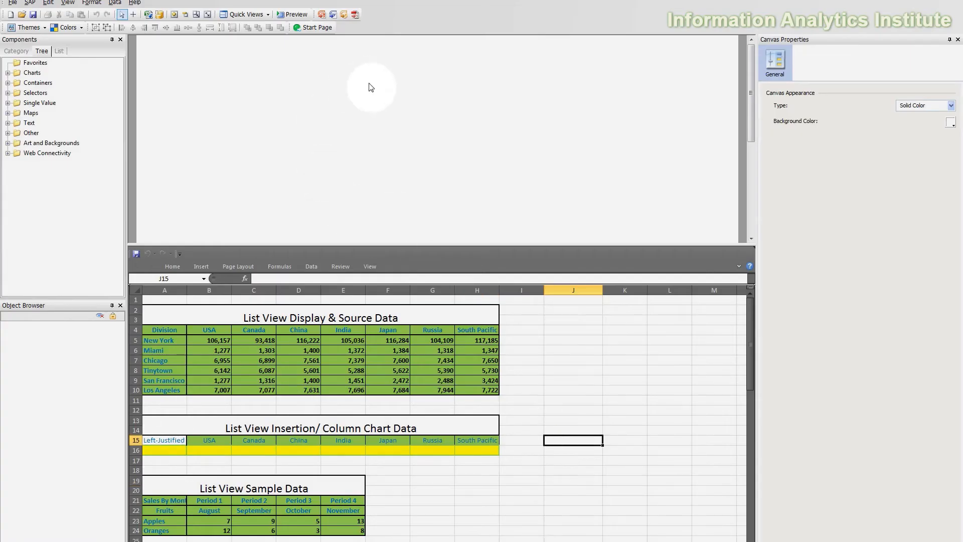
click(566, 358)
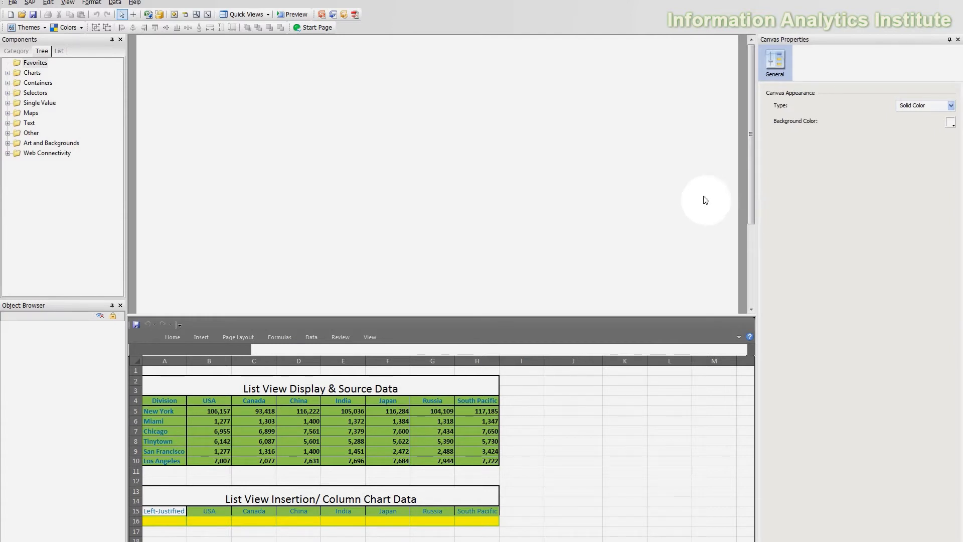
click(7, 73)
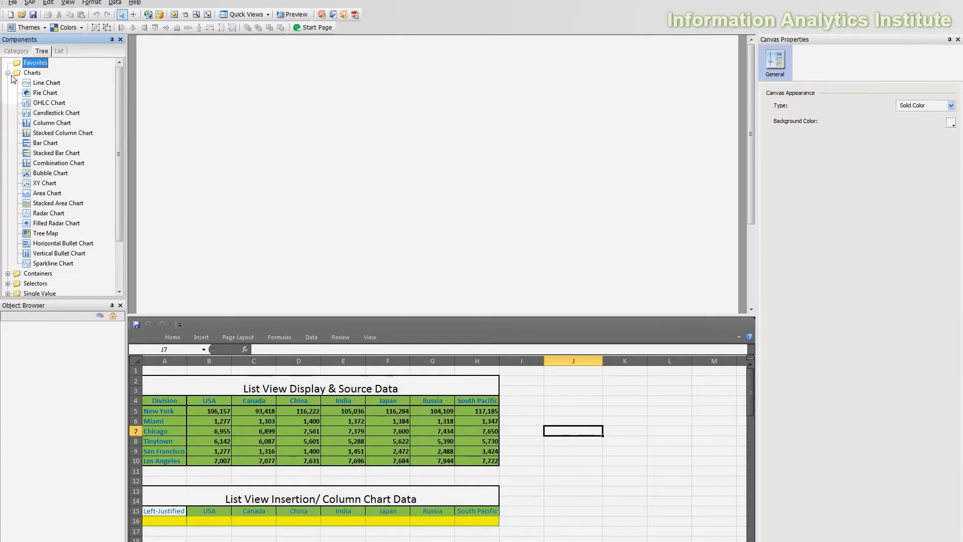
click(8, 73)
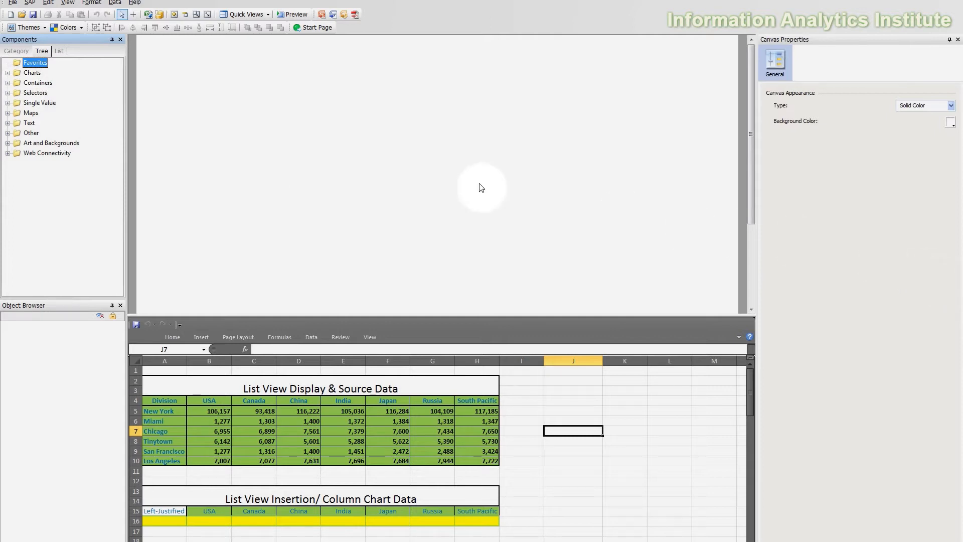
click(8, 93)
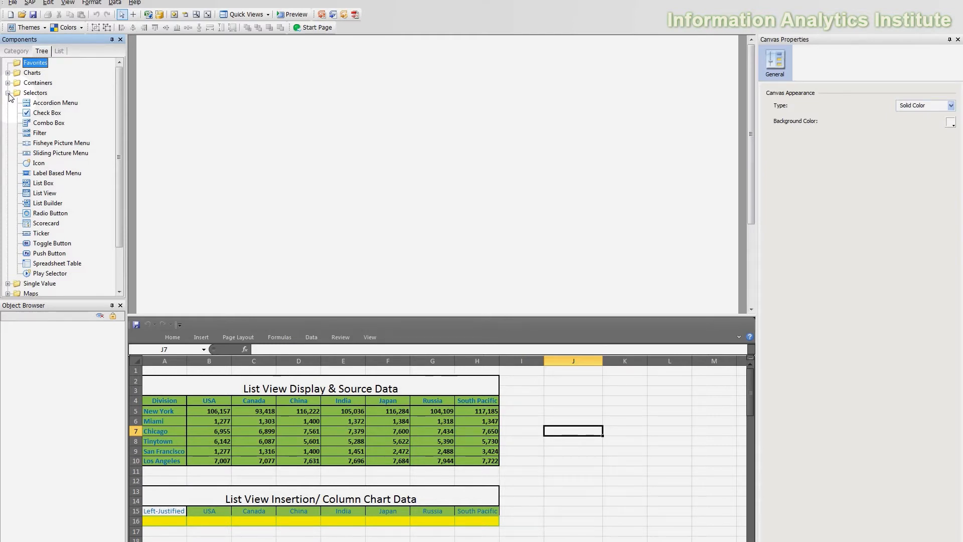
click(8, 93)
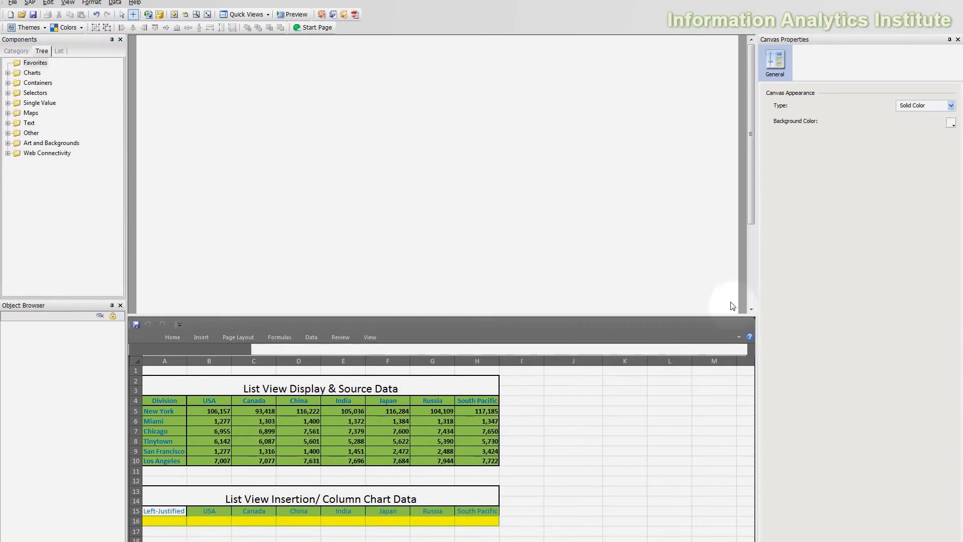
Add a List View selector to the upper part of the canvas and enlarge it to more than twice its default width
click(8, 93)
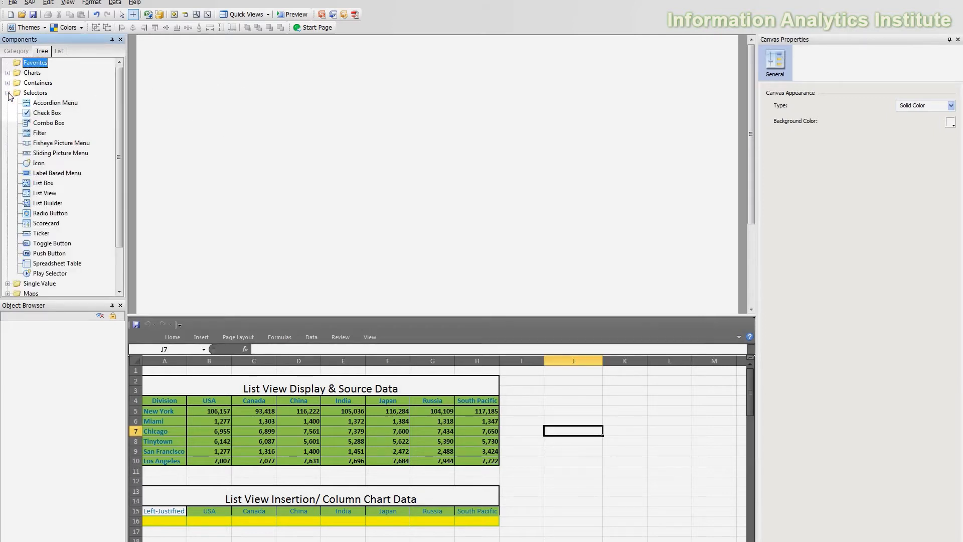
drag(44, 194, 221, 78)
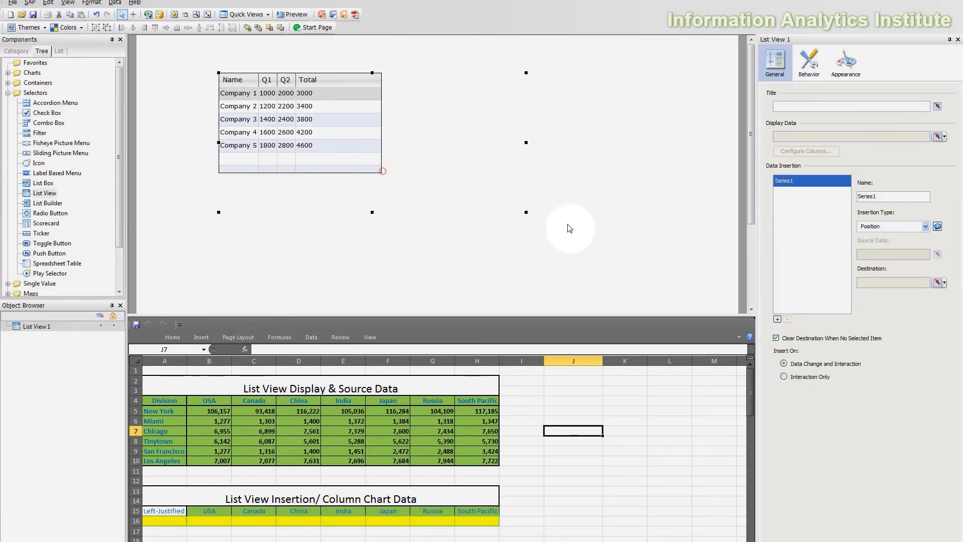
drag(570, 228, 598, 235)
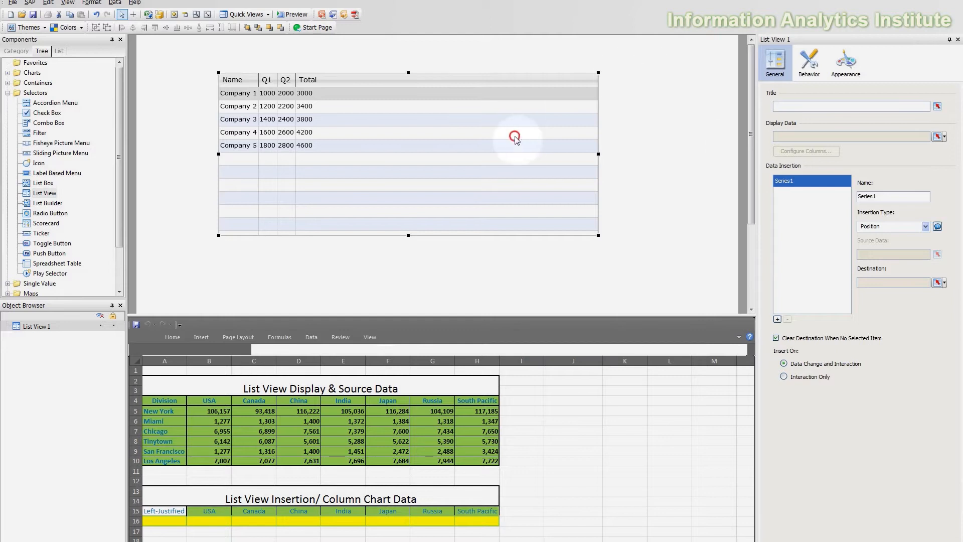
drag(517, 140, 527, 139)
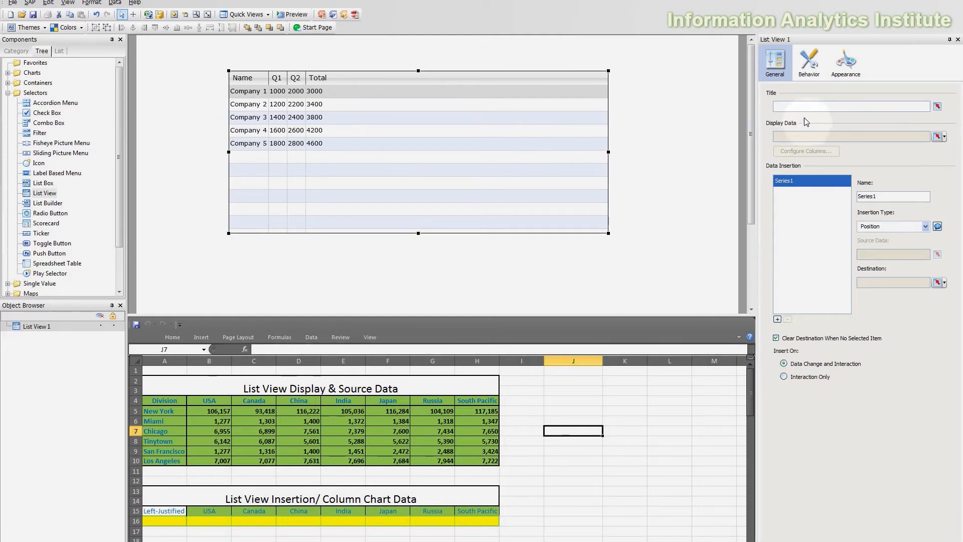
Link the list view's title to the Sales By Month cell A21 and shift the component slightly up and to the left
click(937, 107)
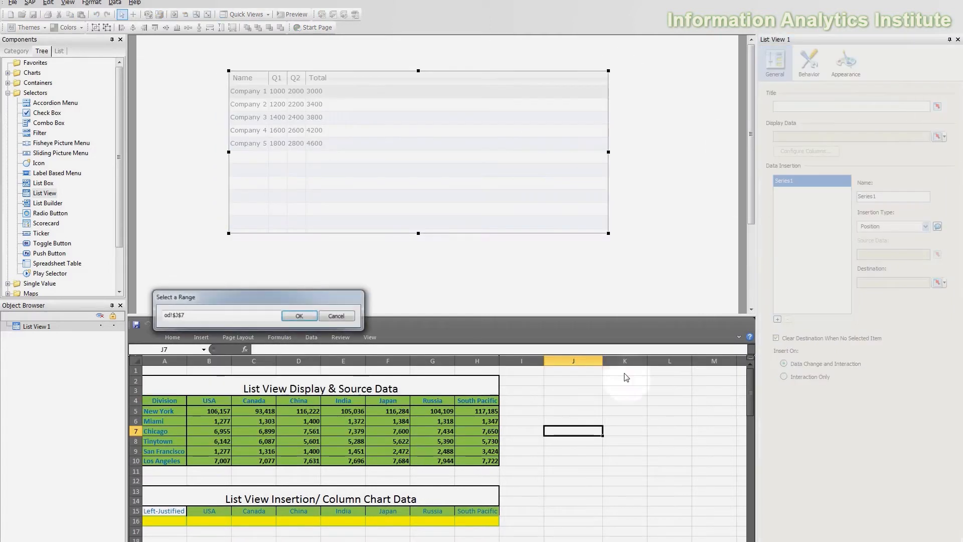
click(181, 497)
scroll(182, 502, down, 5)
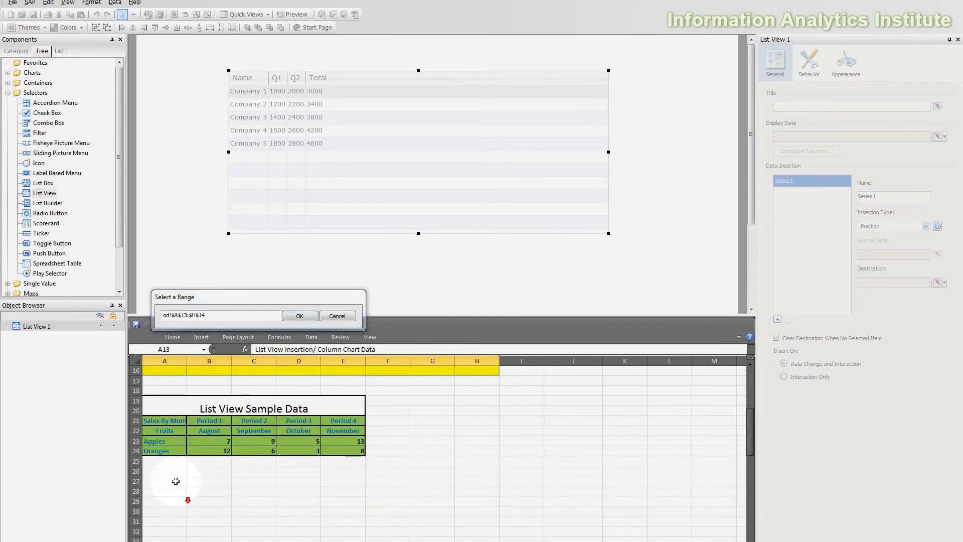
click(167, 423)
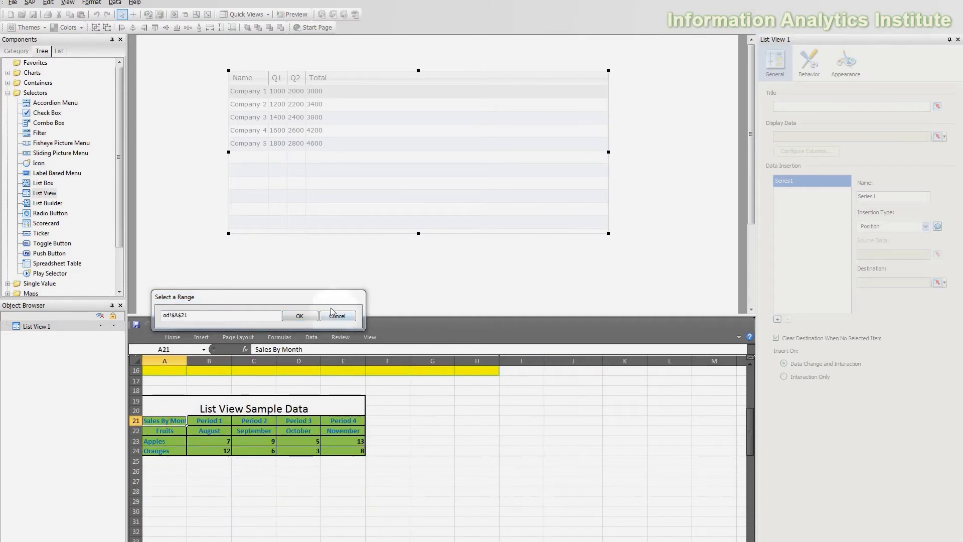
click(317, 316)
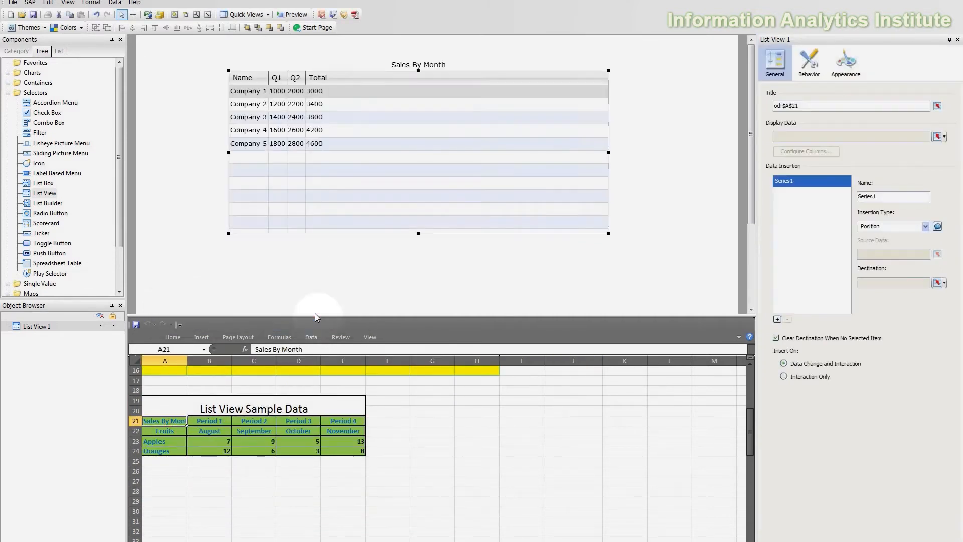
drag(447, 156, 436, 150)
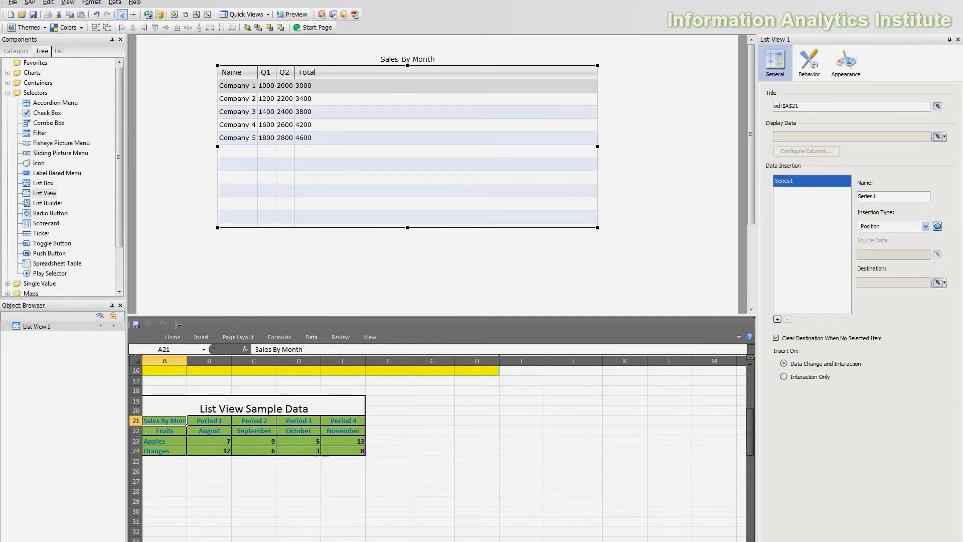
Bind the list view's display data to the sample data range A22:E24
click(938, 139)
click(209, 441)
scroll(191, 426, up, 5)
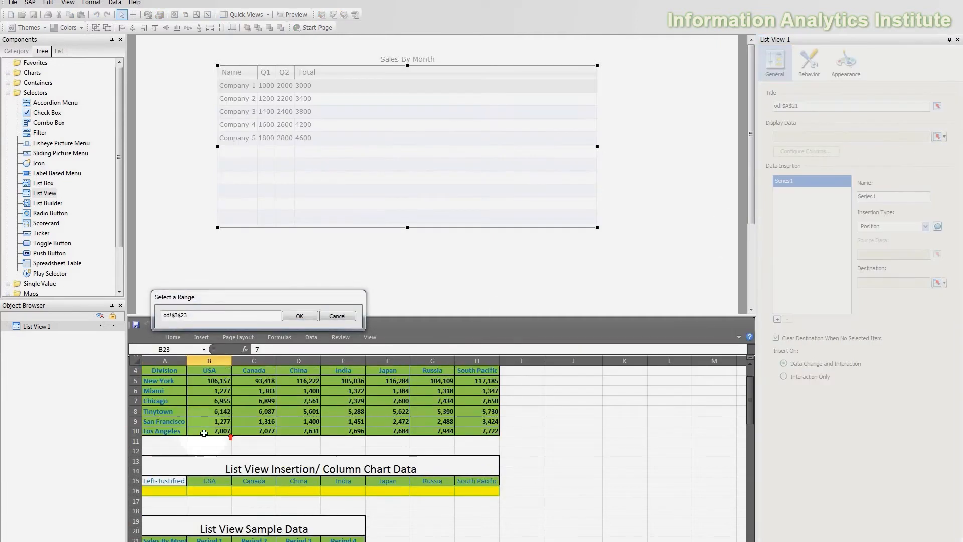
scroll(191, 426, down, 5)
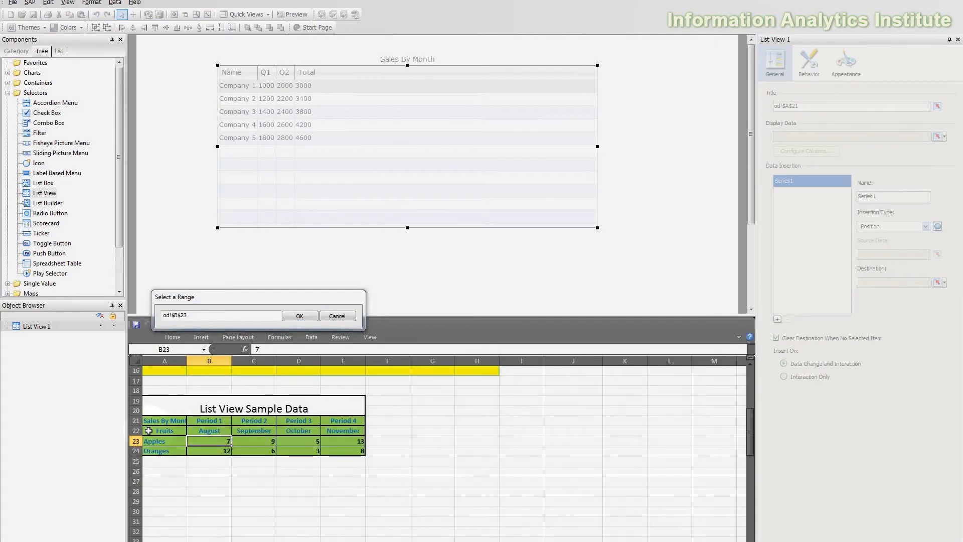
drag(149, 430, 362, 453)
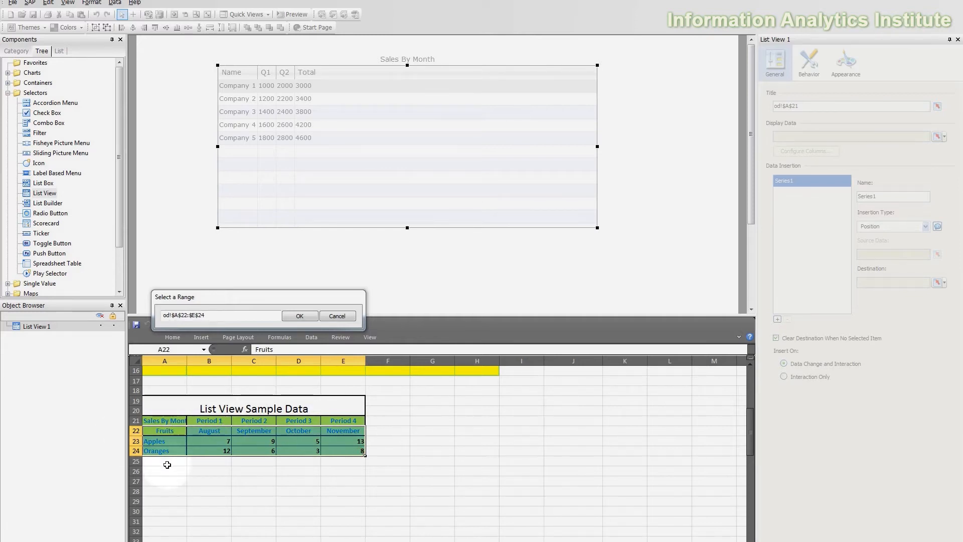
click(300, 316)
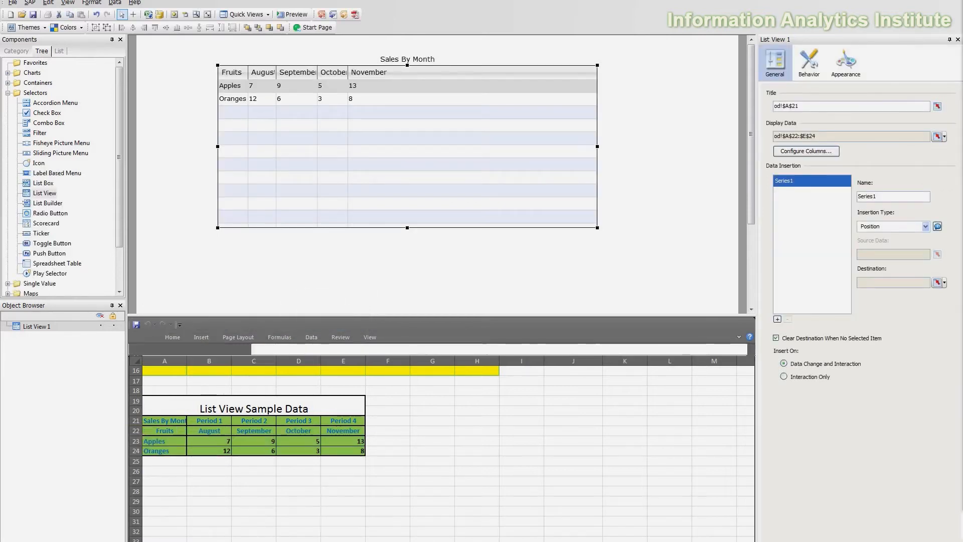
Set the Fruits column width to 150 in the list view's column configuration
click(273, 269)
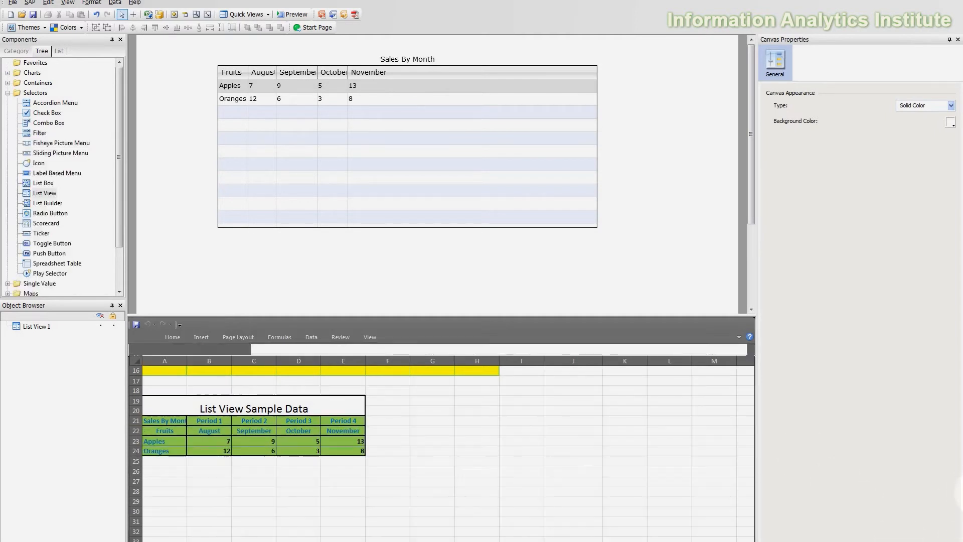
click(874, 244)
click(605, 174)
click(541, 168)
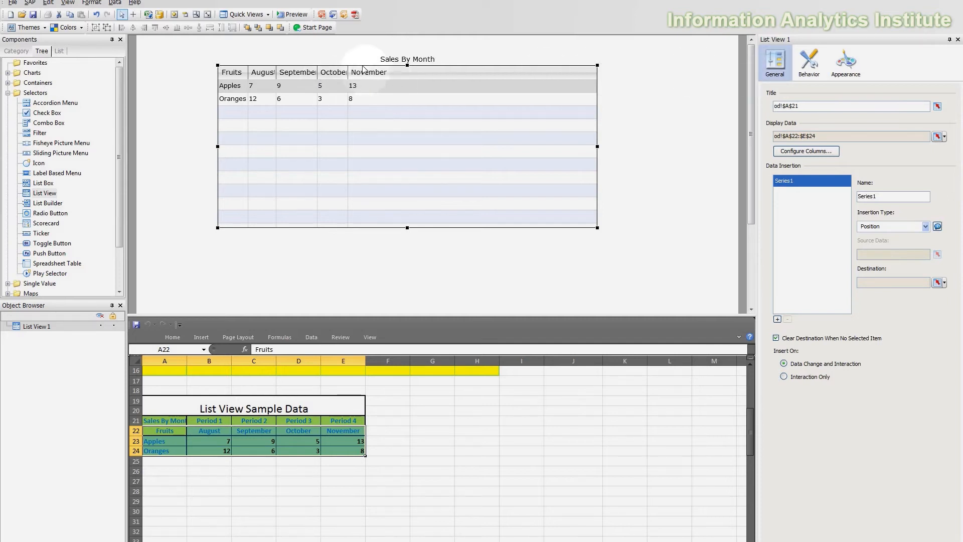
click(818, 153)
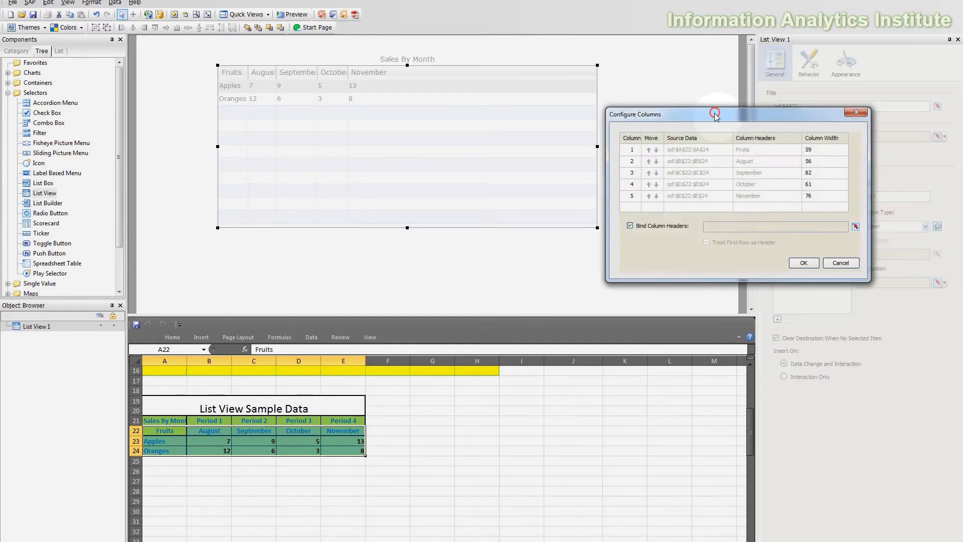
drag(707, 104, 546, 104)
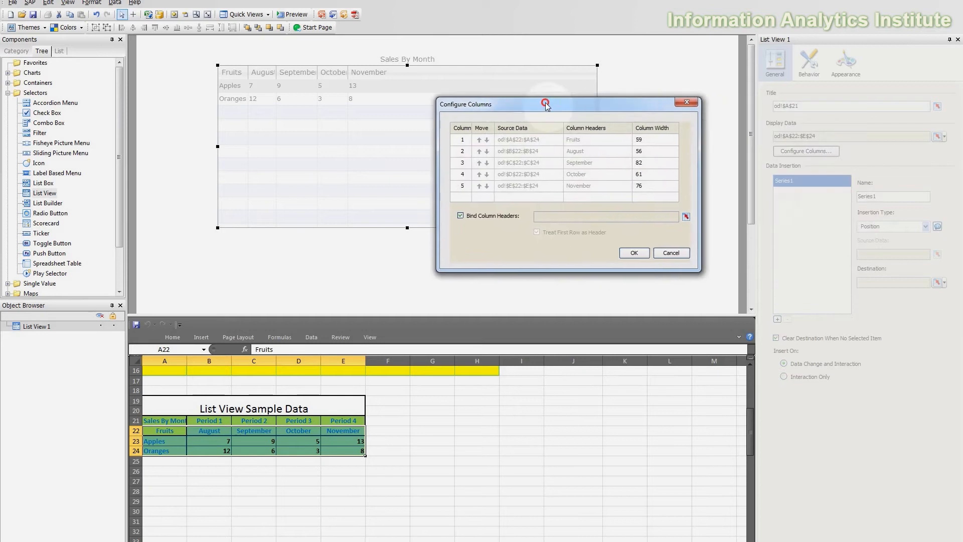
click(650, 140)
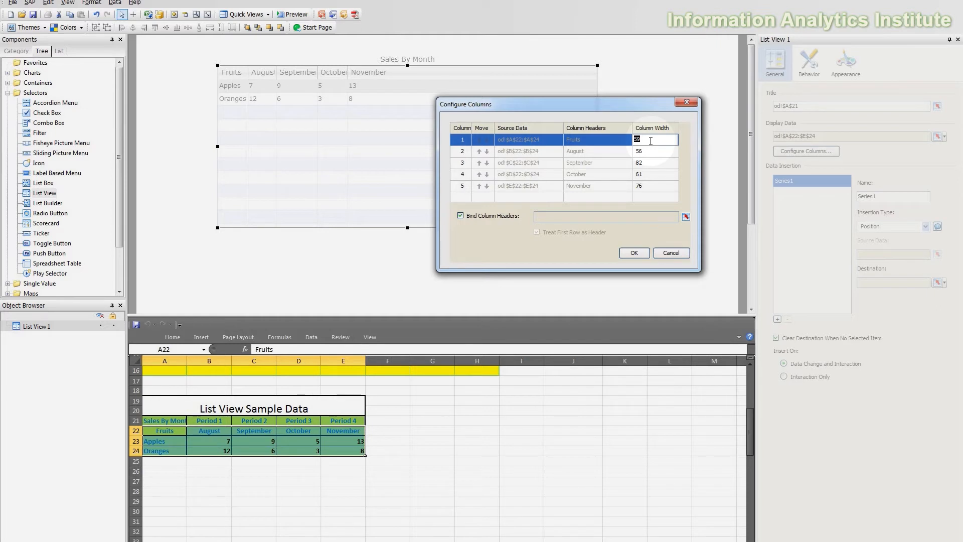
text(150)
key(Return)
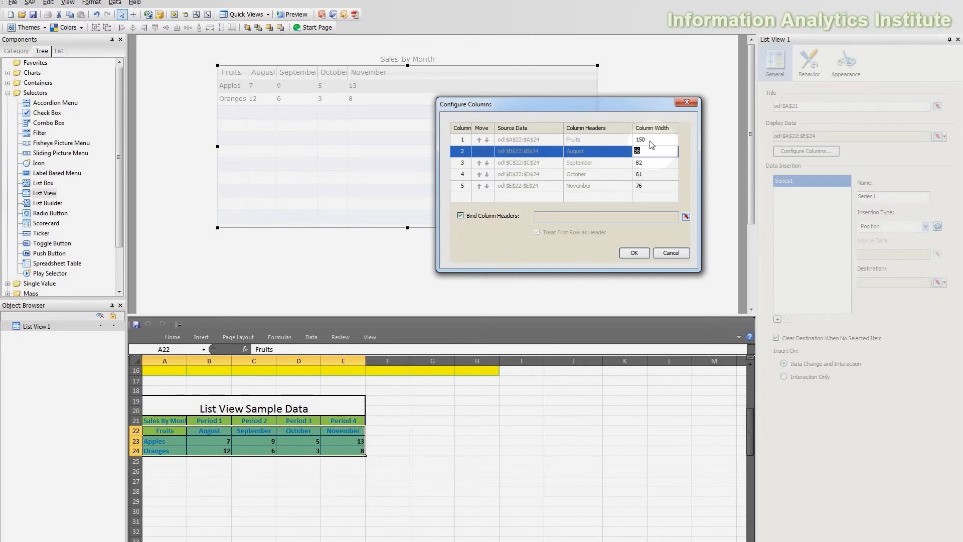
Set the August, September, October and November column widths to 100 and apply the column configuration
text(100)
key(Return)
text(100)
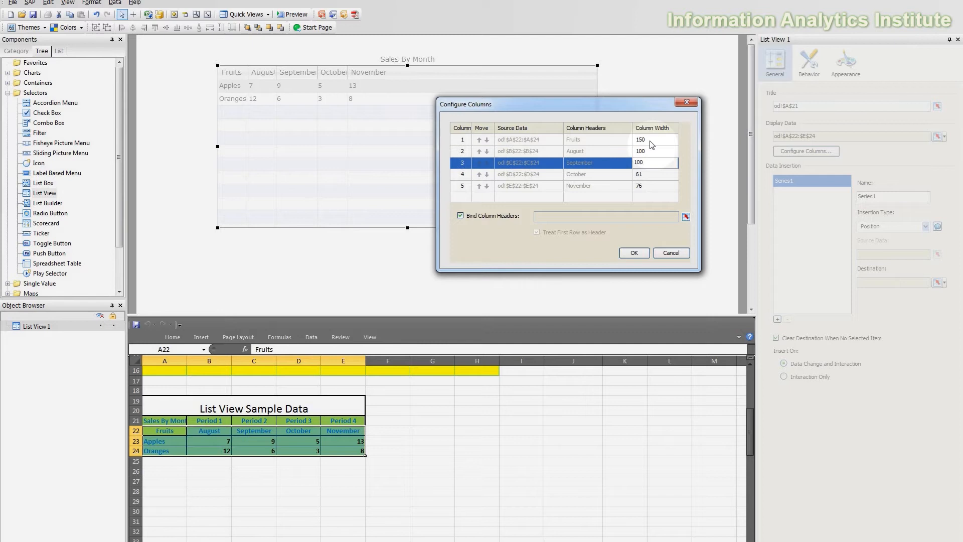
key(Return)
text(100)
key(Return)
text(10)
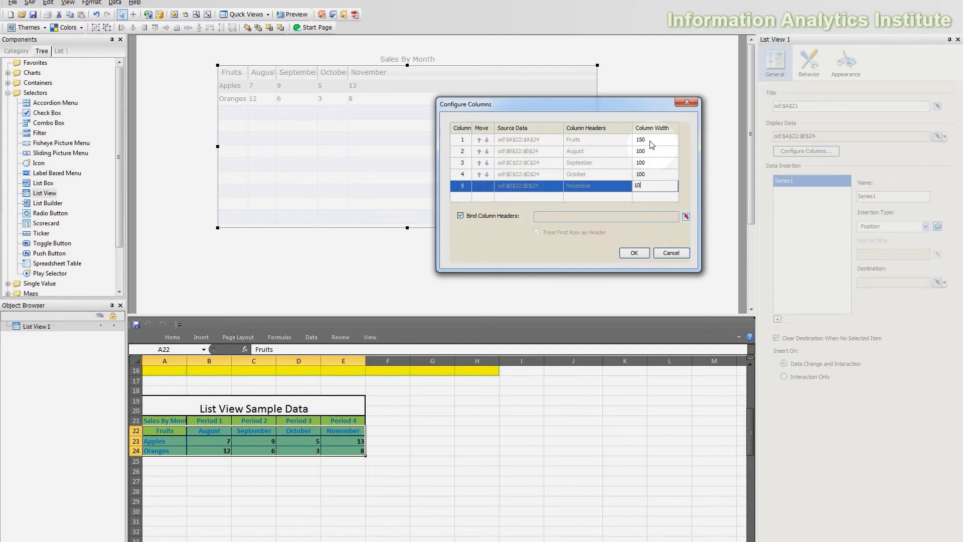
key(Return)
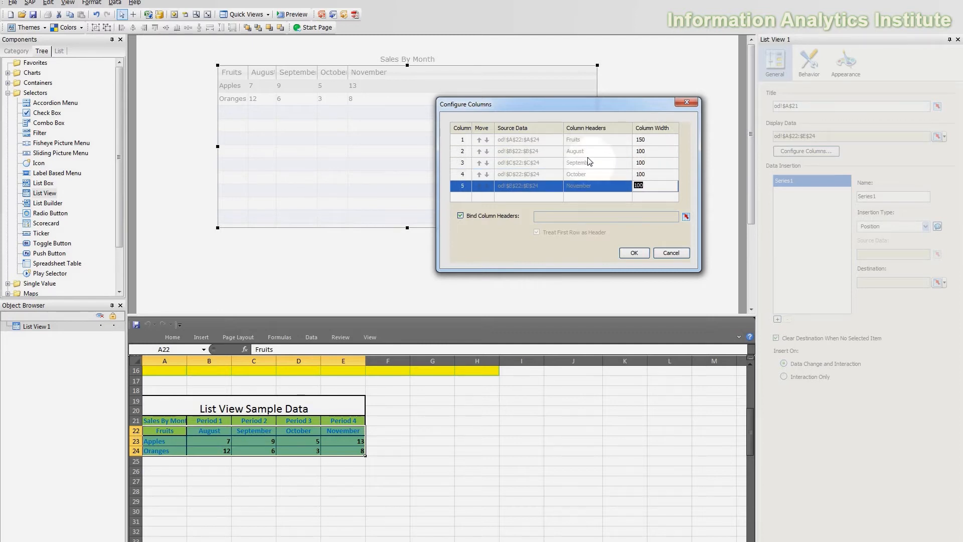
click(634, 253)
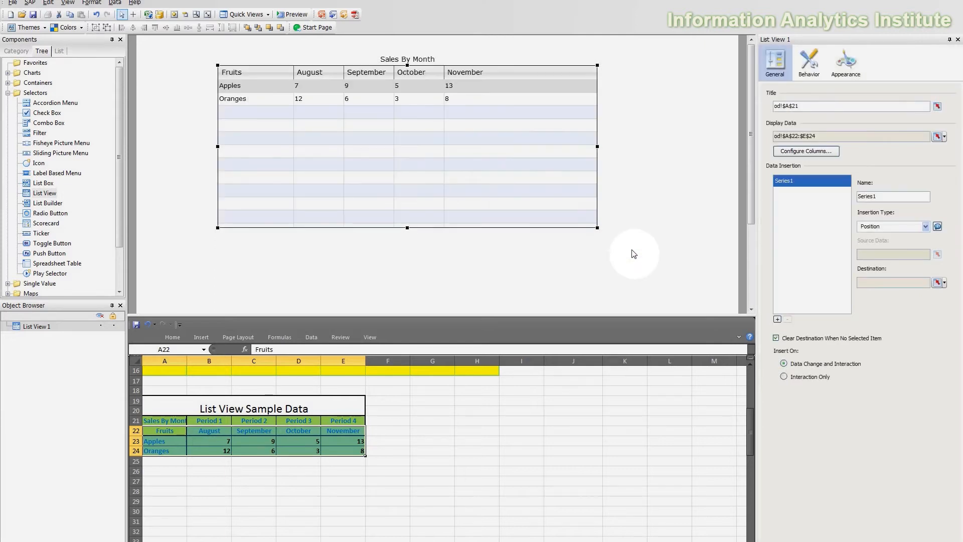
Narrow the list view from its right edge to just fit the November column without a horizontal scrollbar
click(482, 116)
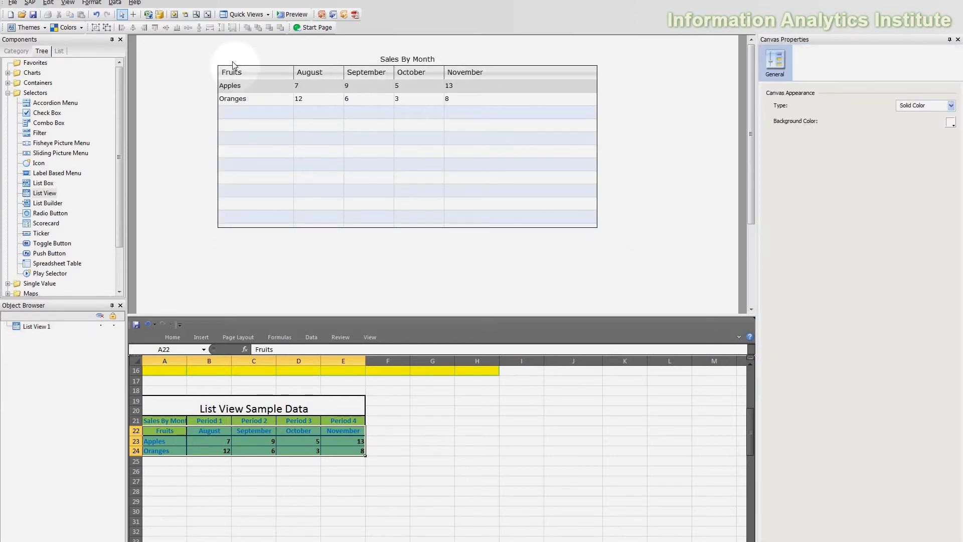
click(601, 99)
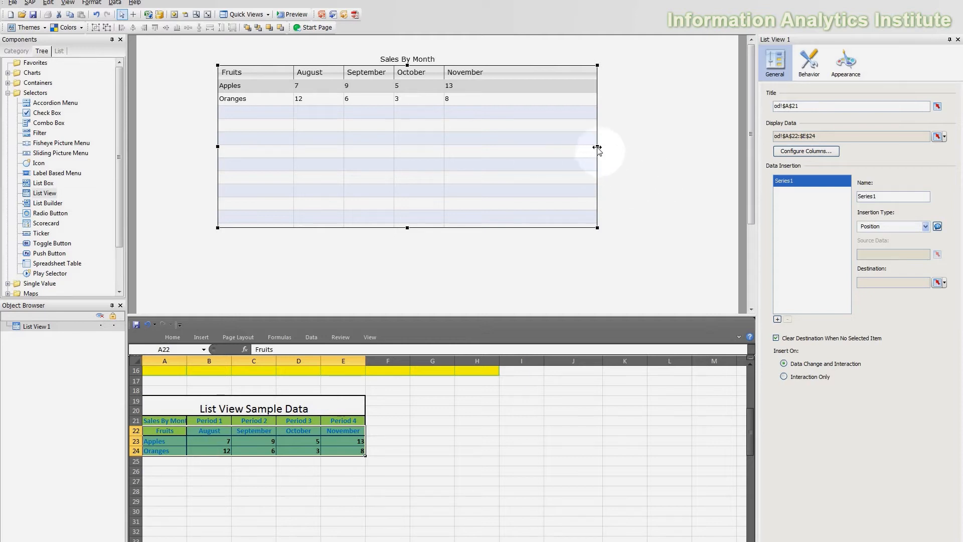
drag(598, 147, 493, 148)
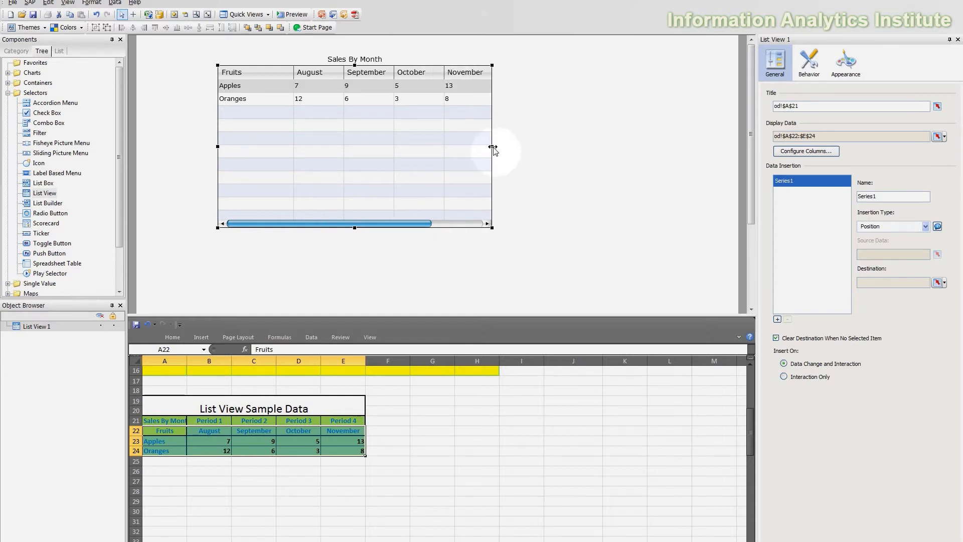
drag(493, 148, 495, 148)
click(519, 140)
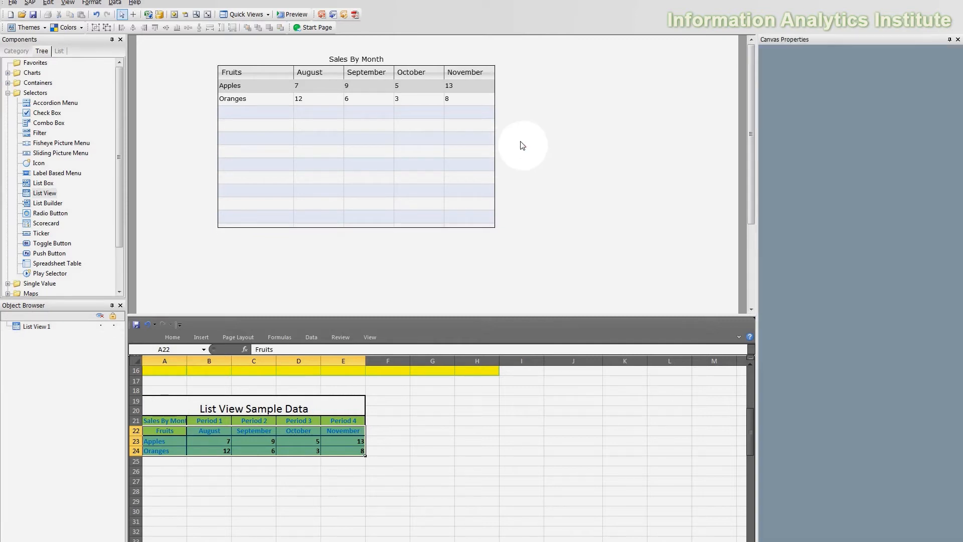
Move the list view slightly down and to the right on the canvas, and deselect it
drag(494, 77, 496, 79)
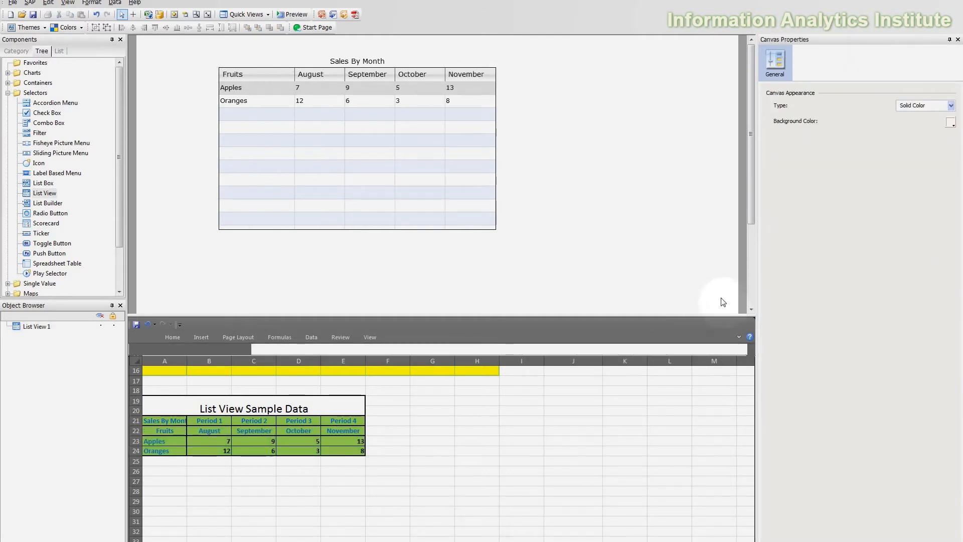
click(687, 239)
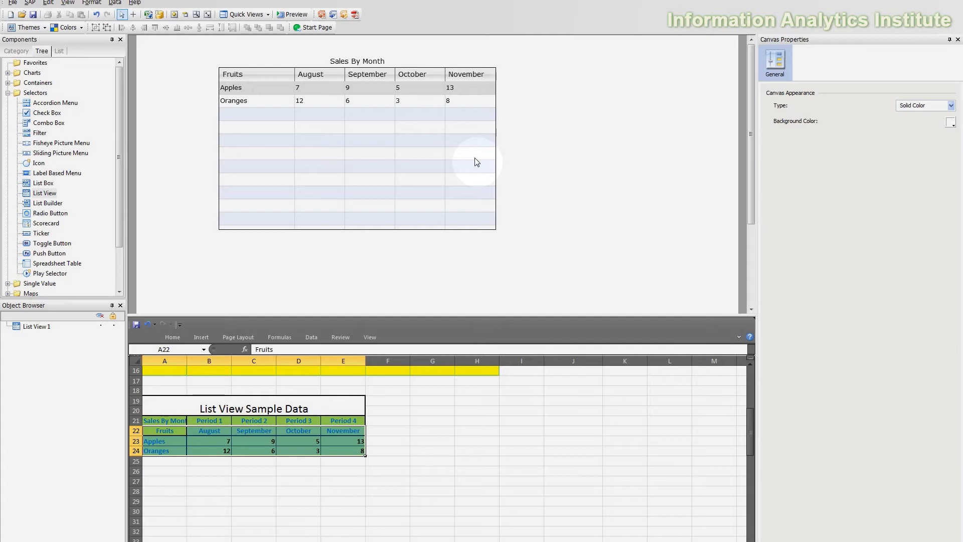
click(453, 161)
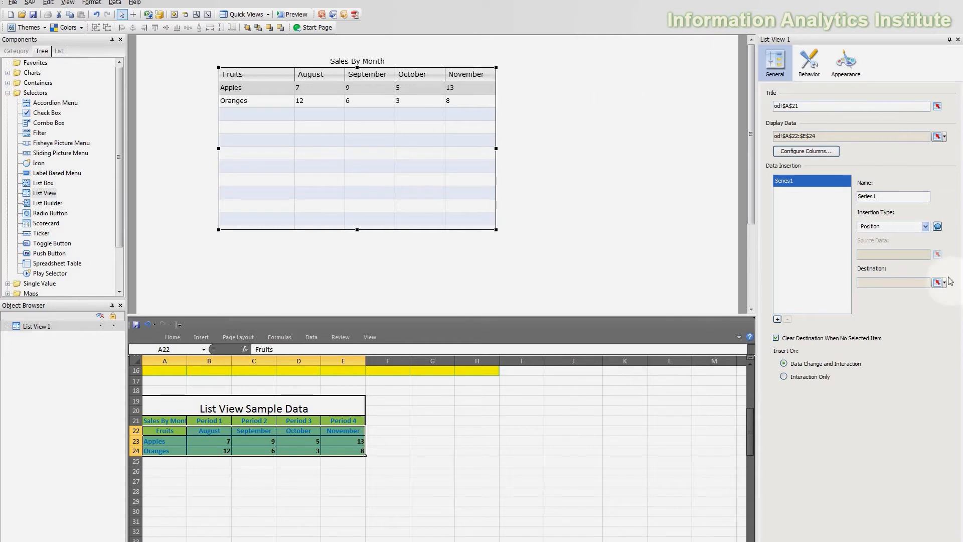
click(625, 112)
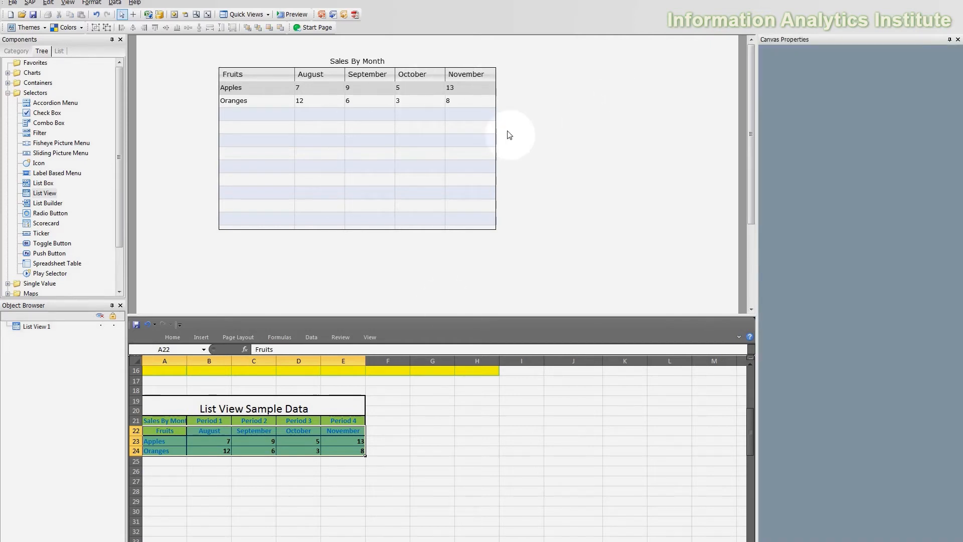
Bind the list view's column headers to the range A22:E22 in its column configuration
click(486, 142)
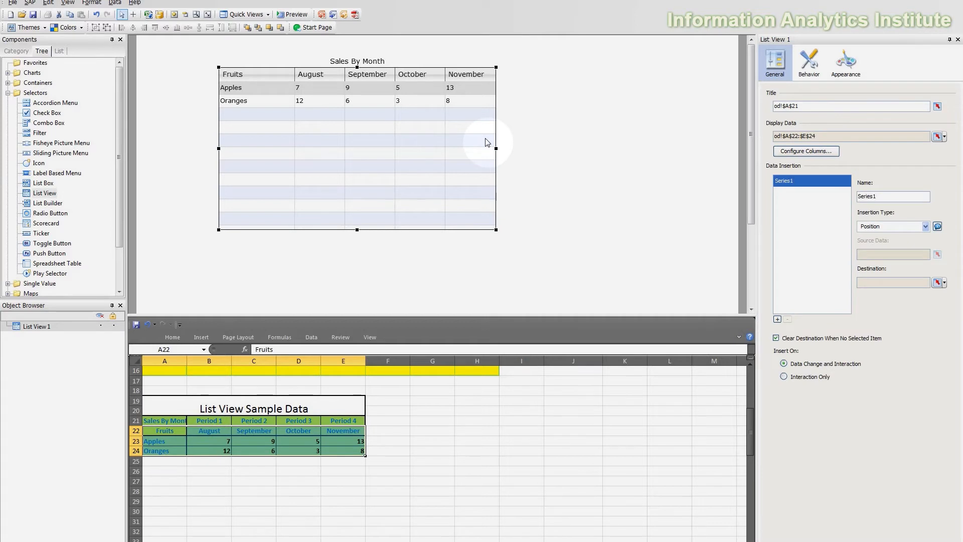
click(786, 149)
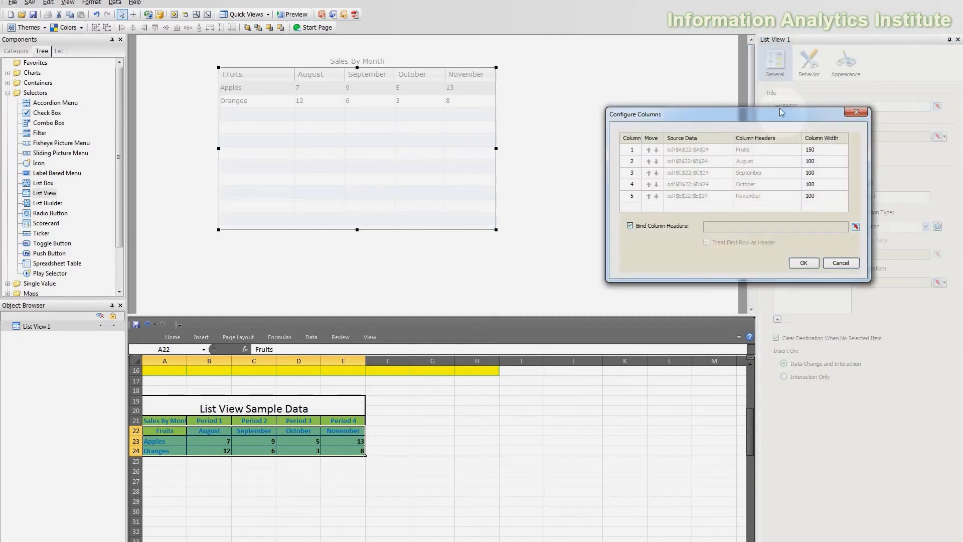
drag(779, 107, 644, 86)
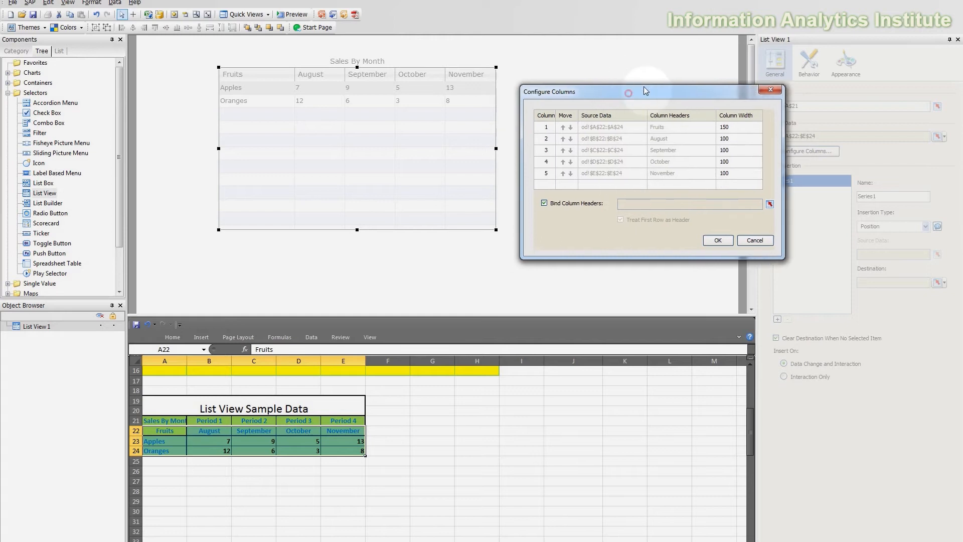
click(771, 205)
drag(157, 431, 346, 433)
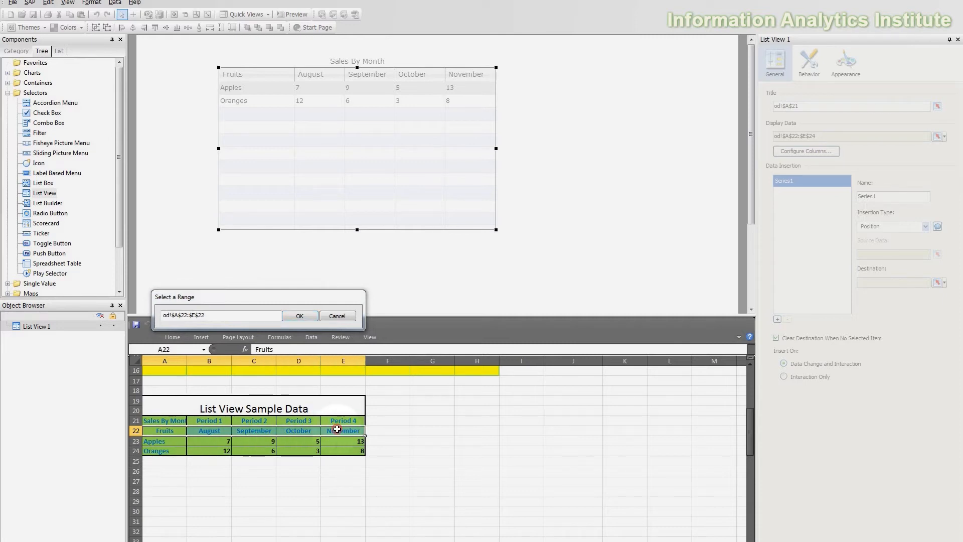
click(311, 318)
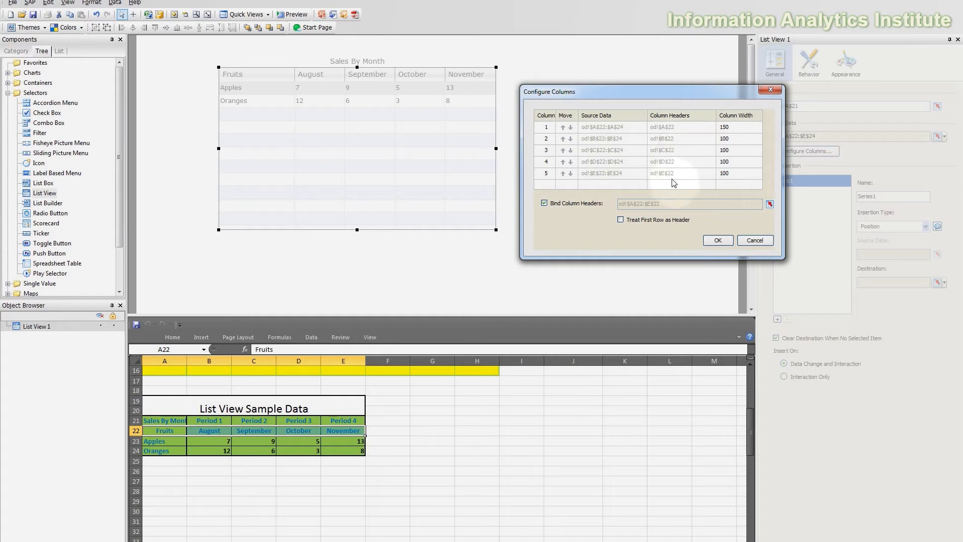
click(717, 240)
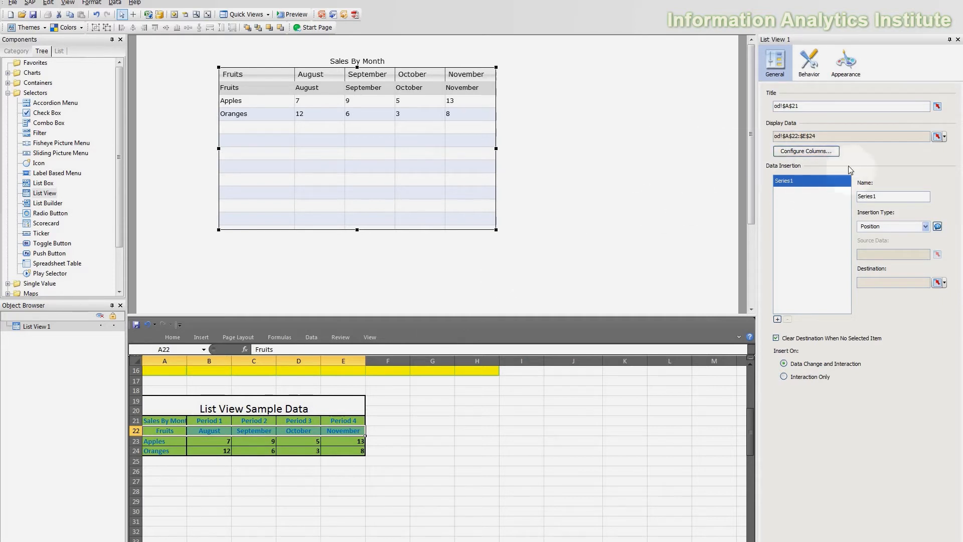
Review the list view's column configuration and undo the last display data change
click(802, 152)
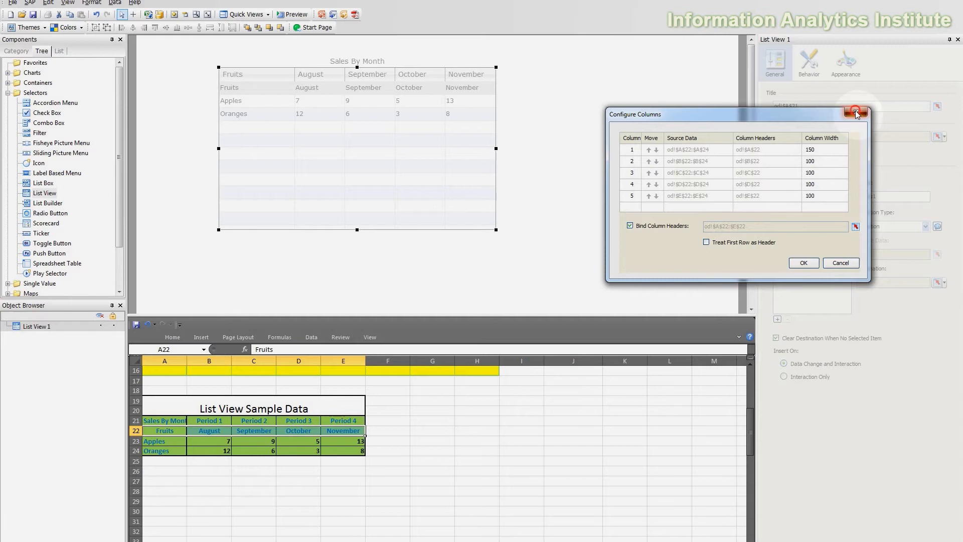
click(856, 113)
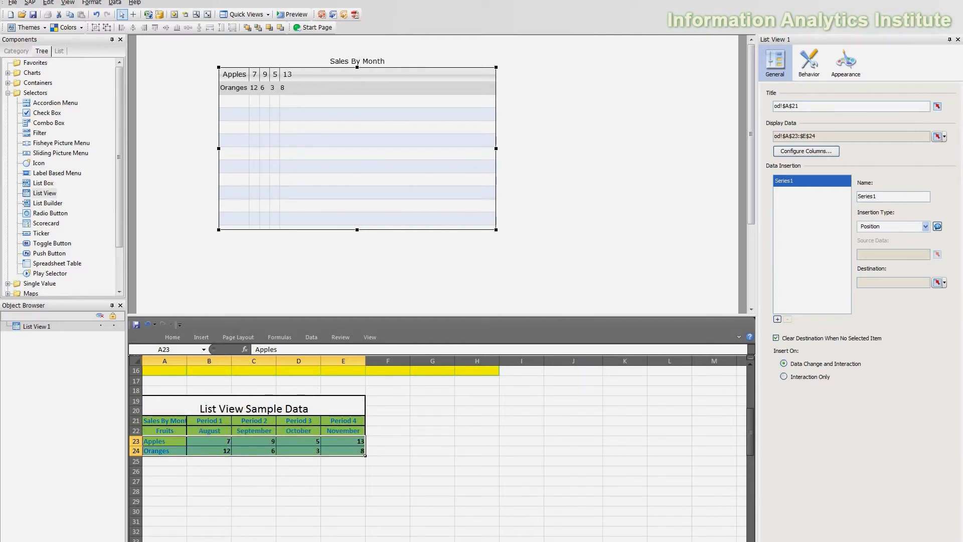
key(ctrl+z)
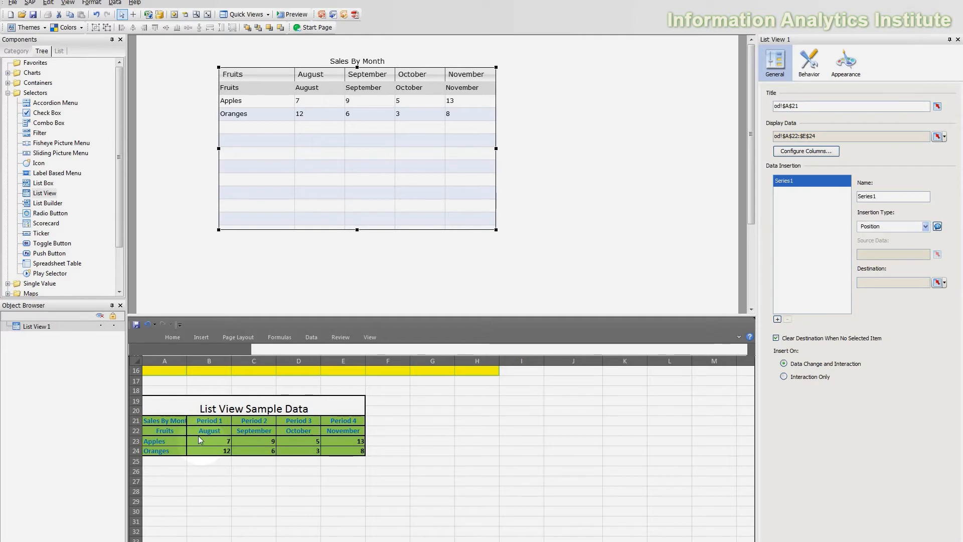
Rebind the list view's display data to A23:E24, leaving out the header row
click(938, 137)
drag(151, 442, 342, 453)
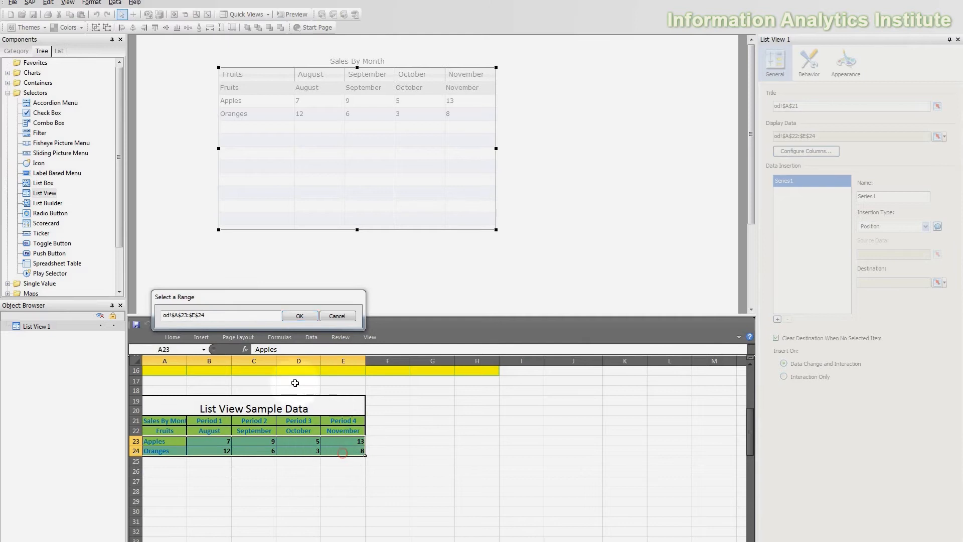
click(297, 317)
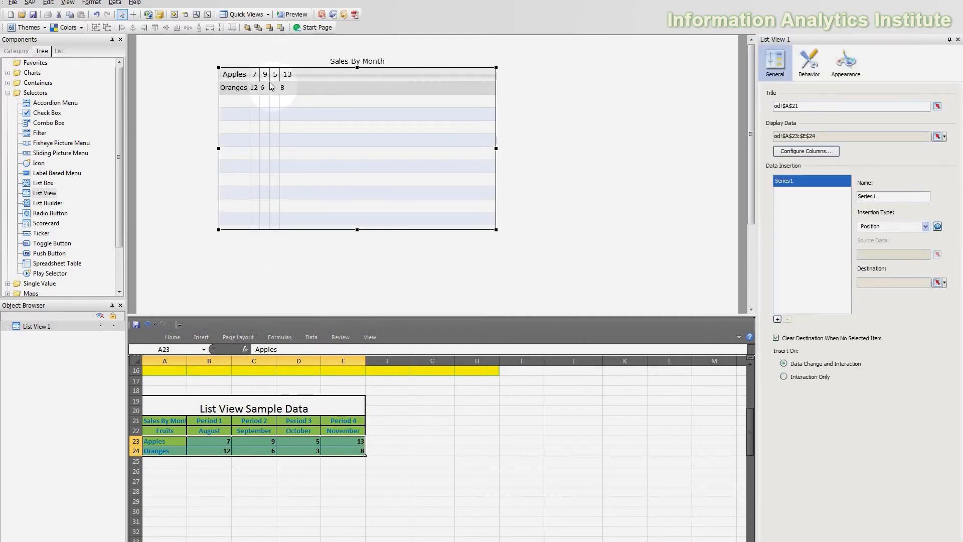
Bind the column headers to the month header row A22:E22 in the list view's column configuration
click(806, 151)
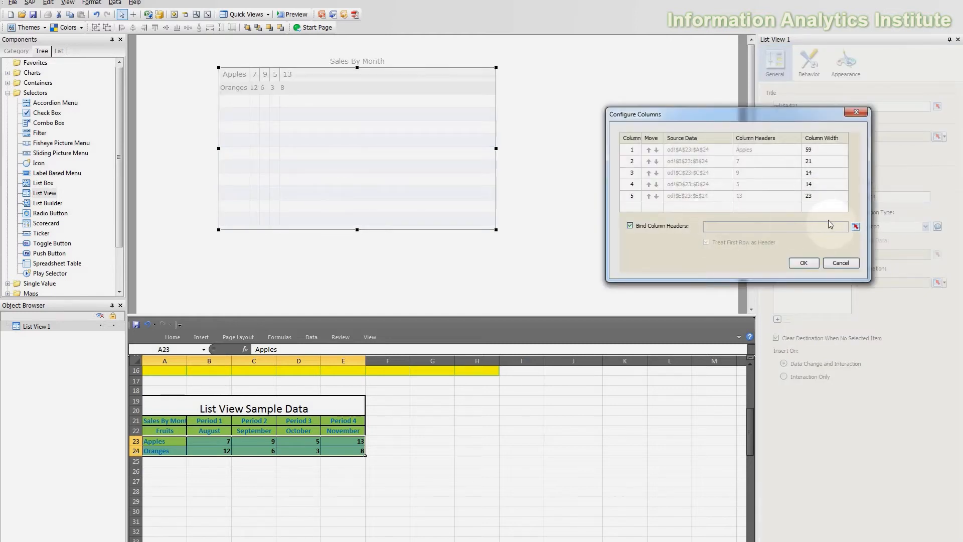
click(854, 227)
drag(169, 431, 331, 430)
click(300, 316)
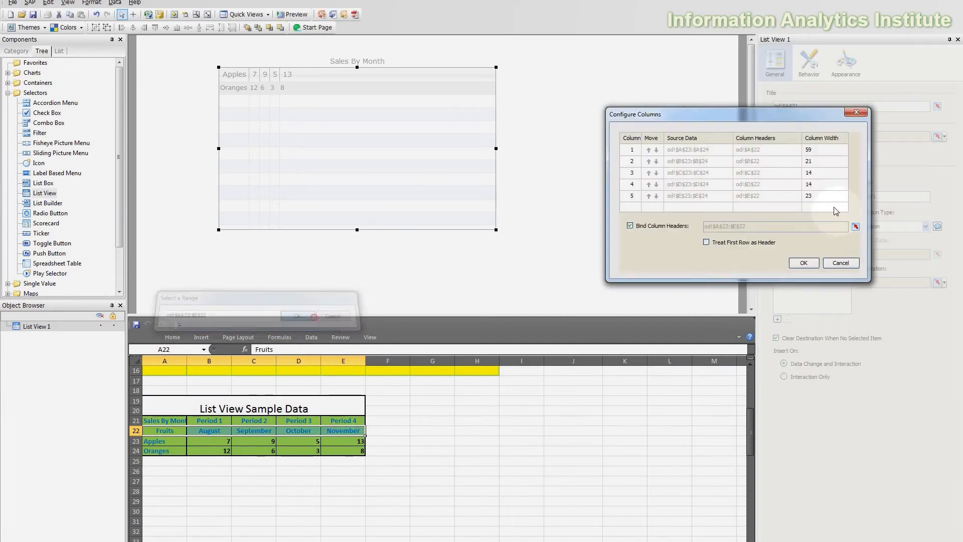
Set the first column's width to 150 and the other four columns to 100, and apply the column configuration
click(819, 150)
click(821, 151)
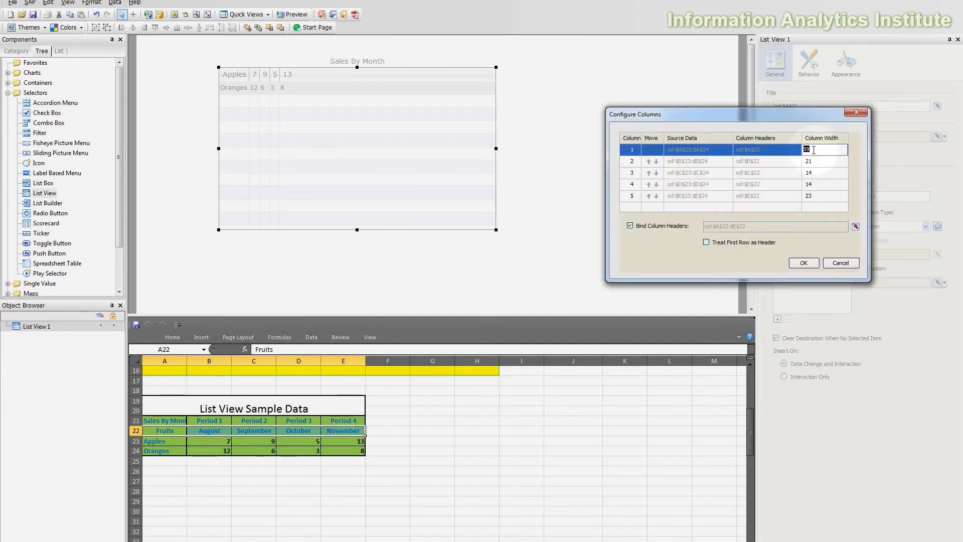
key(Tab)
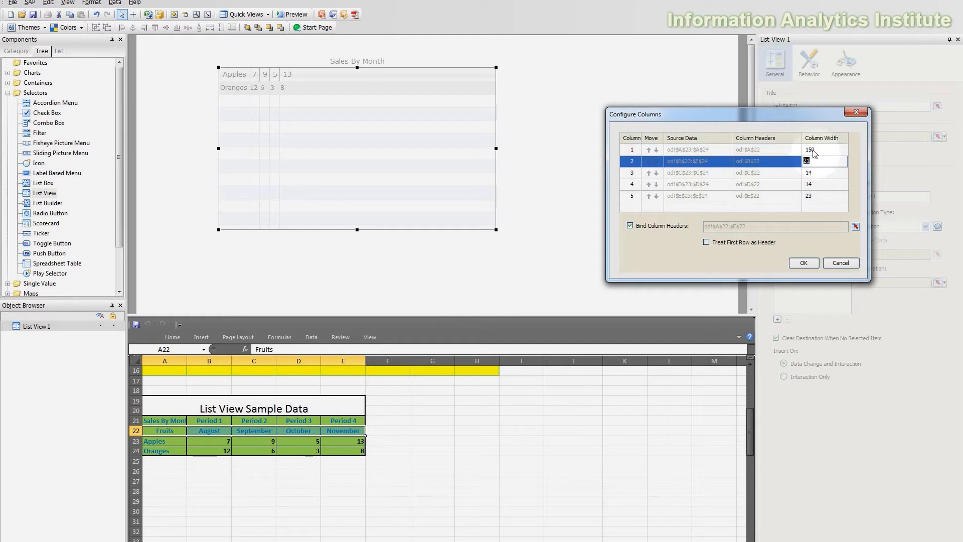
key(Tab)
text(10)
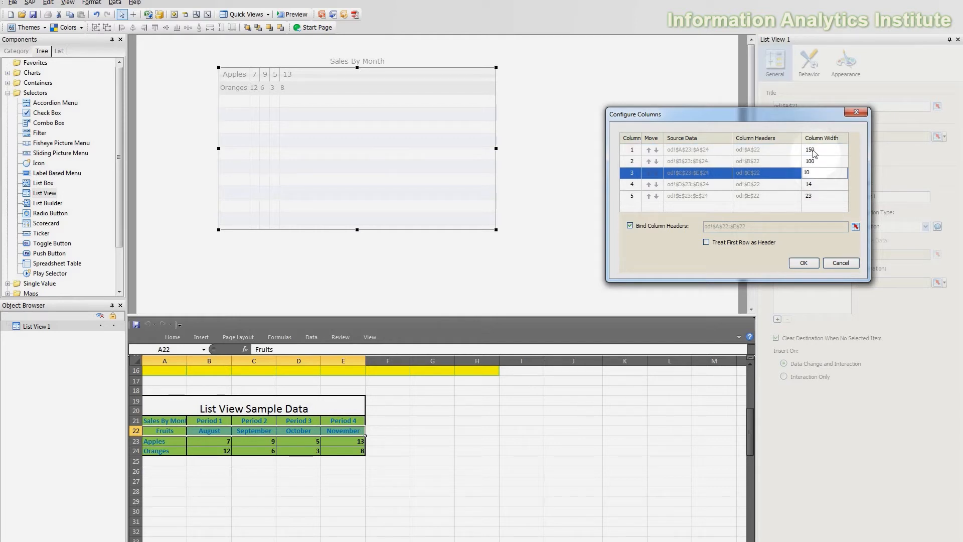
key(Tab)
text(100)
key(Tab)
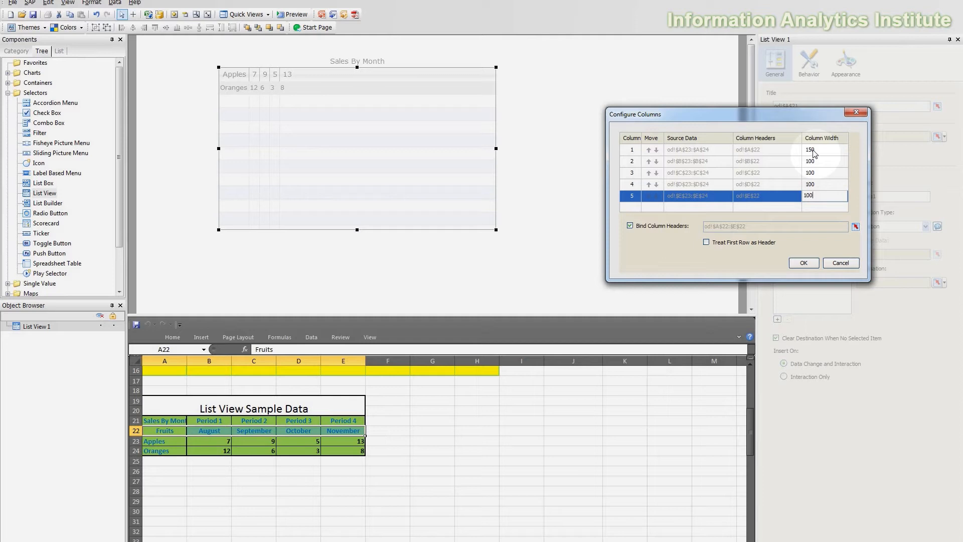
click(804, 263)
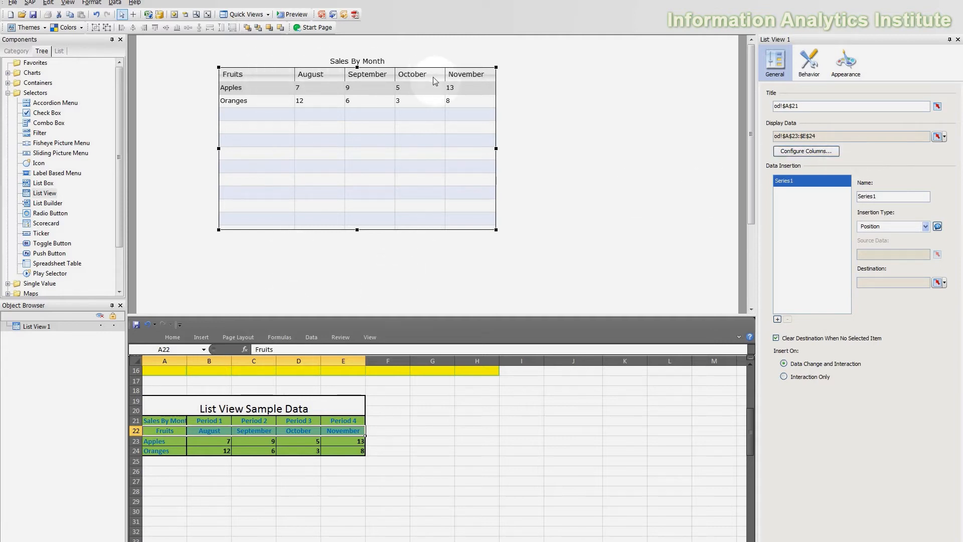
Set the list view's data insertion type to Row and bind its source data to A23:E24
click(962, 495)
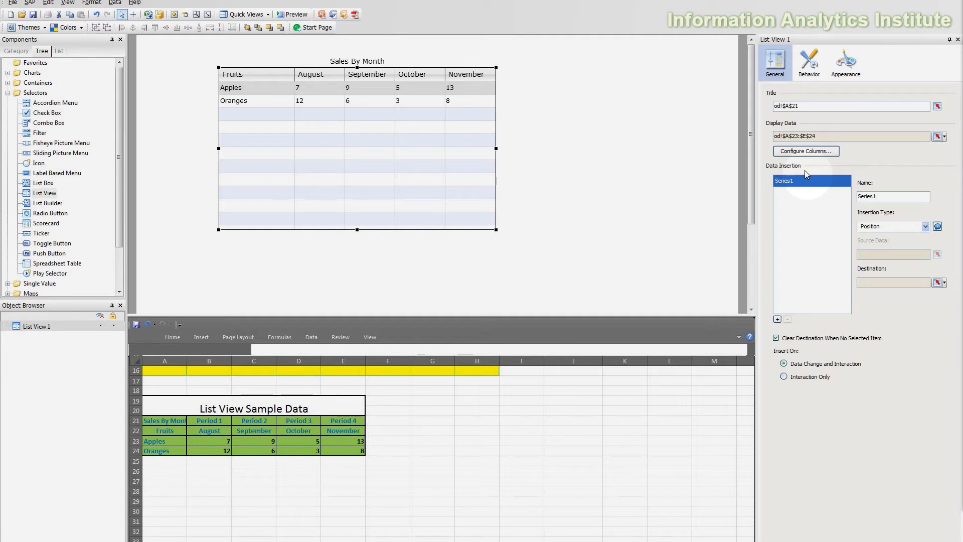
click(896, 226)
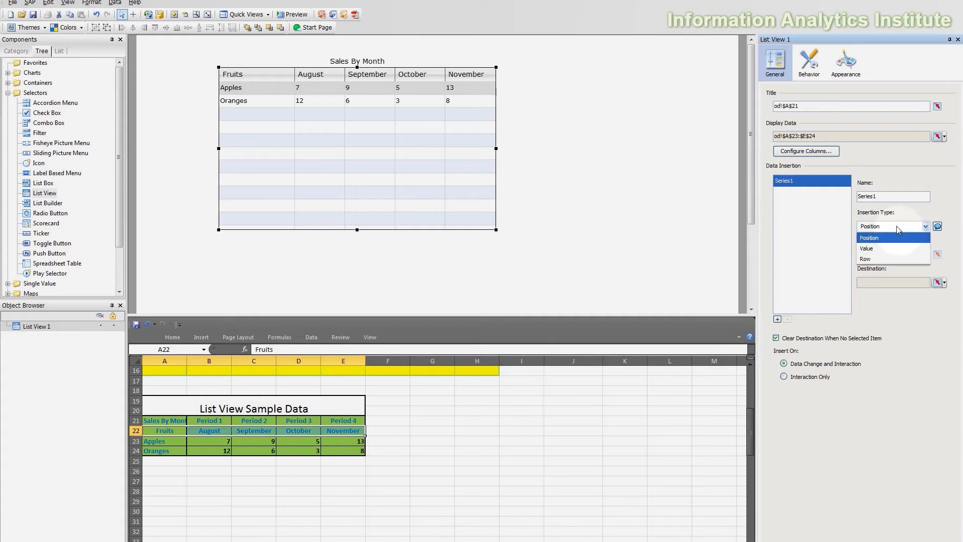
click(892, 261)
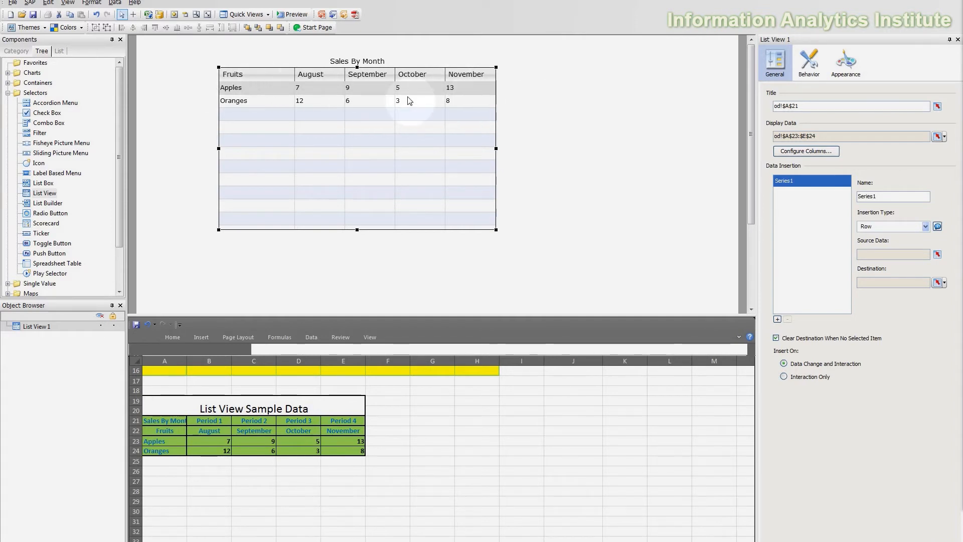
click(937, 254)
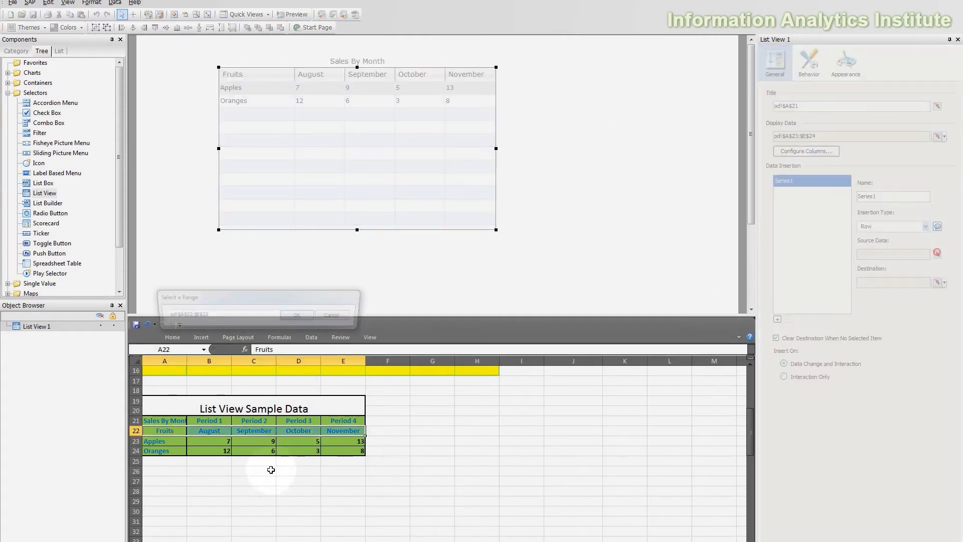
drag(158, 441, 349, 451)
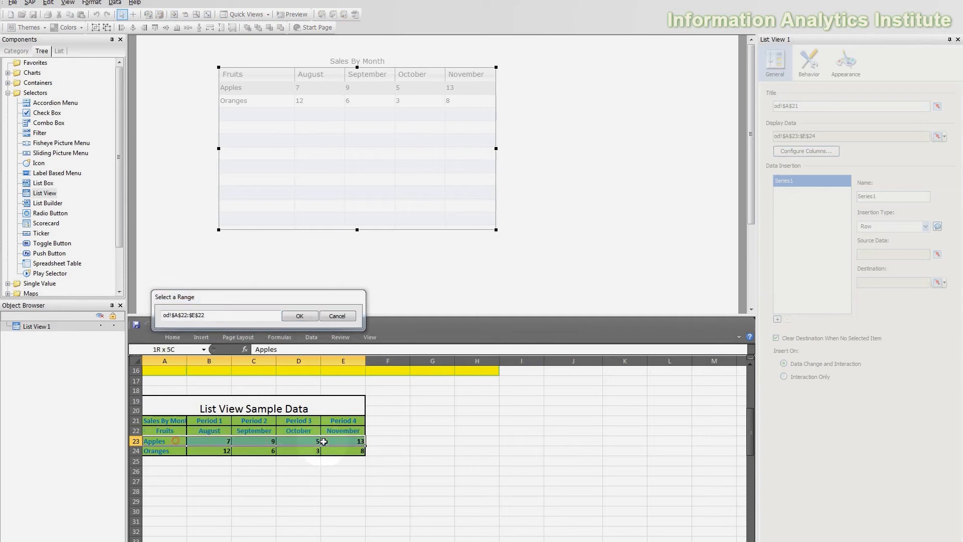
click(301, 316)
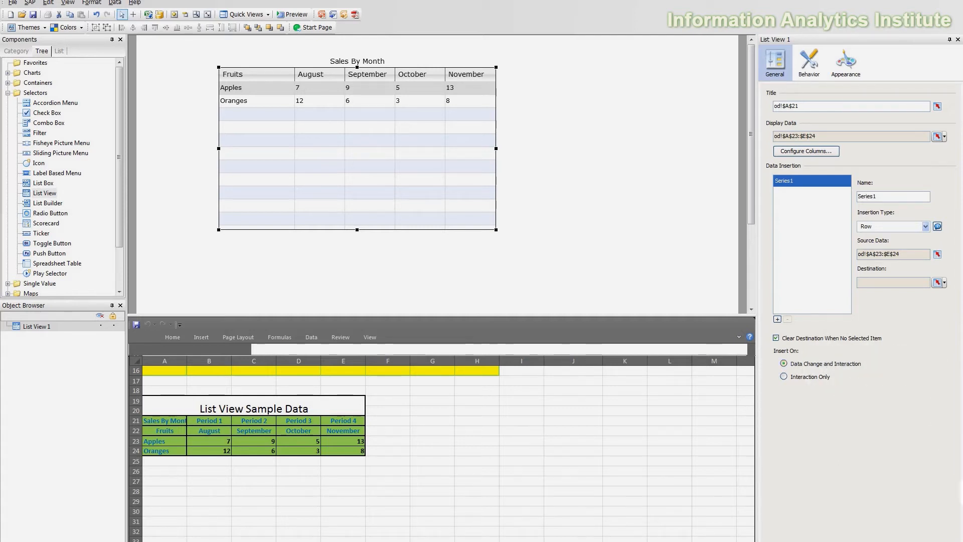
Open the list view's behavior settings and examine the options for the default selected item
click(875, 488)
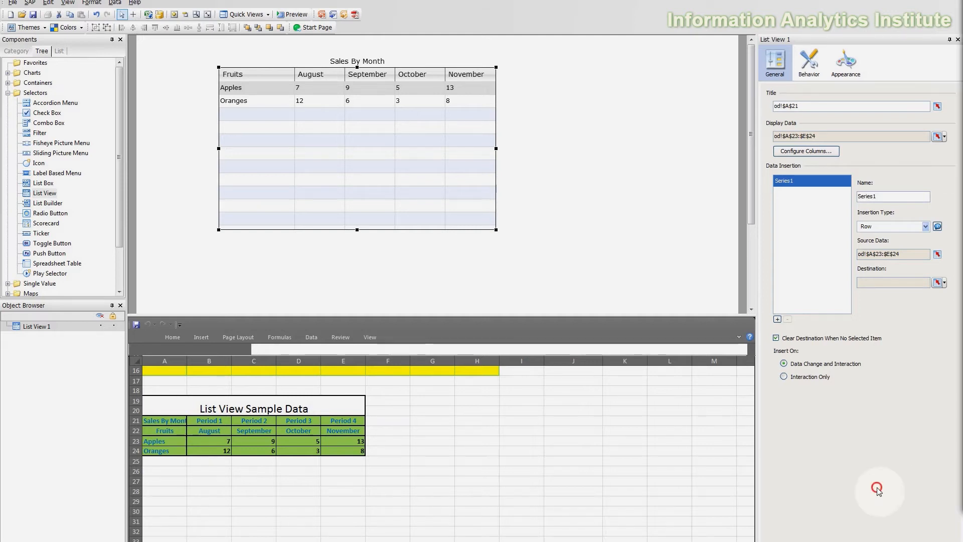
click(813, 74)
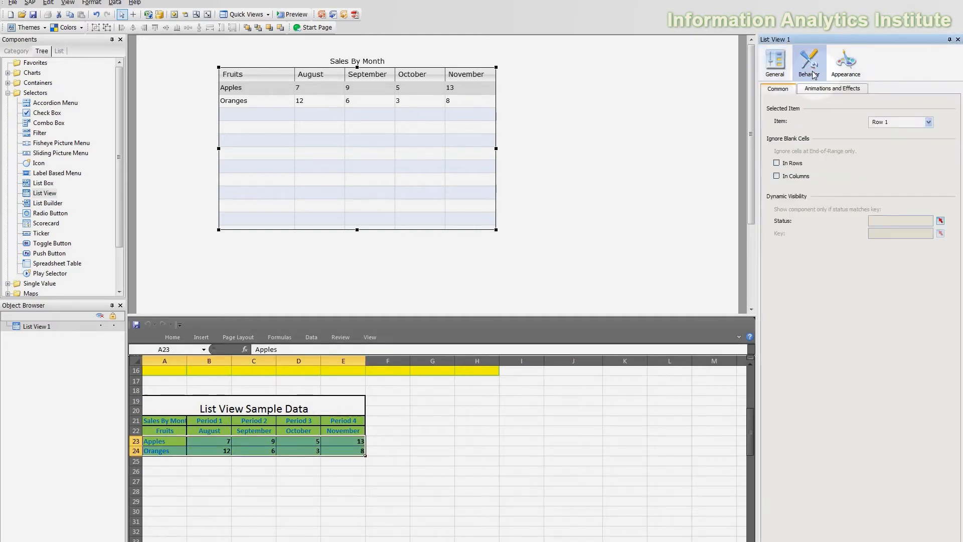
click(904, 122)
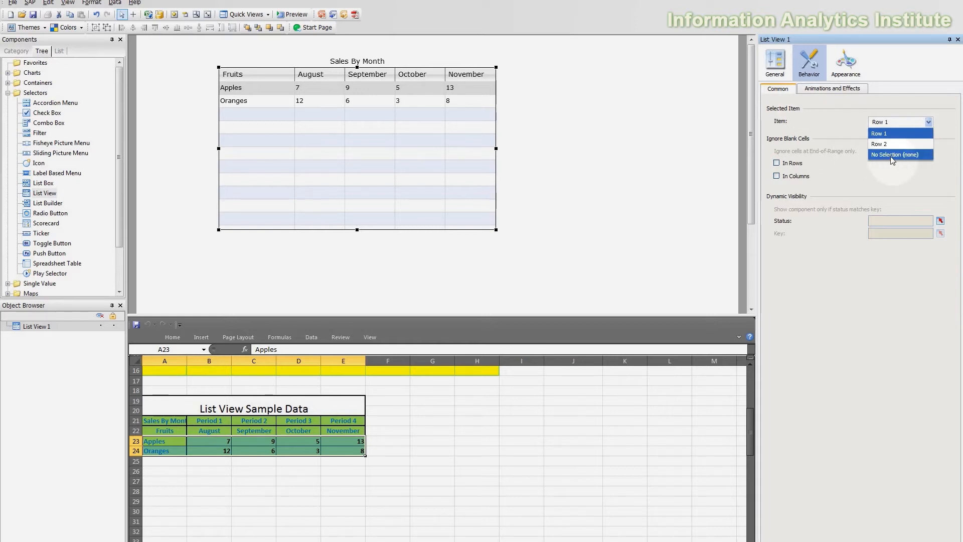
click(891, 121)
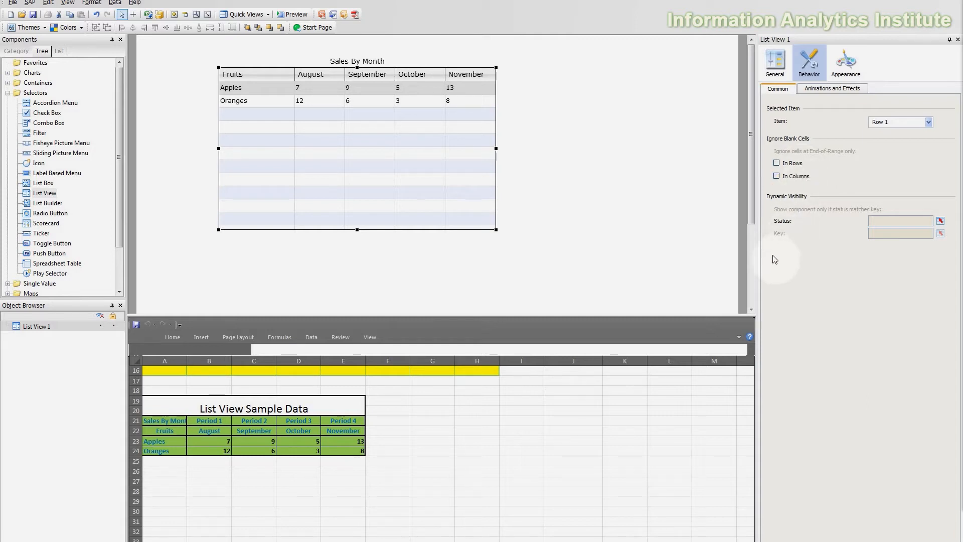
Clear the Oranges row A24:E24 and the November cells E22:E23 in the sample data, and deselect the list view
click(213, 460)
drag(182, 450, 340, 451)
key(Delete)
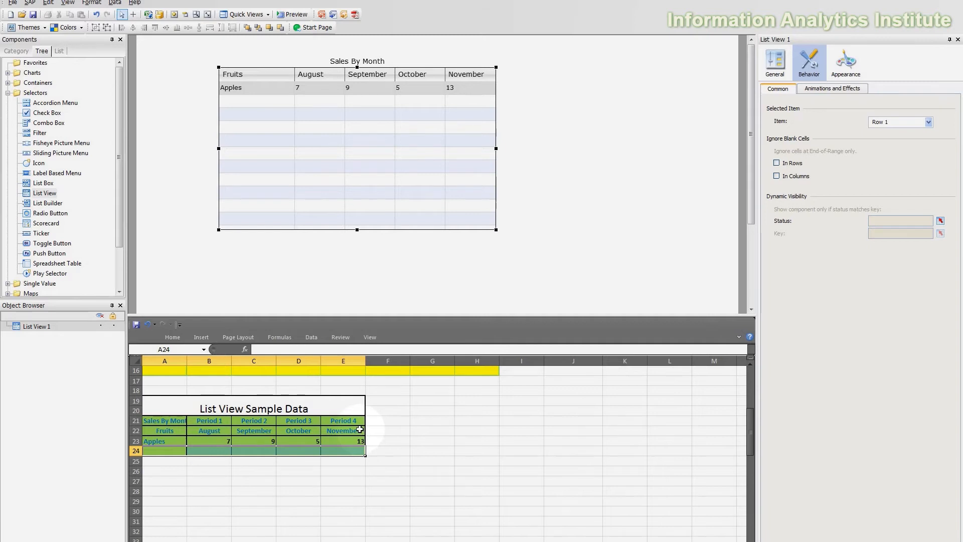
drag(362, 432, 361, 438)
key(Delete)
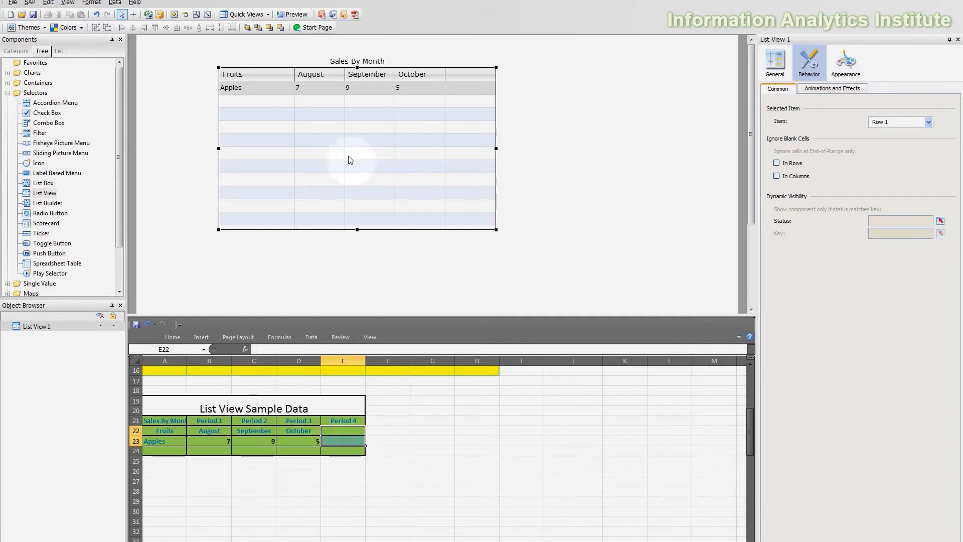
click(645, 166)
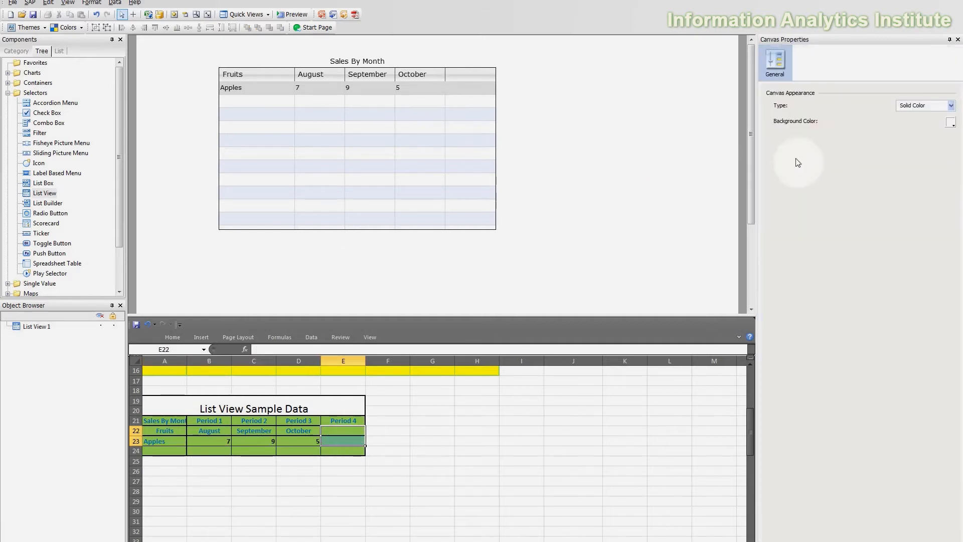
Shrink the list view to about two data rows high and adjust its width until the November column is cut off
click(441, 151)
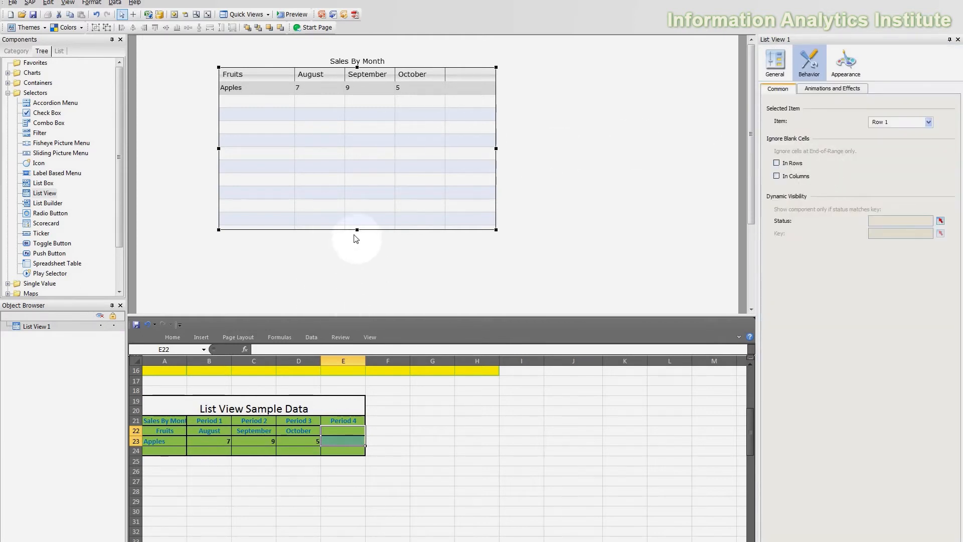
drag(356, 231, 382, 107)
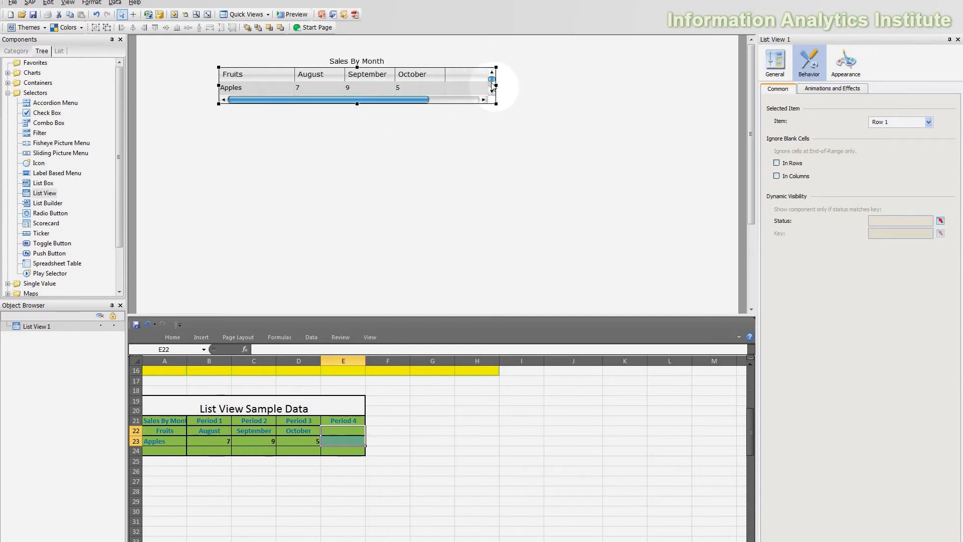
drag(496, 85, 511, 87)
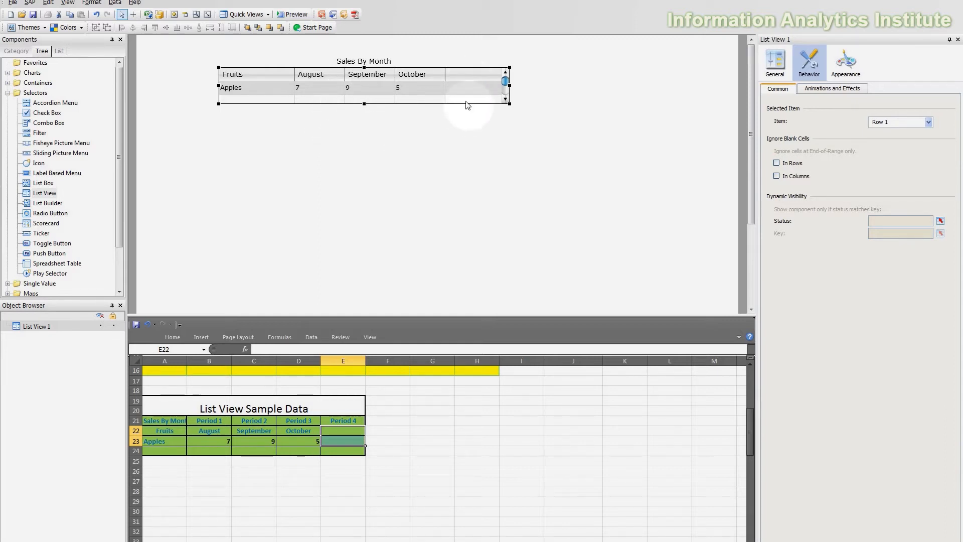
drag(510, 86, 466, 90)
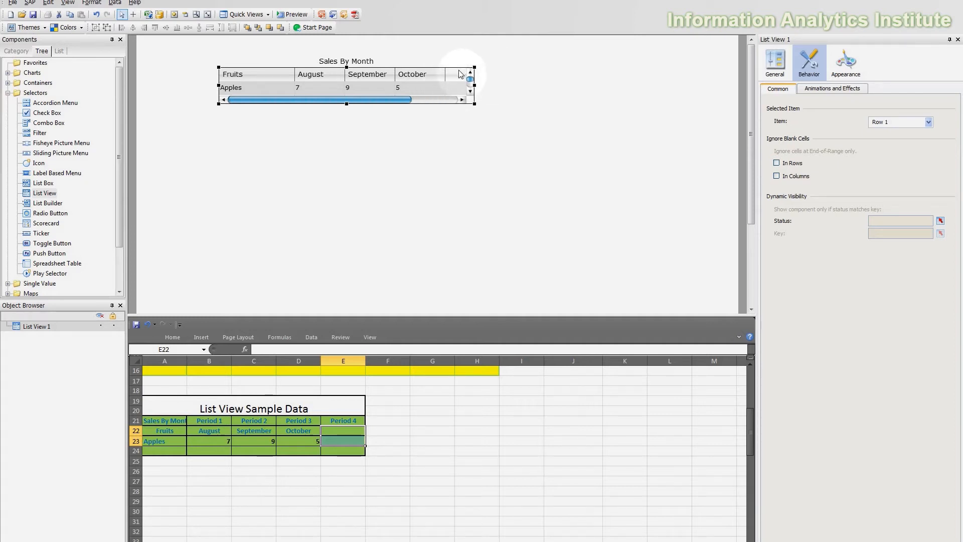
Ignore blank cells in both rows and columns, and shrink the list view to fit the Apples row and the October column
click(792, 164)
click(786, 176)
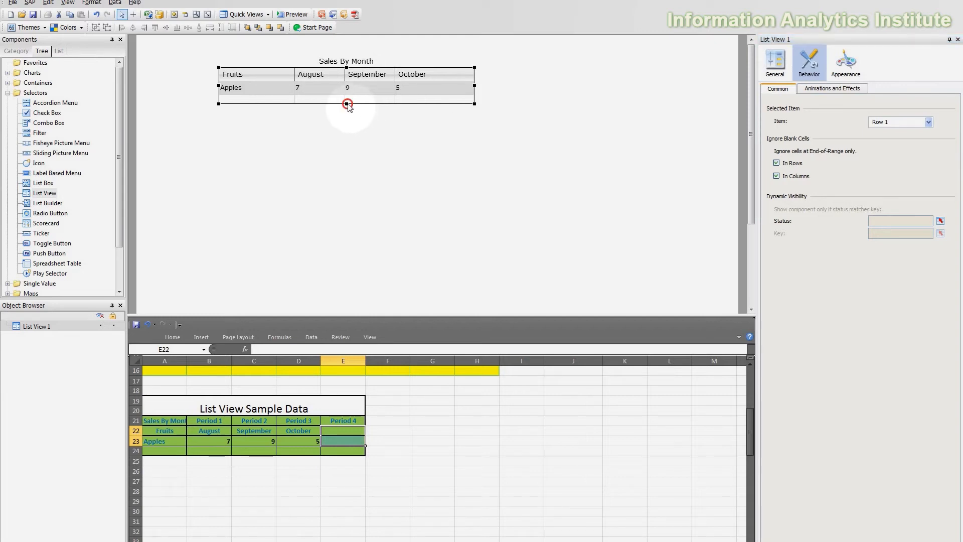
drag(347, 104, 348, 97)
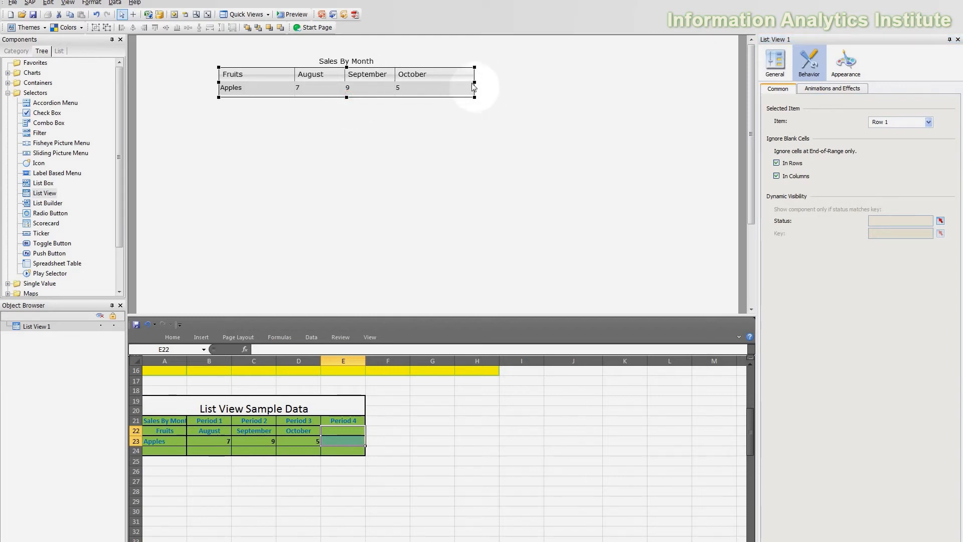
drag(474, 82, 440, 82)
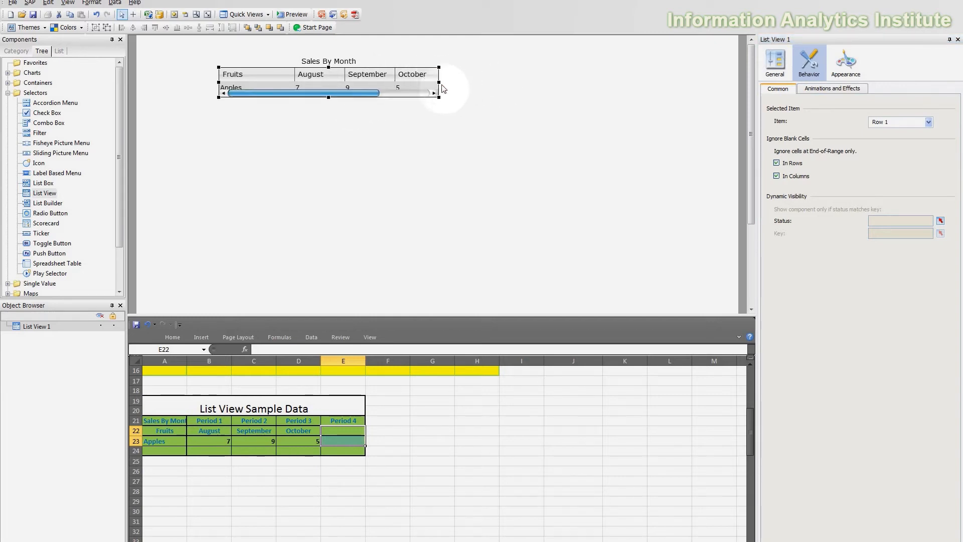
drag(513, 84, 447, 83)
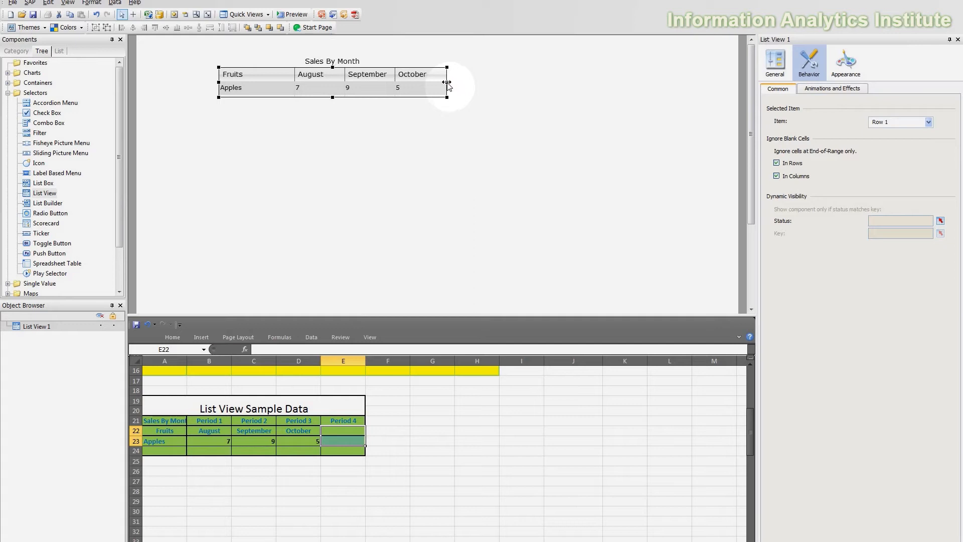
Stop ignoring blank cells in rows and columns, and enlarge the list view to show the fifth column and several empty rows
click(783, 164)
click(781, 176)
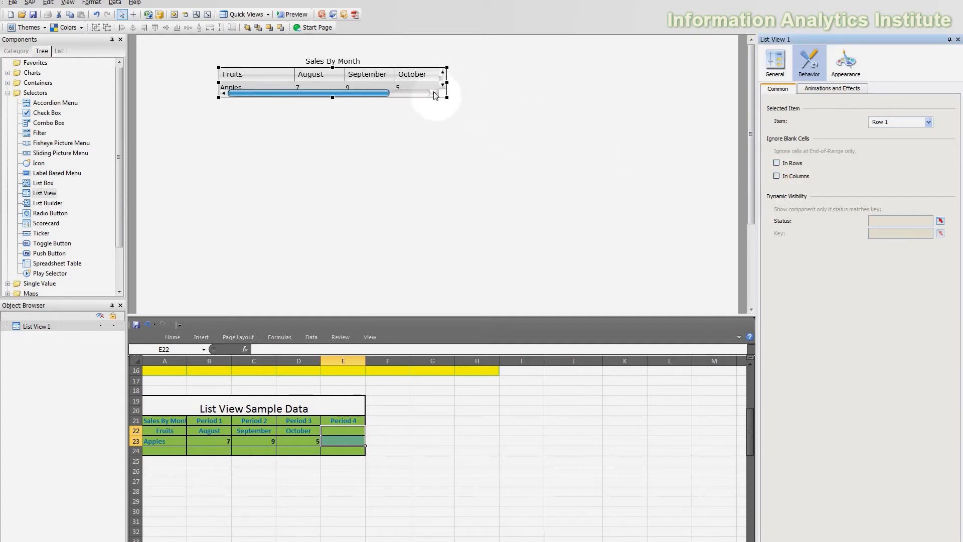
drag(447, 96, 530, 162)
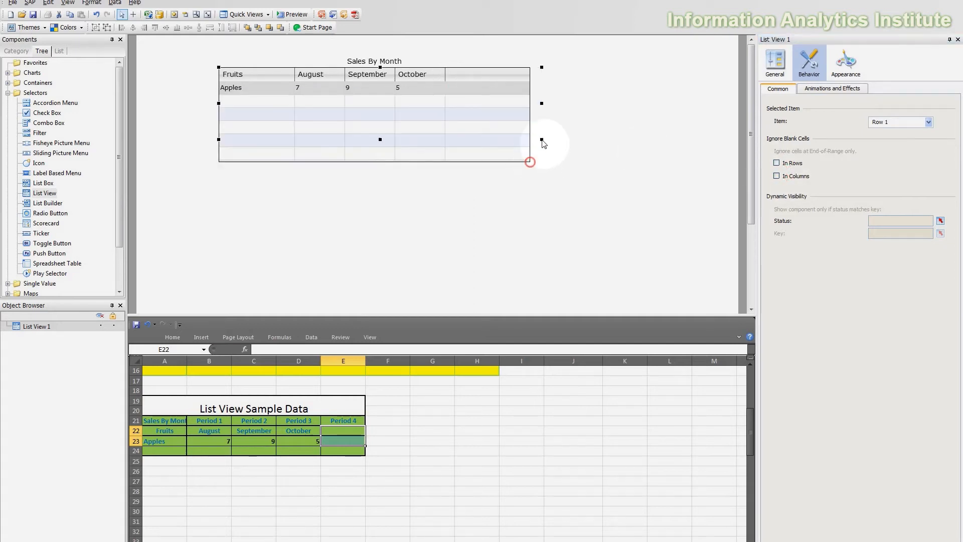
Enter November as the header in E22 and Oranges as the row label in A24 of the sample data
click(337, 431)
text(N)
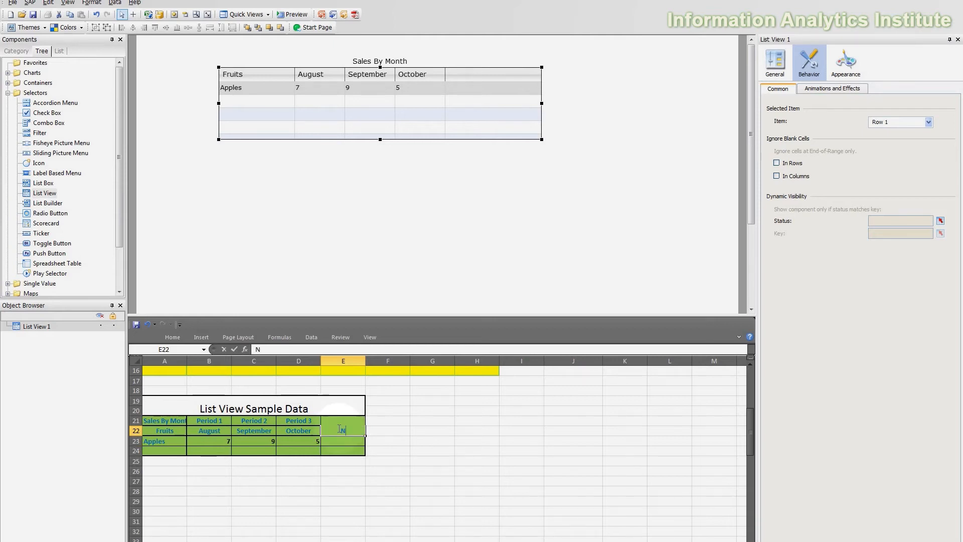
text(ovember)
key(Return)
click(173, 453)
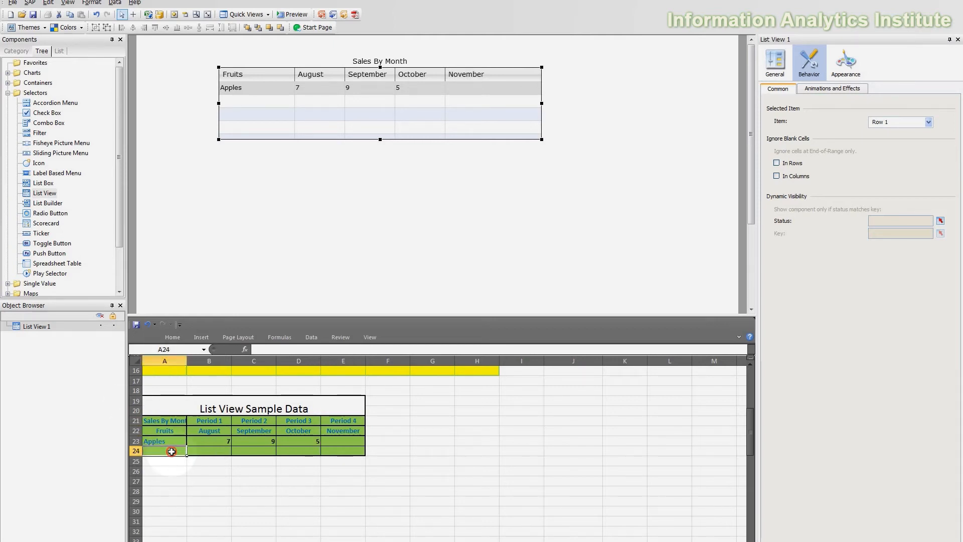
text(O)
text(ran)
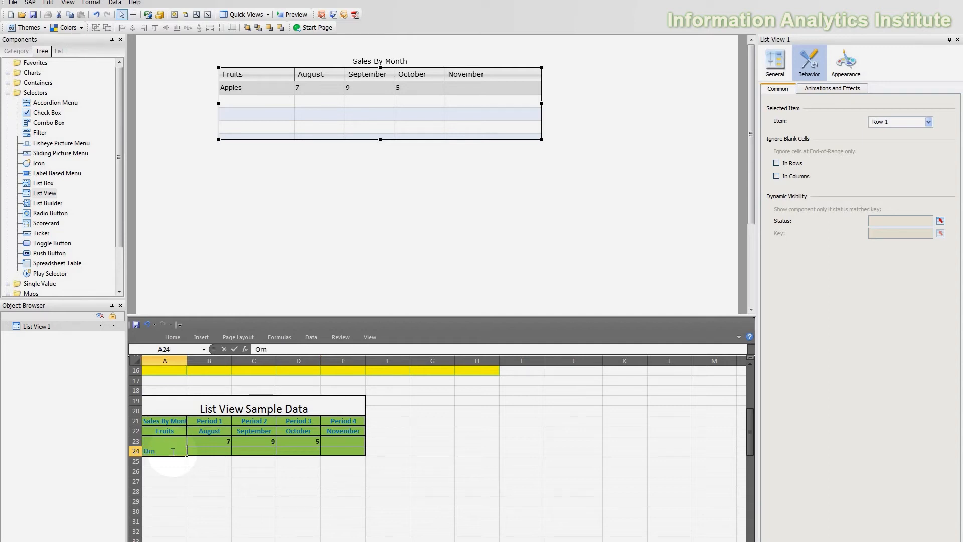
key(BackSpace)
text(anges)
key(Return)
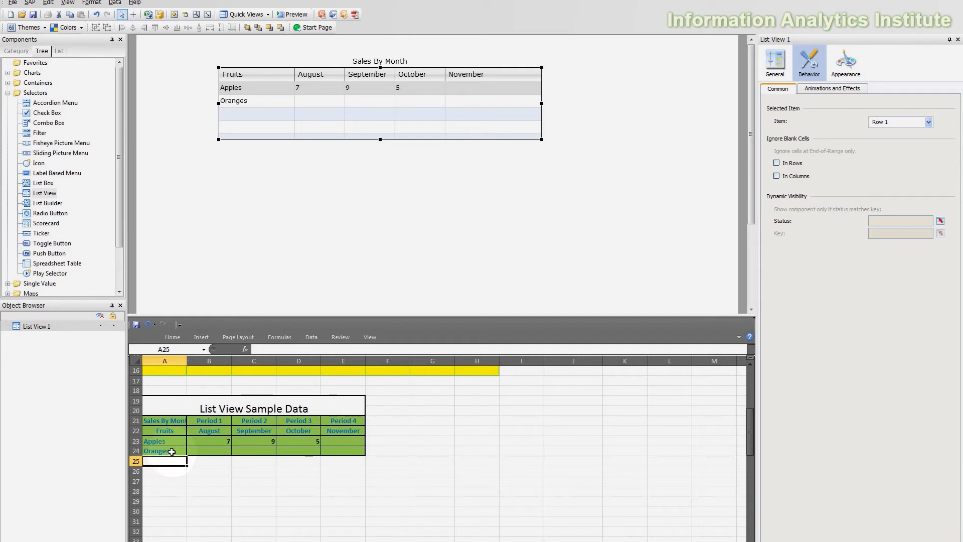
Enter 9 in E23 for Apples and fill the Oranges cells B24:E24 with 3, 4, 6 and 8
text(9)
key(Return)
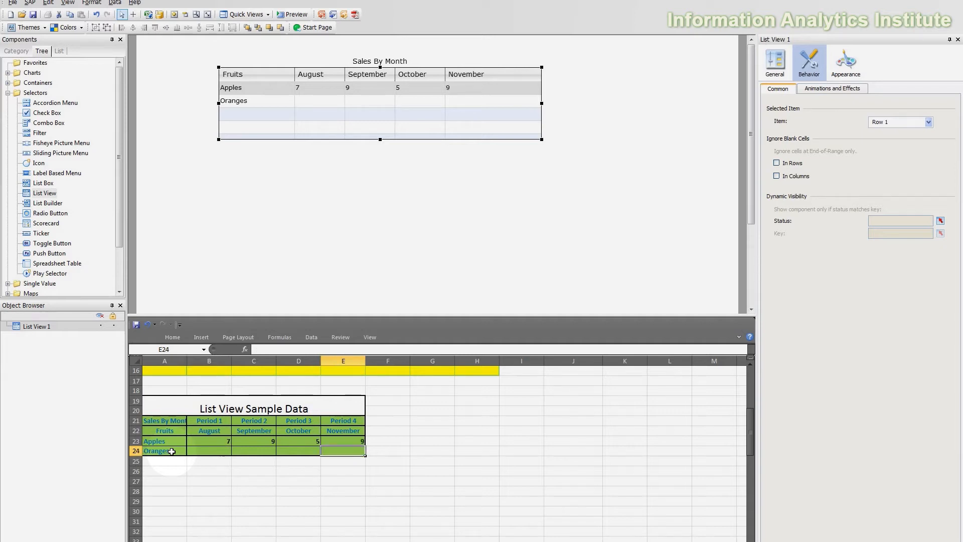
text(8)
key(Left)
text(6)
key(Left)
text(4)
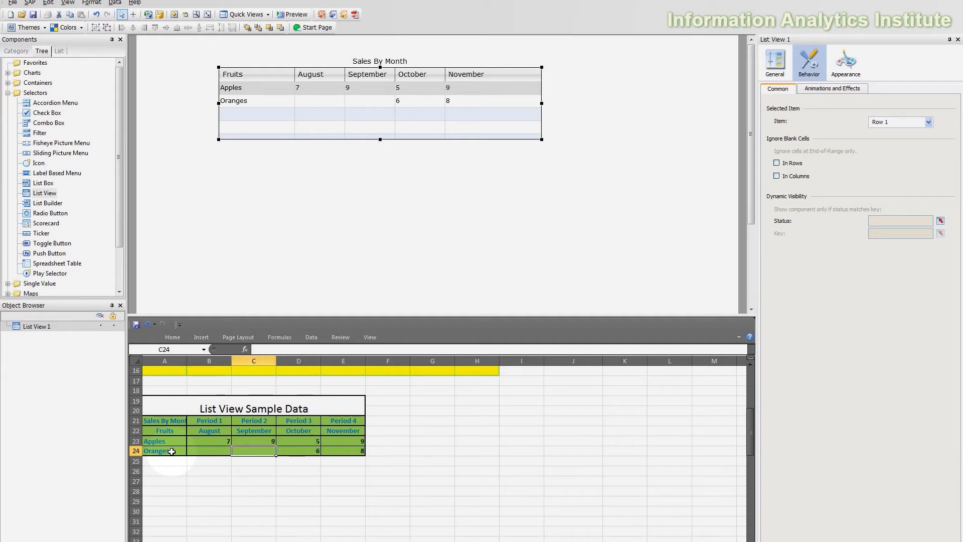
key(Left)
text(3)
key(Return)
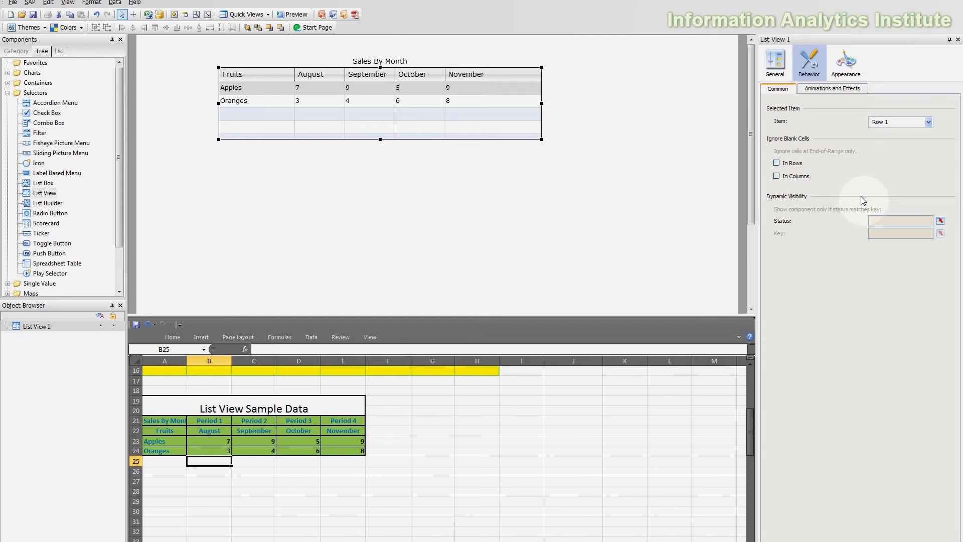
drag(522, 95, 518, 99)
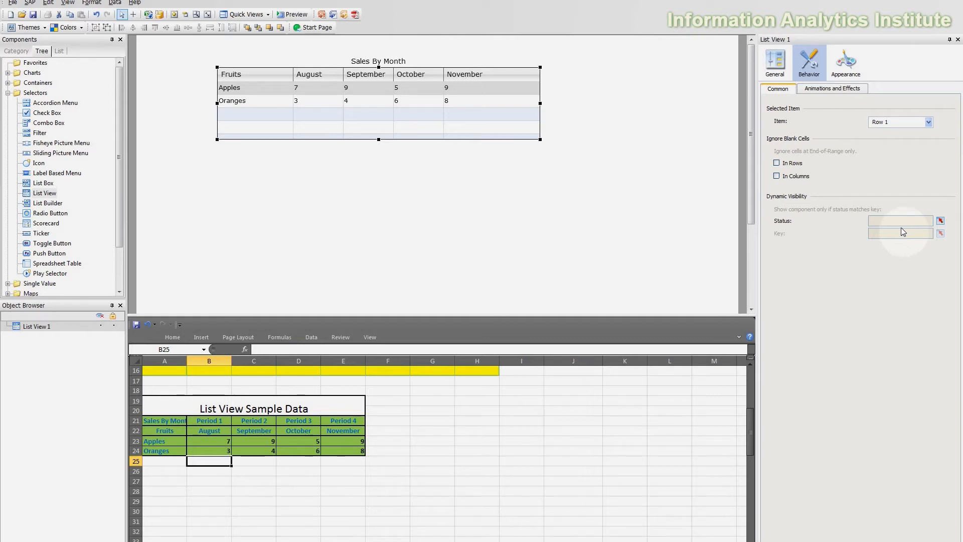
Give the list view a Fade-in entry effect with a duration of 4 seconds, and deselect it
click(839, 90)
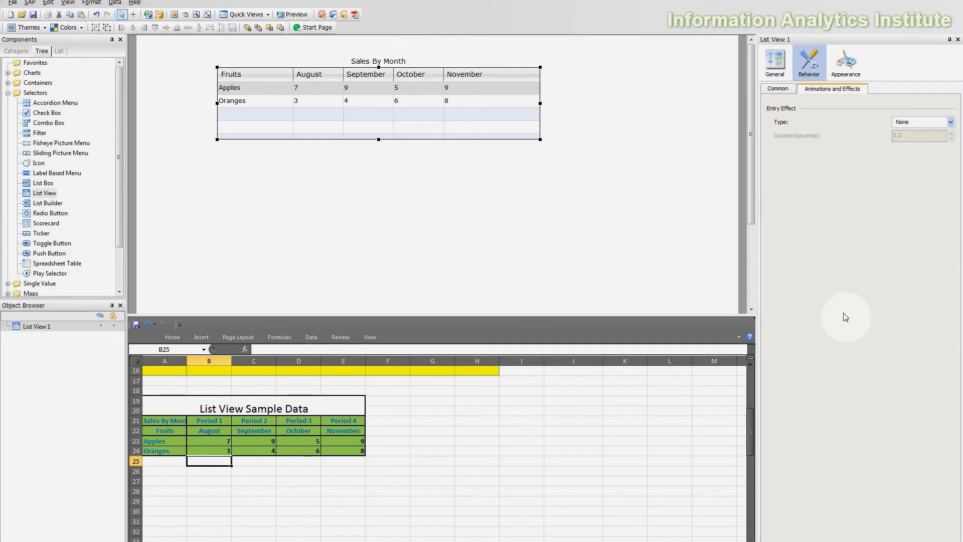
click(914, 121)
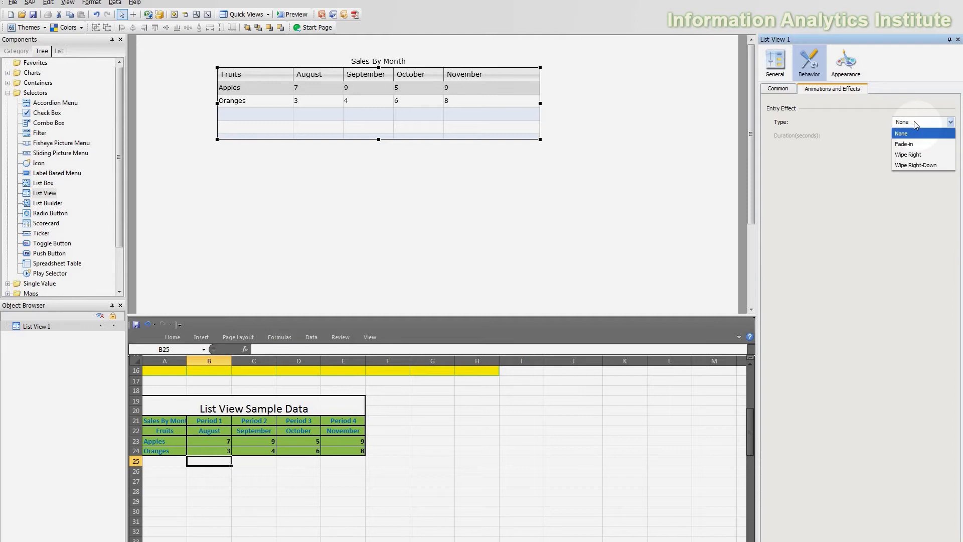
click(921, 144)
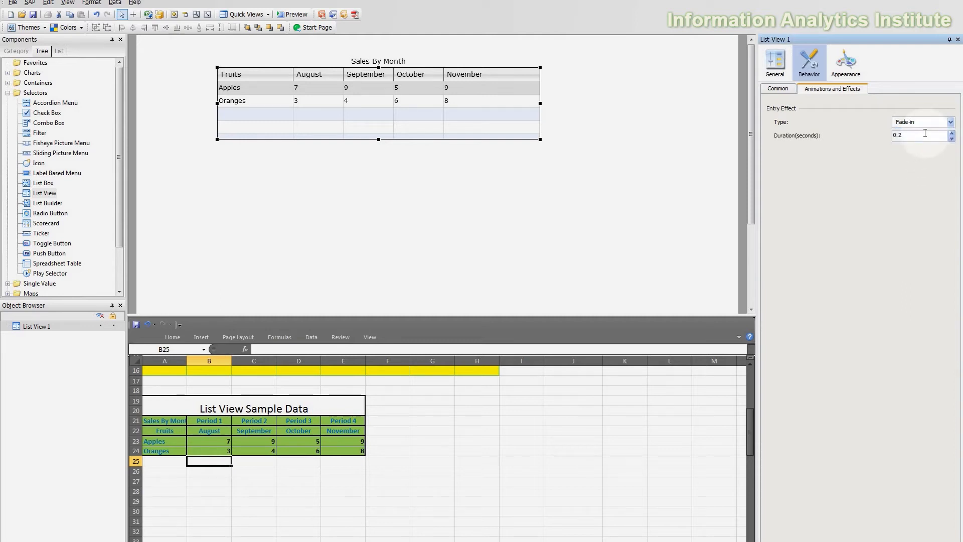
double_click(926, 134)
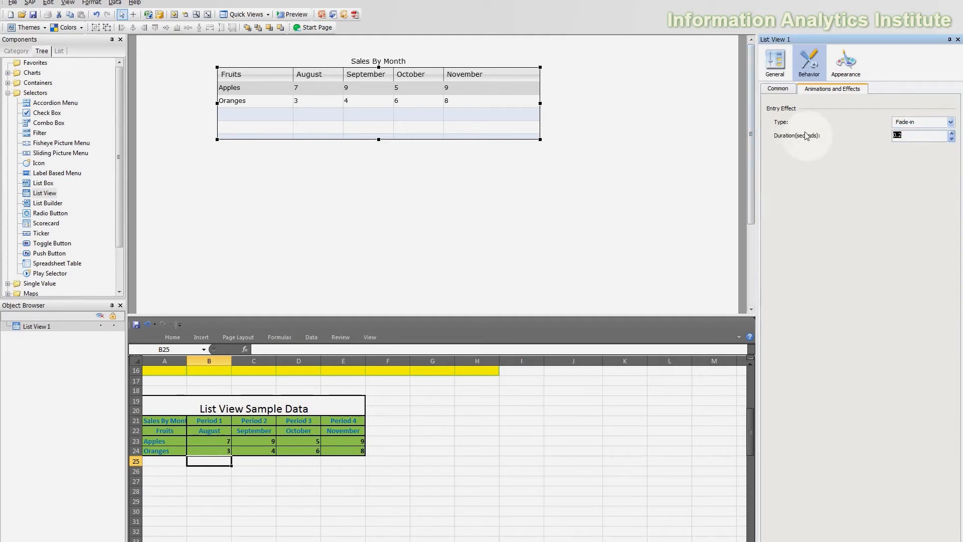
text(4)
click(683, 114)
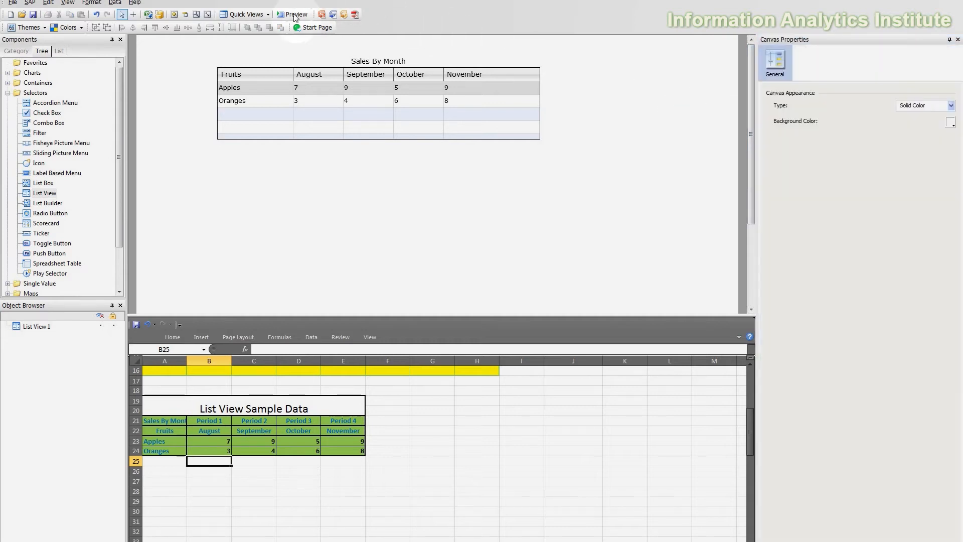
Preview the dashboard, try selecting the Apples and Oranges rows in the list view, and leave the preview
click(291, 14)
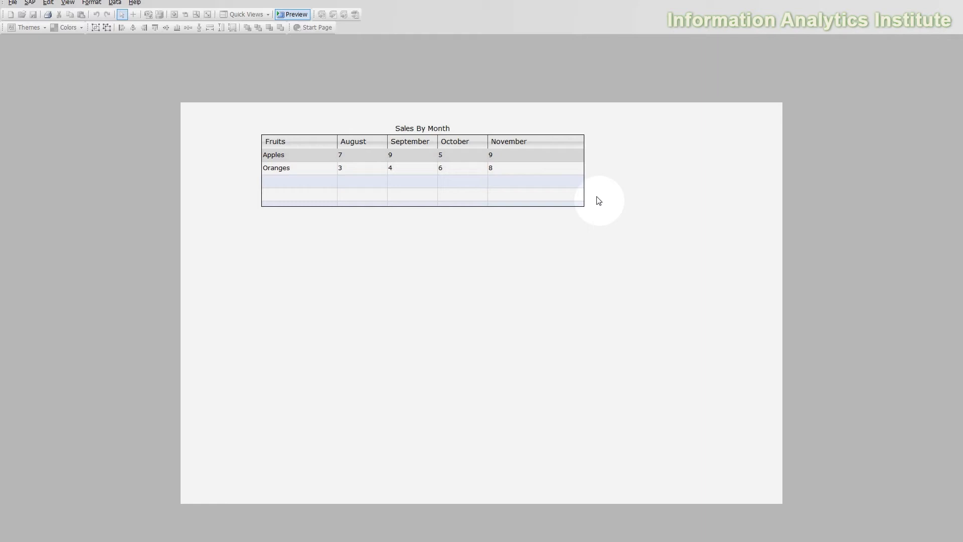
click(516, 171)
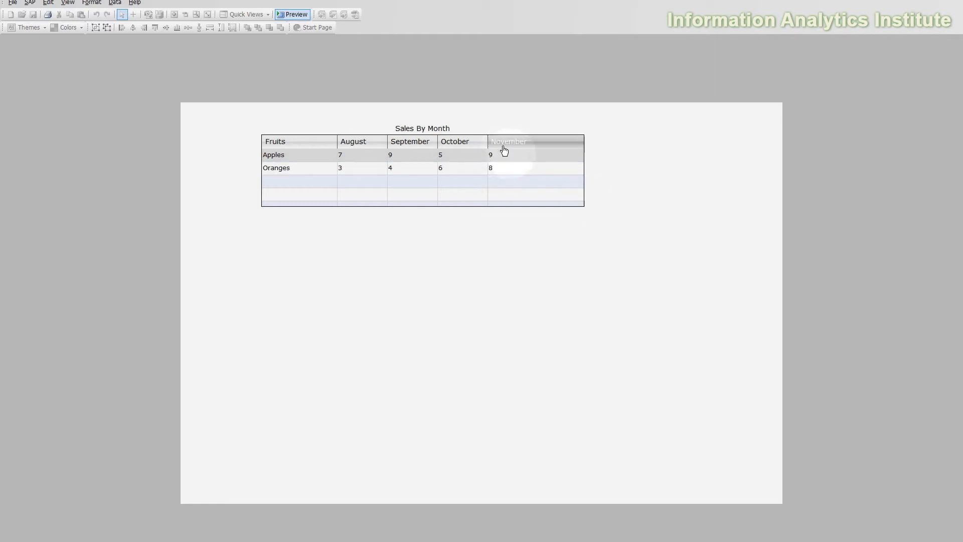
click(514, 158)
click(516, 170)
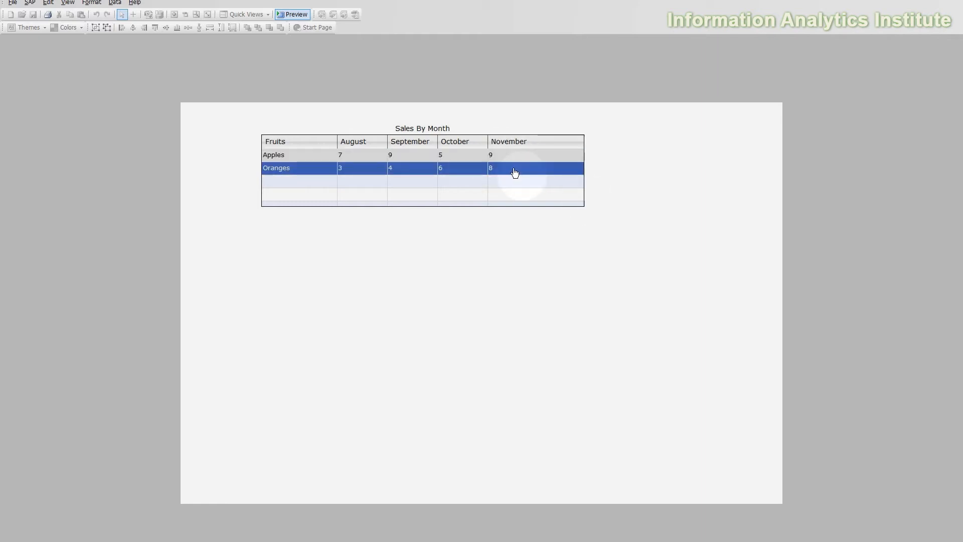
click(515, 158)
click(586, 181)
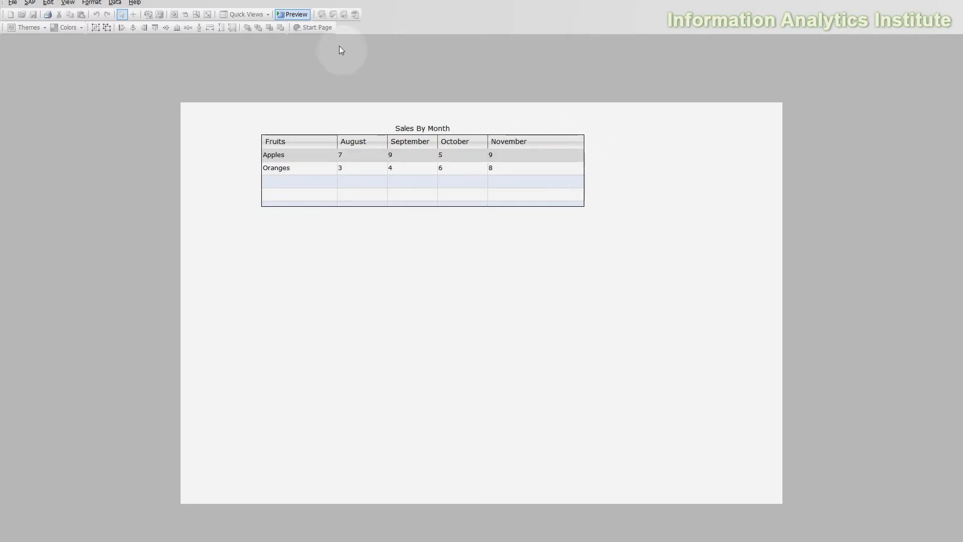
click(298, 14)
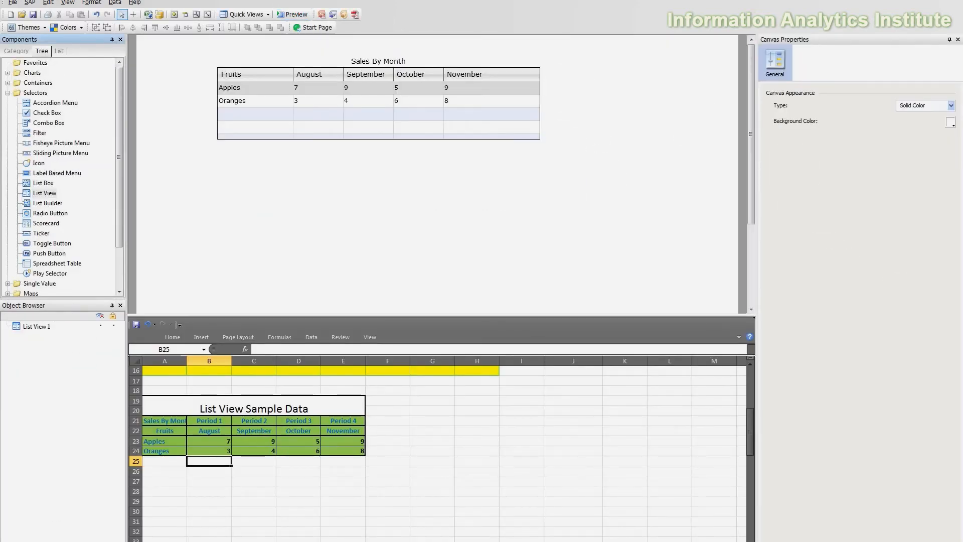
Open the list view's appearance layout settings and toggle the vertical and horizontal gridlines, leaving both hidden
click(379, 103)
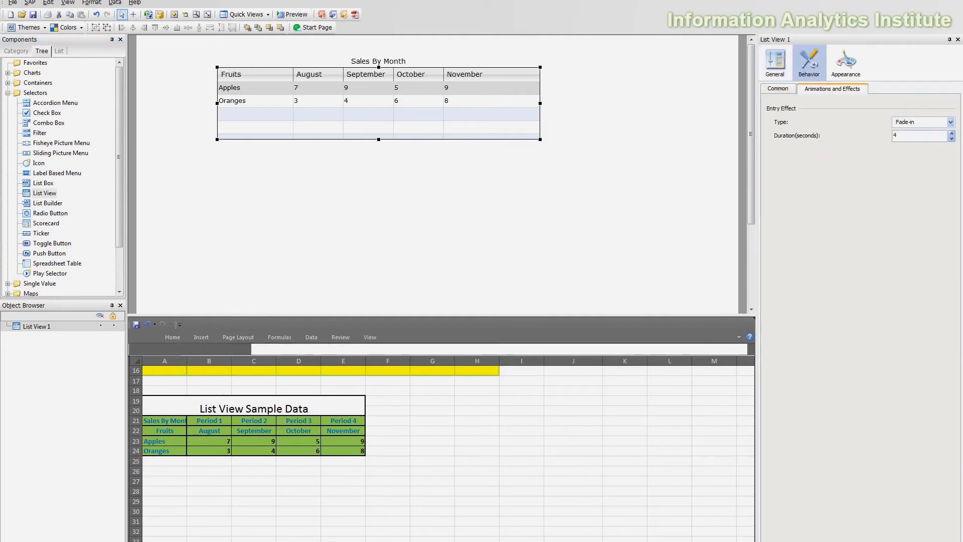
click(839, 61)
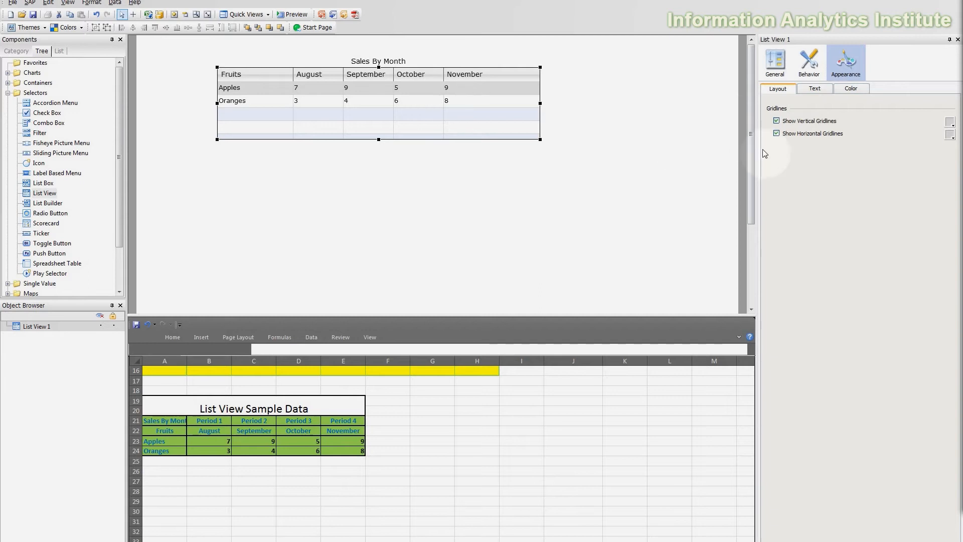
click(805, 123)
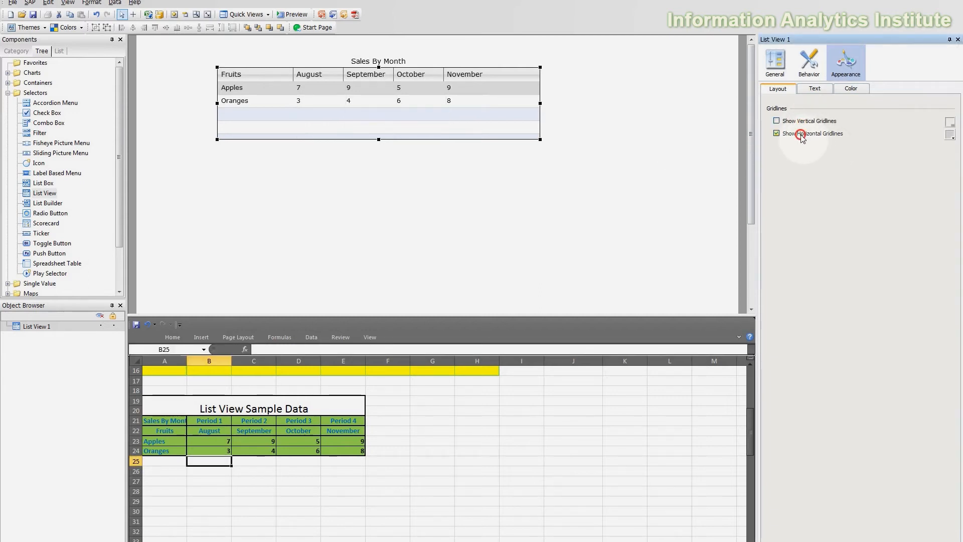
click(801, 135)
click(801, 134)
click(801, 135)
click(801, 134)
click(801, 134)
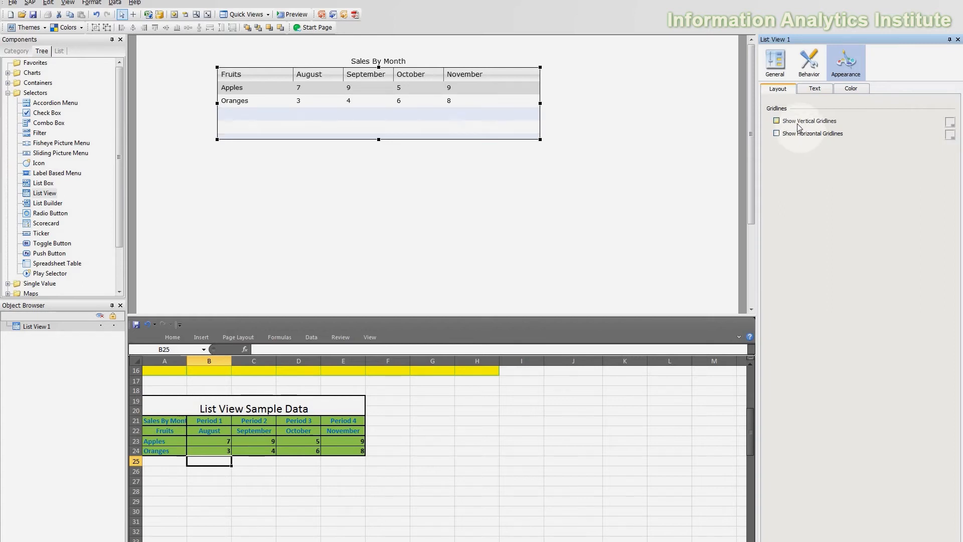
click(797, 124)
click(797, 123)
click(797, 123)
click(797, 124)
click(797, 123)
click(797, 124)
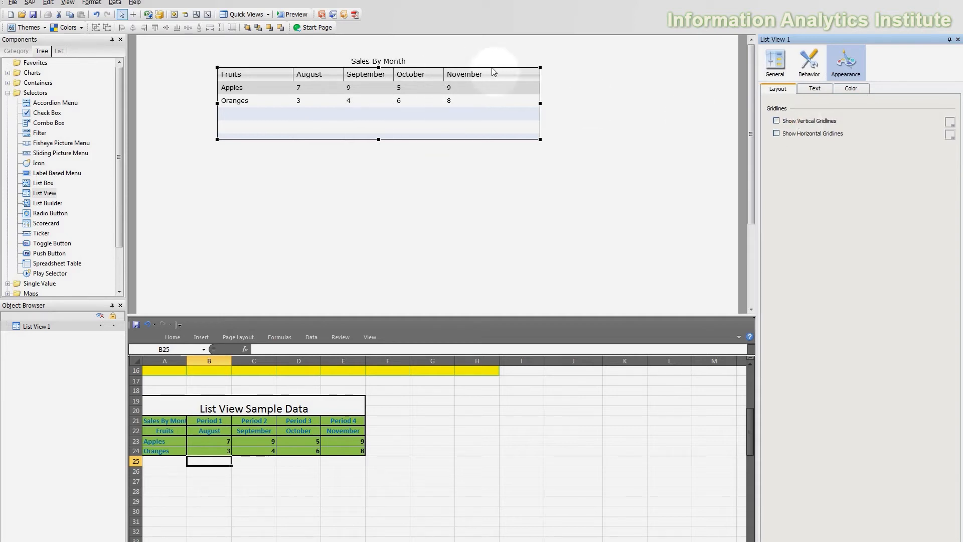
Show the list view's vertical and horizontal gridlines and give both the dark theme color Lighter 15%
click(781, 121)
click(790, 134)
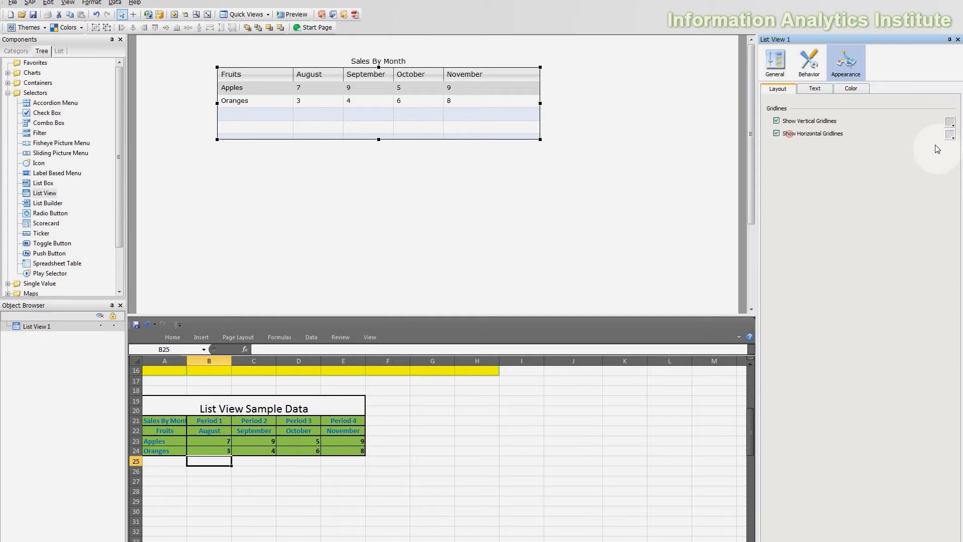
click(950, 122)
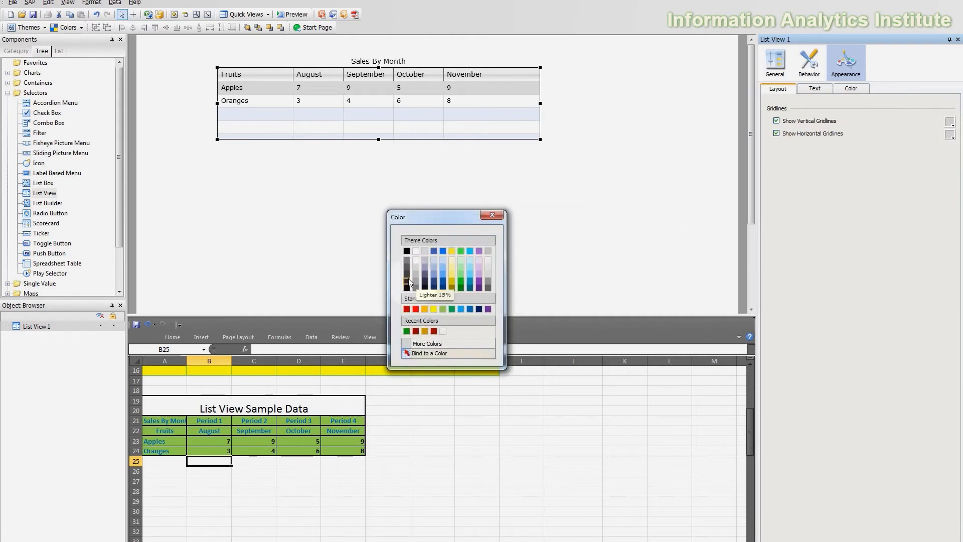
click(407, 280)
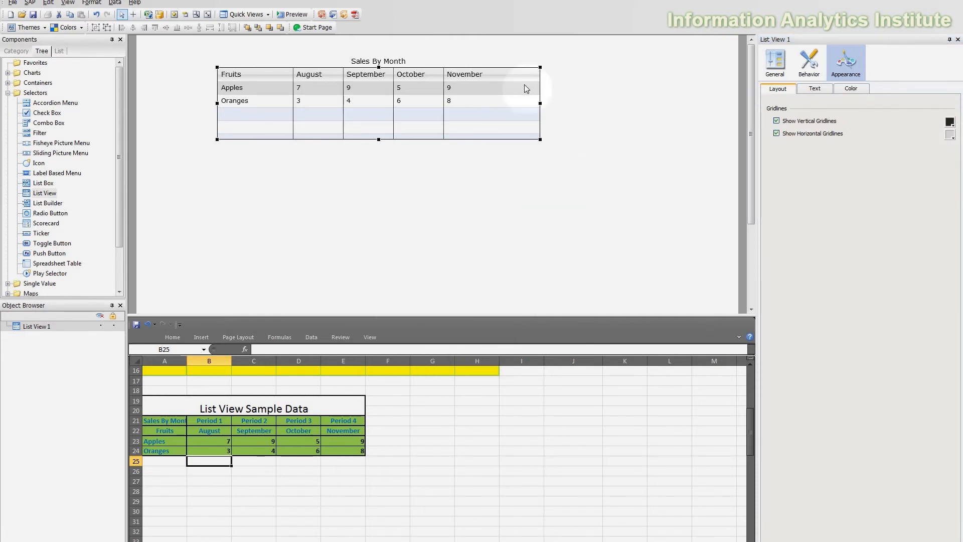
click(950, 135)
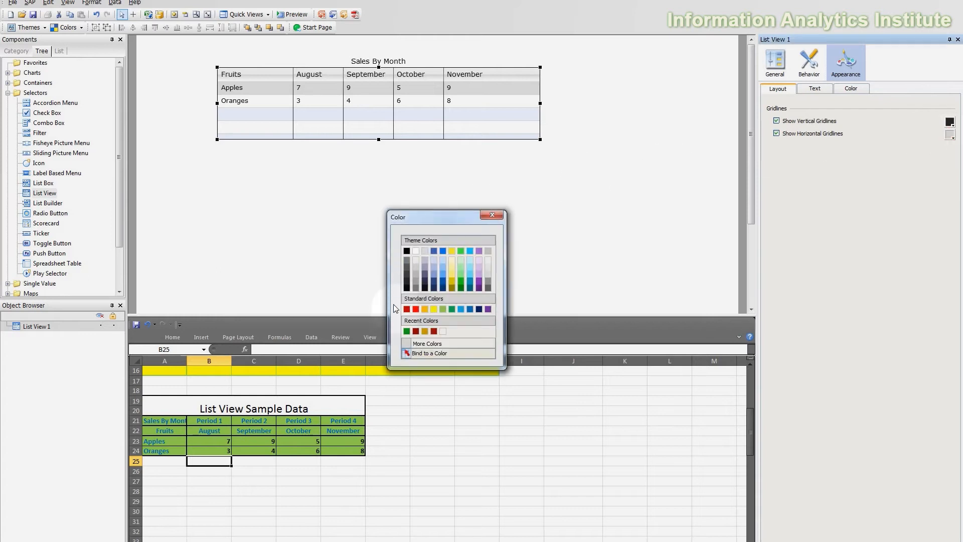
click(408, 281)
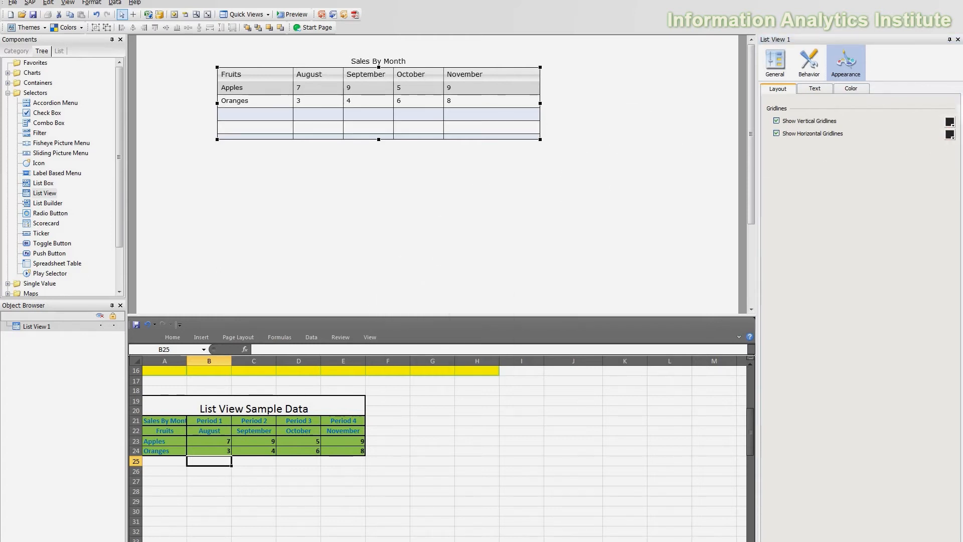
Recolor the list view's vertical gridlines medium gray and its horizontal gridlines light gray
click(953, 123)
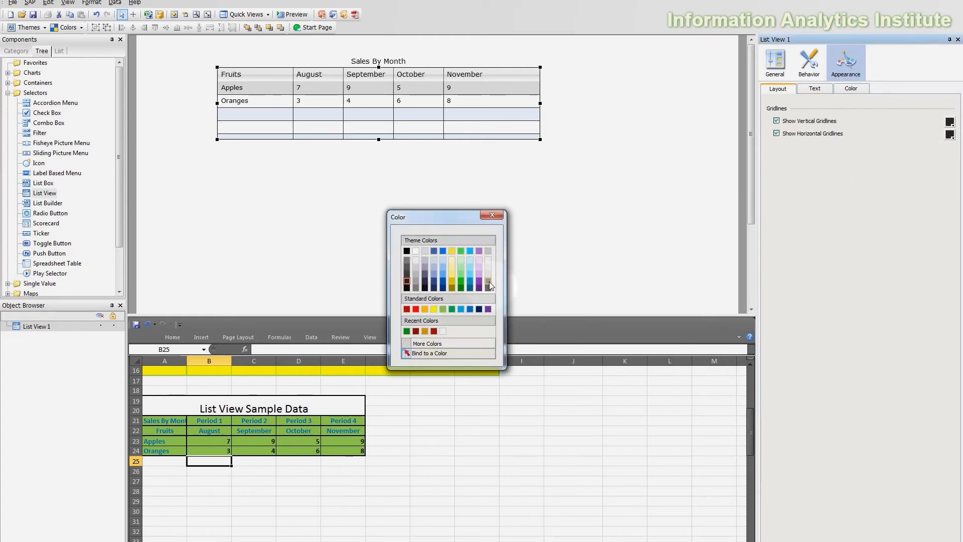
click(489, 282)
click(949, 134)
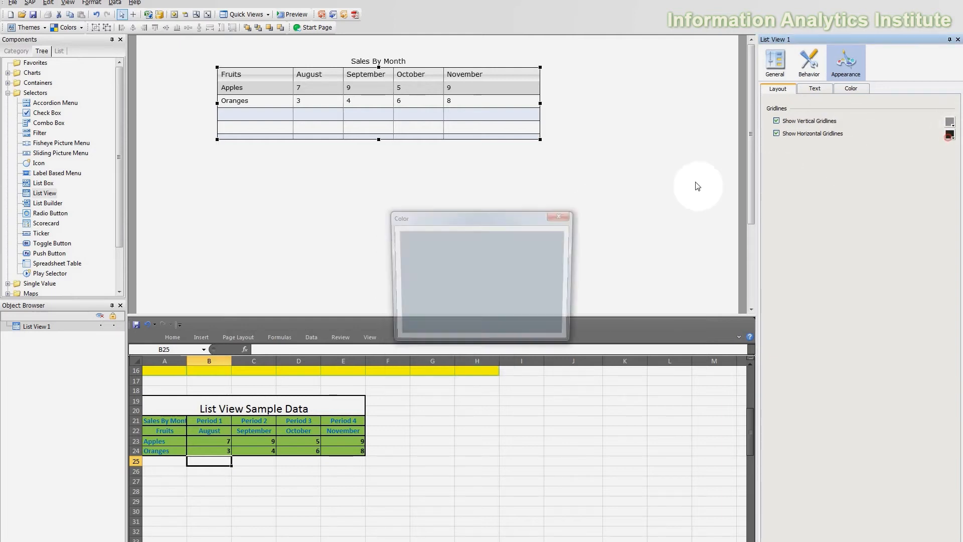
click(487, 278)
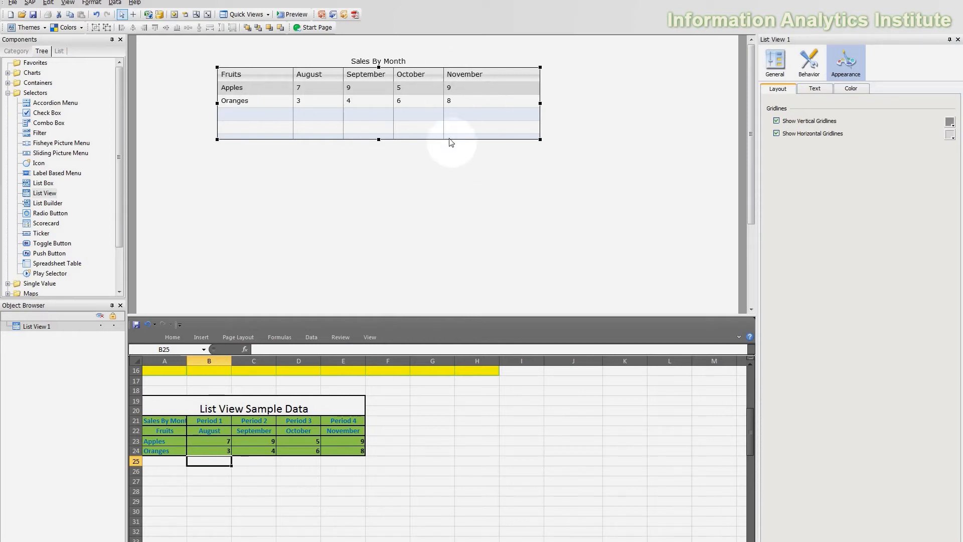
click(888, 191)
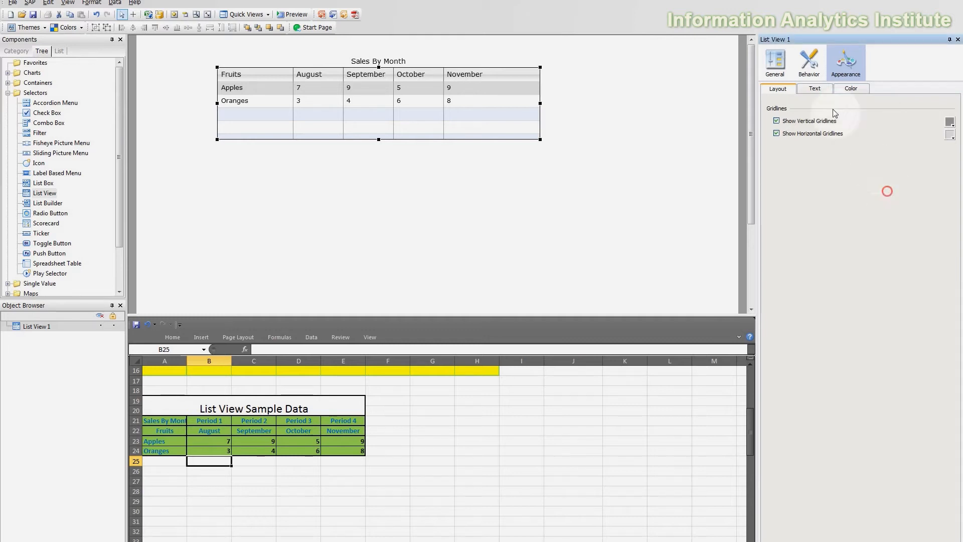
Open the list view's text appearance settings and check the formatting options for Title, Header and Labels
click(813, 90)
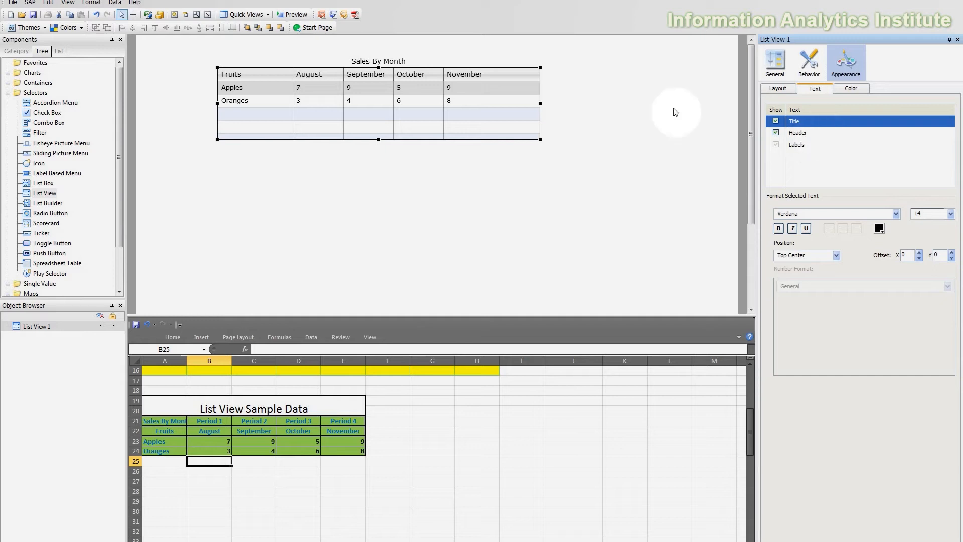
click(824, 133)
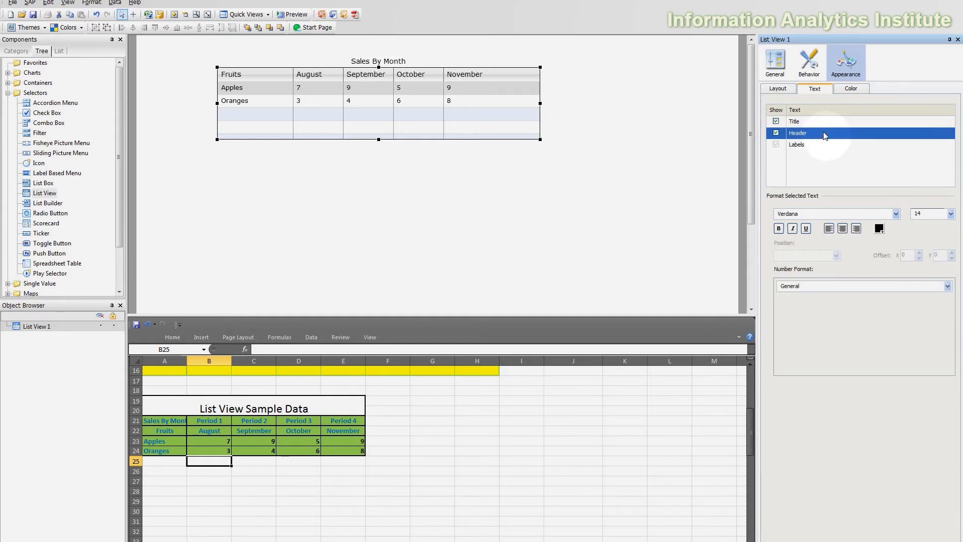
click(816, 144)
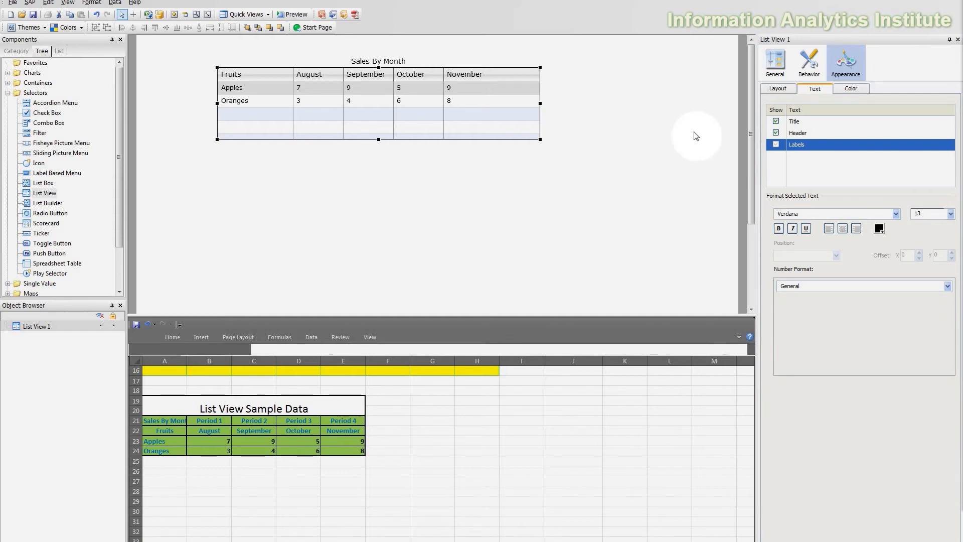
Hide and re-show the list view's title and header one after the other, and try toggling the labels
click(776, 121)
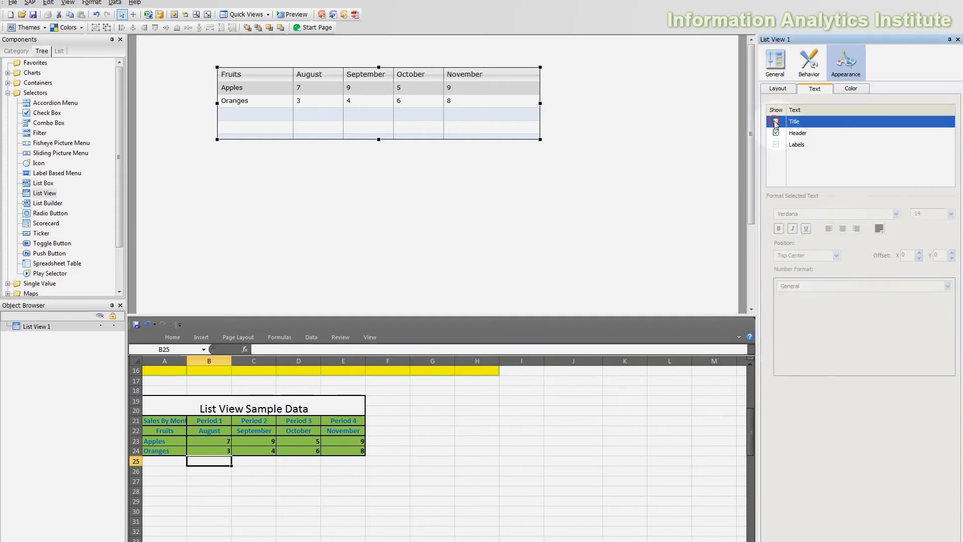
click(776, 121)
click(776, 133)
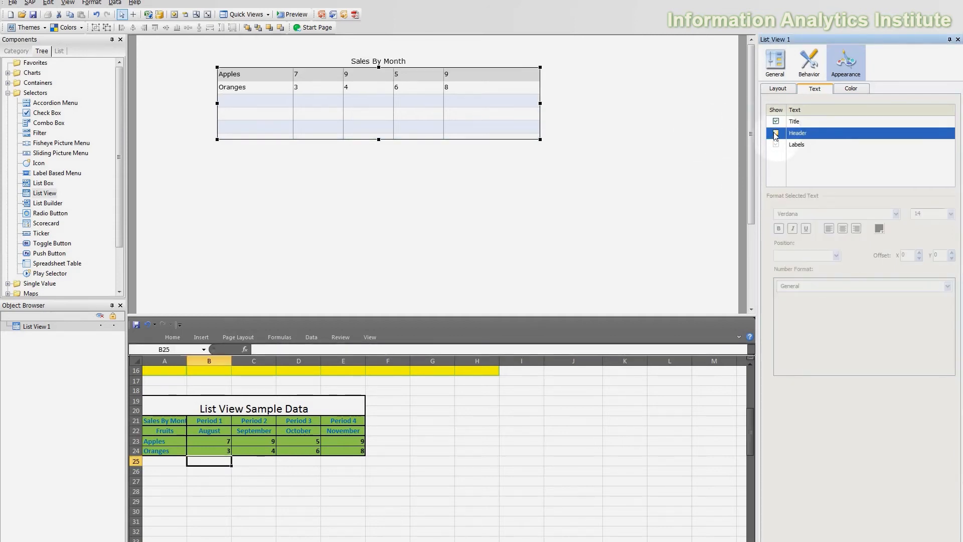
click(777, 133)
click(818, 147)
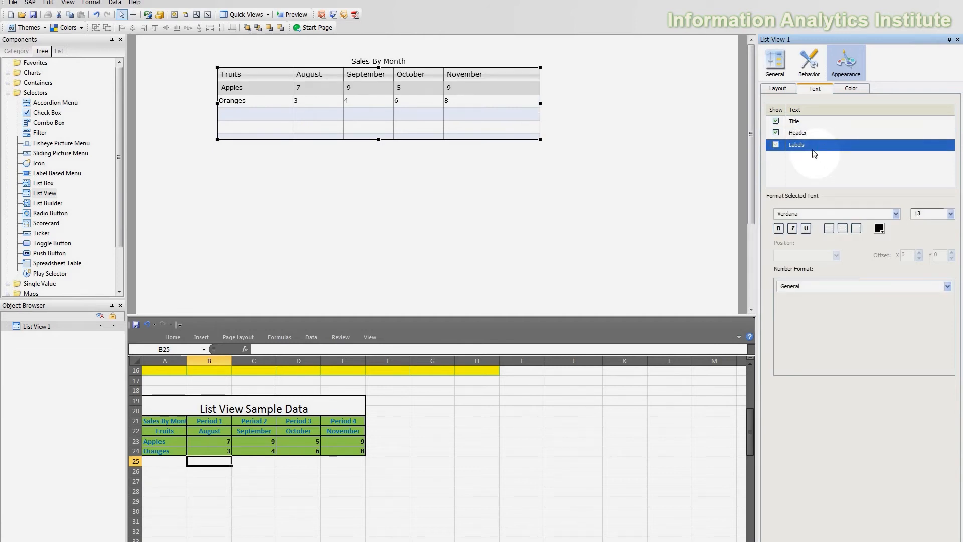
click(776, 145)
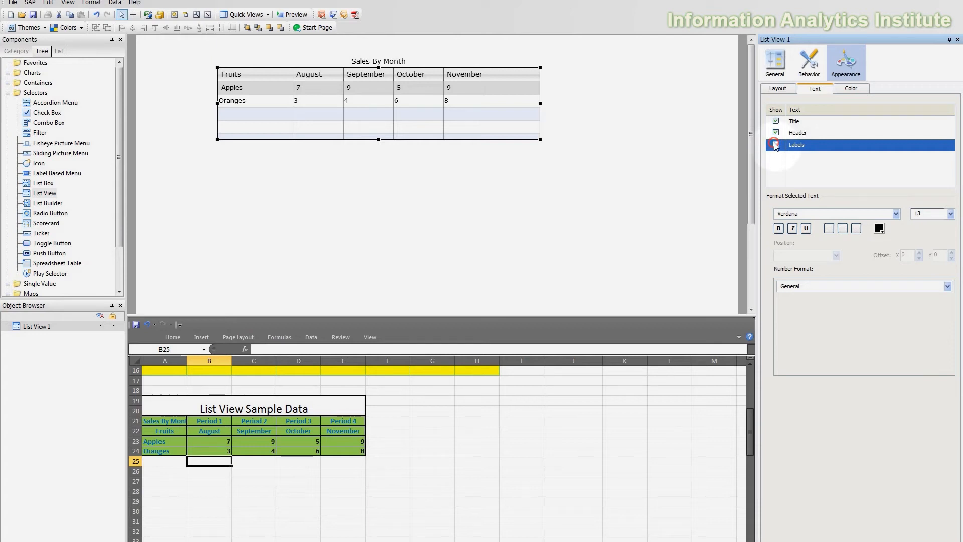
Compare the text options of the header and labels, and set the title's position to Top Left
click(800, 121)
click(842, 134)
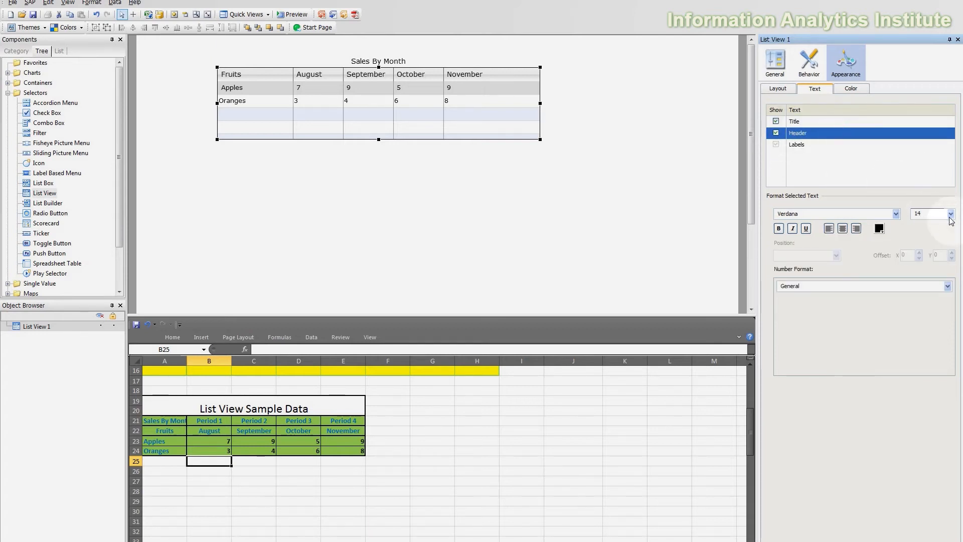
click(848, 145)
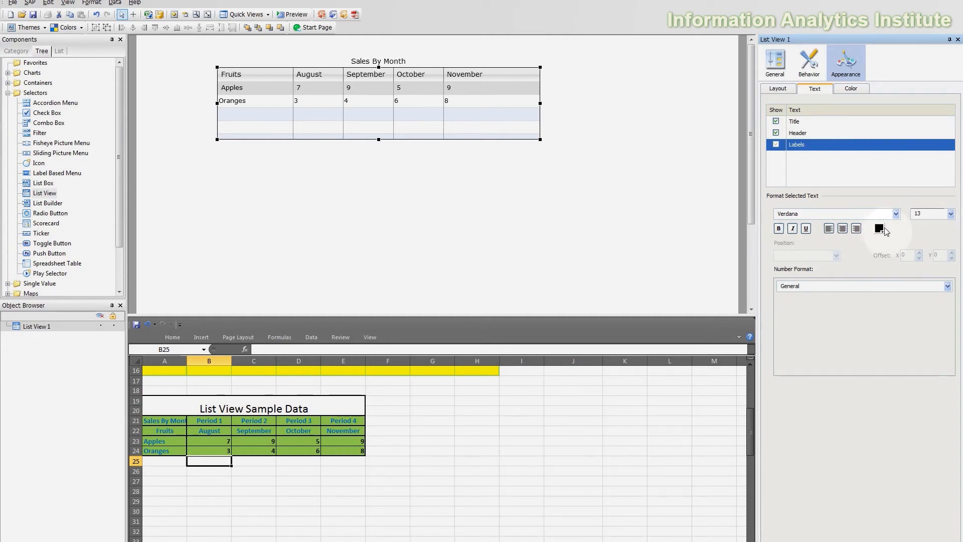
click(812, 133)
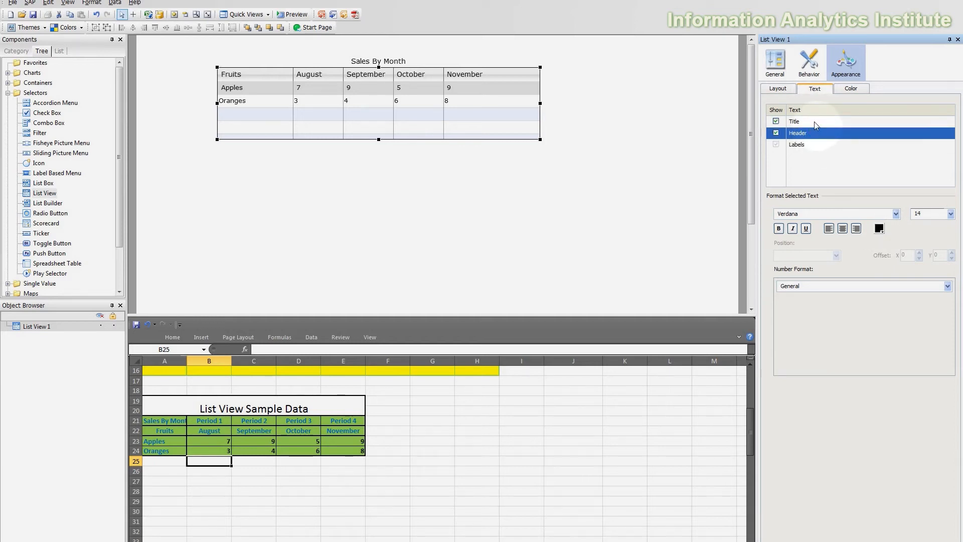
click(815, 123)
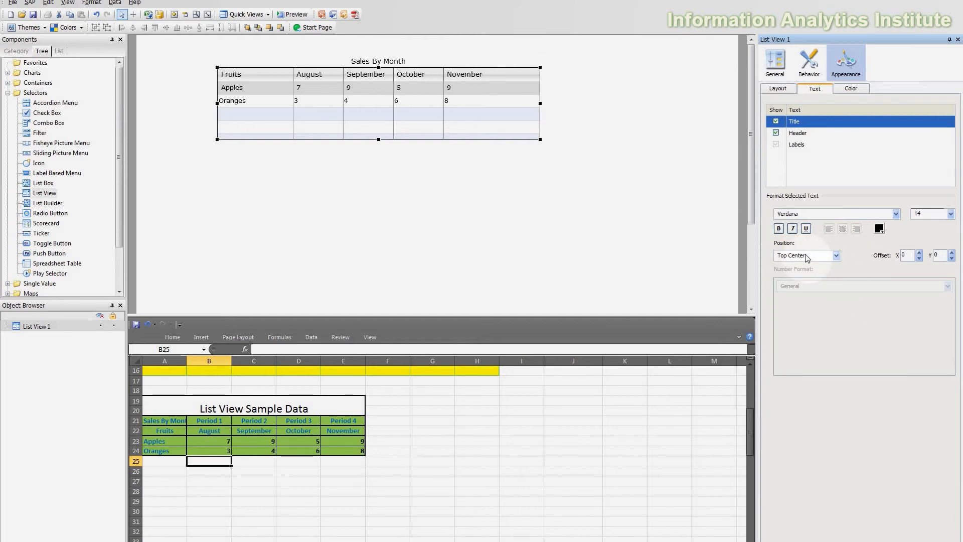
click(830, 256)
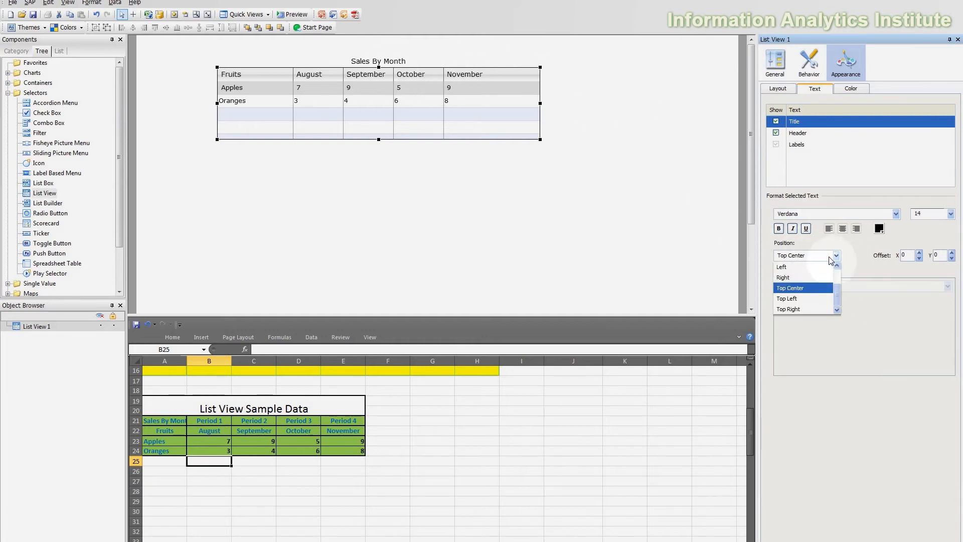
click(801, 300)
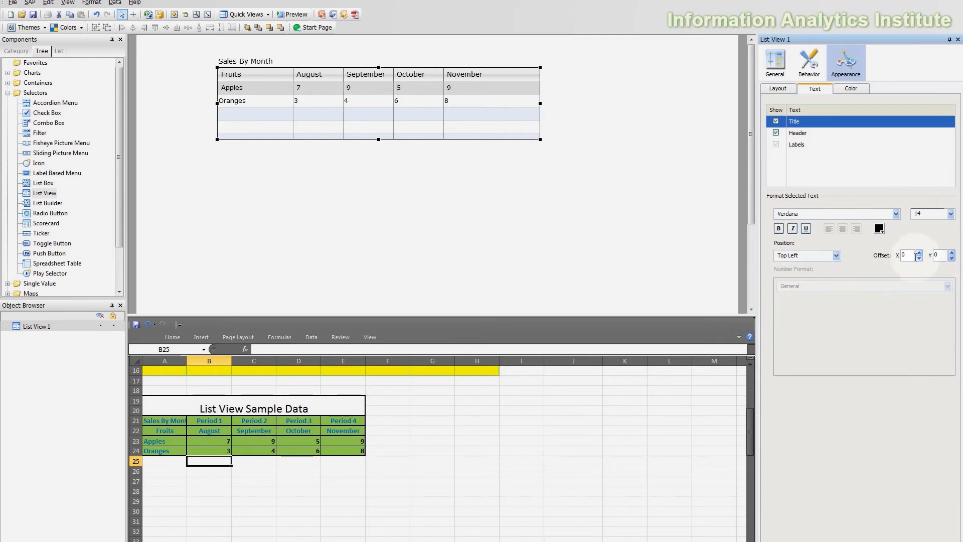
Raise the title's Y offset to 8 and step it back down
click(943, 254)
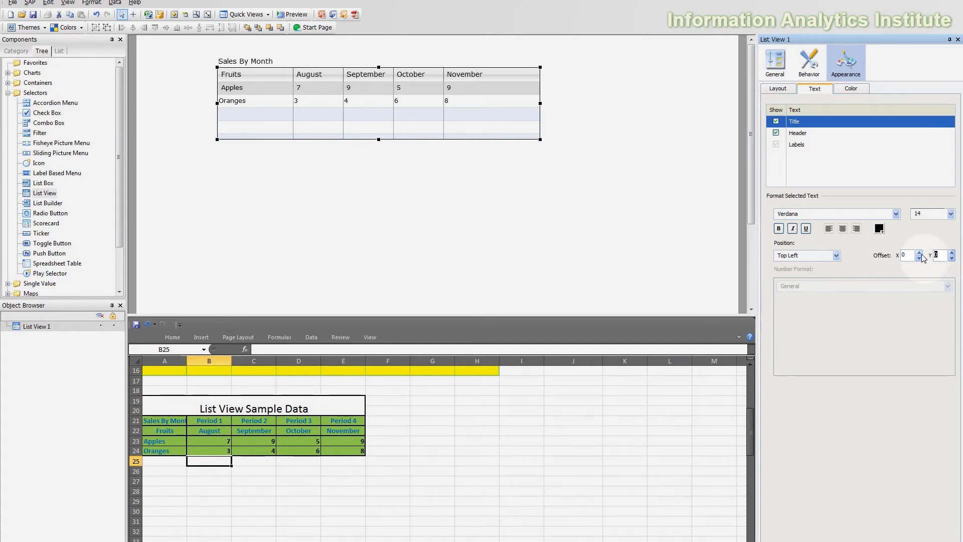
click(952, 252)
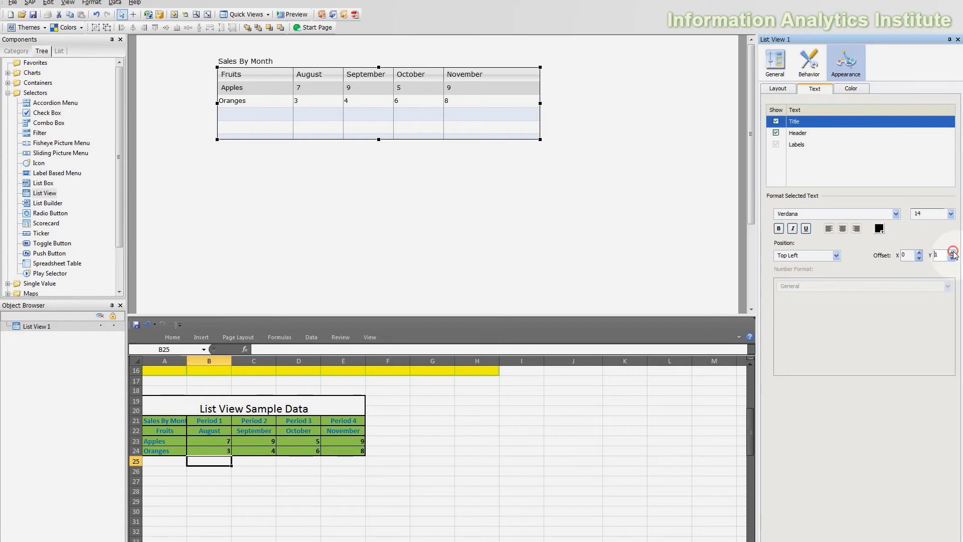
click(952, 252)
click(952, 252)
click(952, 252)
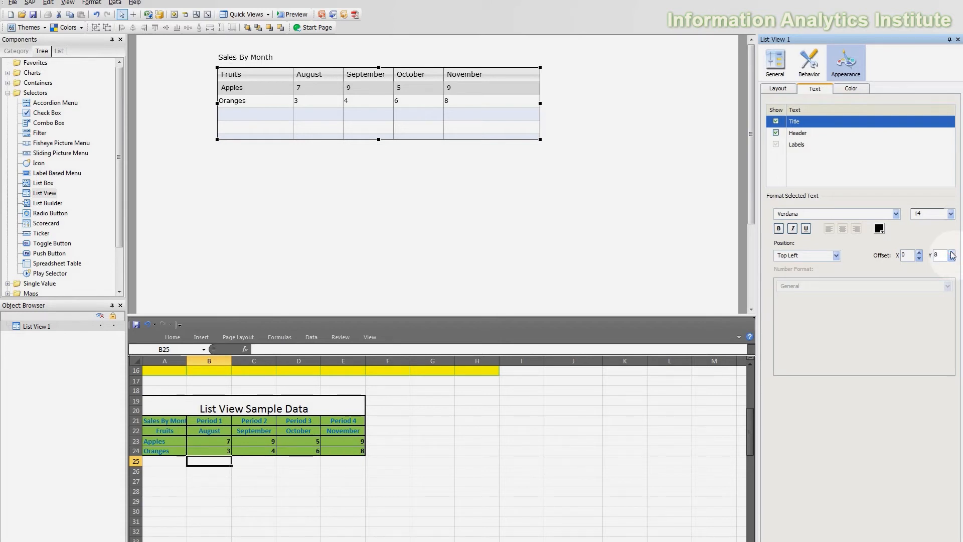
click(951, 259)
click(950, 259)
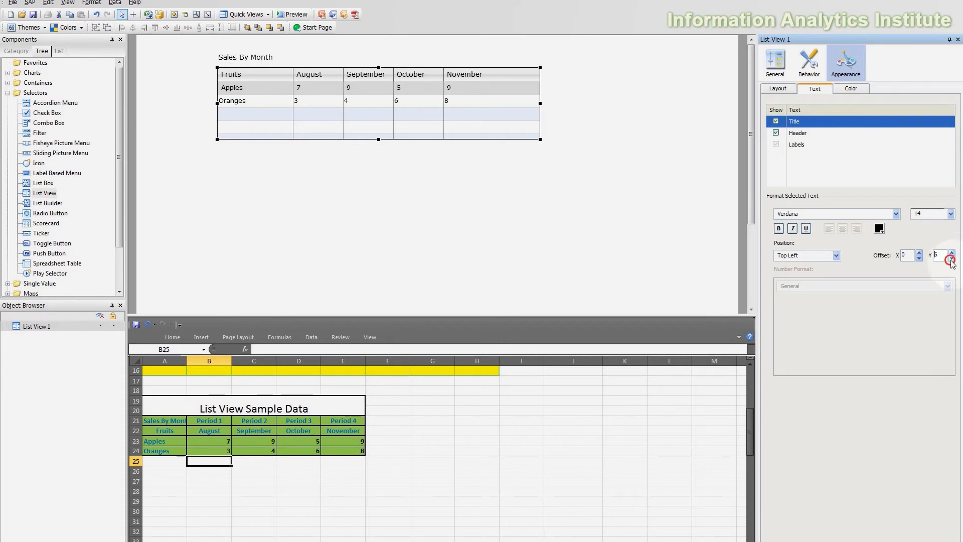
click(950, 259)
click(950, 259)
click(949, 259)
click(949, 258)
click(949, 259)
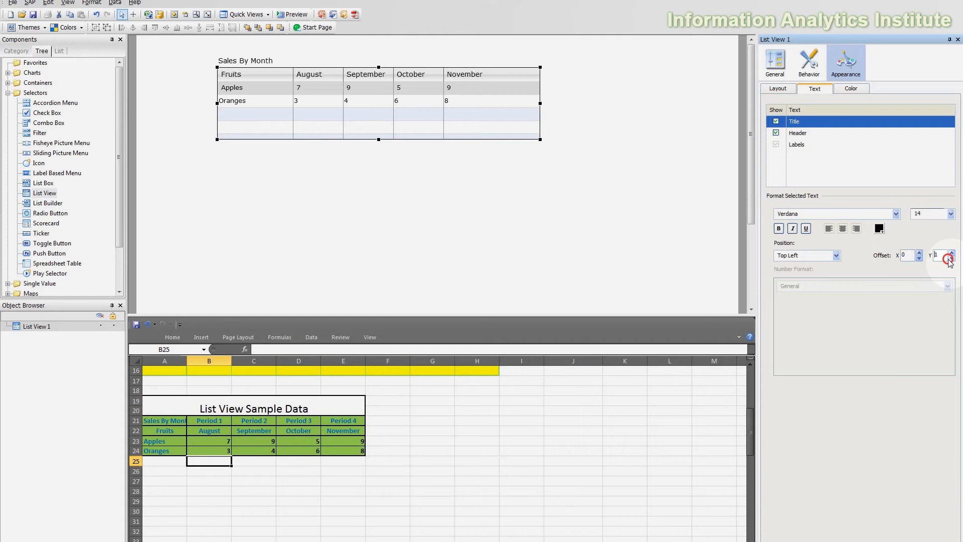
Try the Percent number format on the list view's labels and set it back to General
click(828, 133)
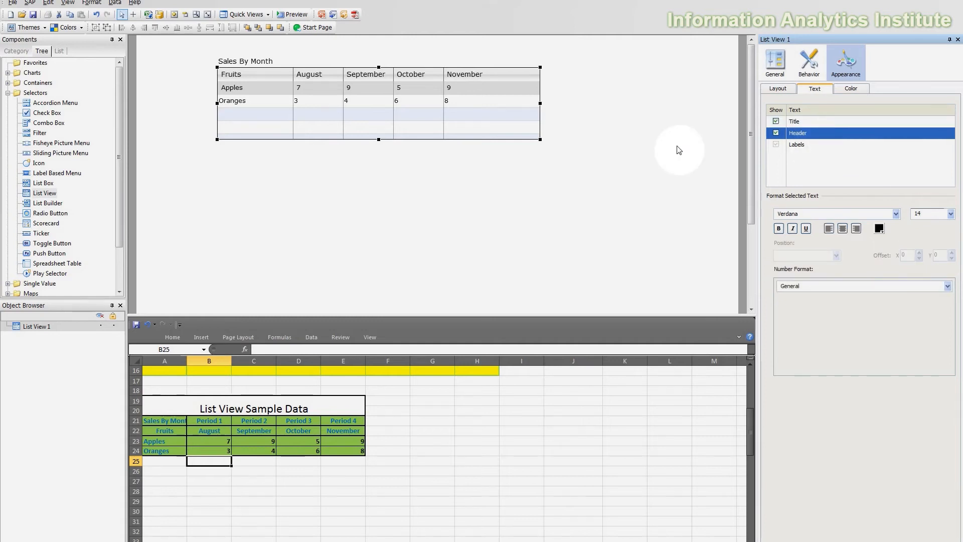
click(808, 144)
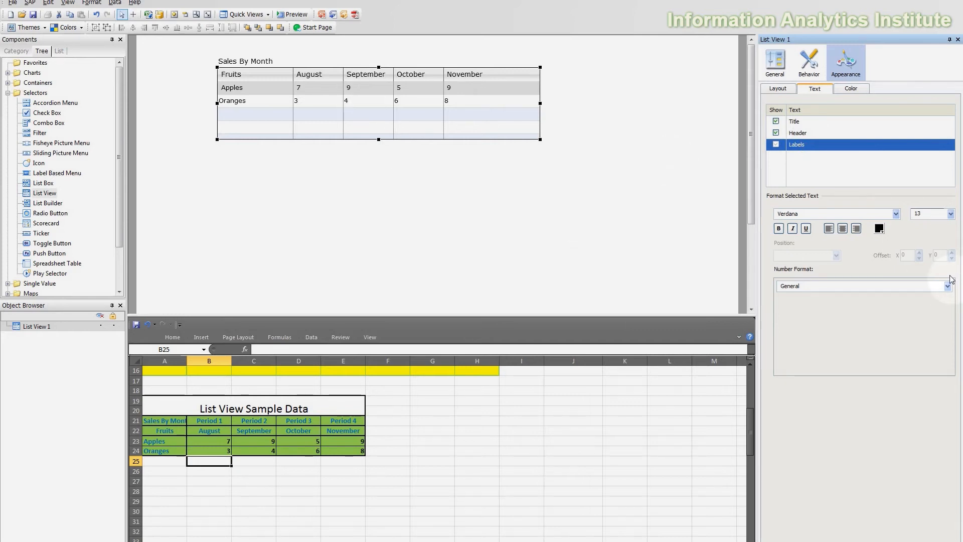
click(939, 285)
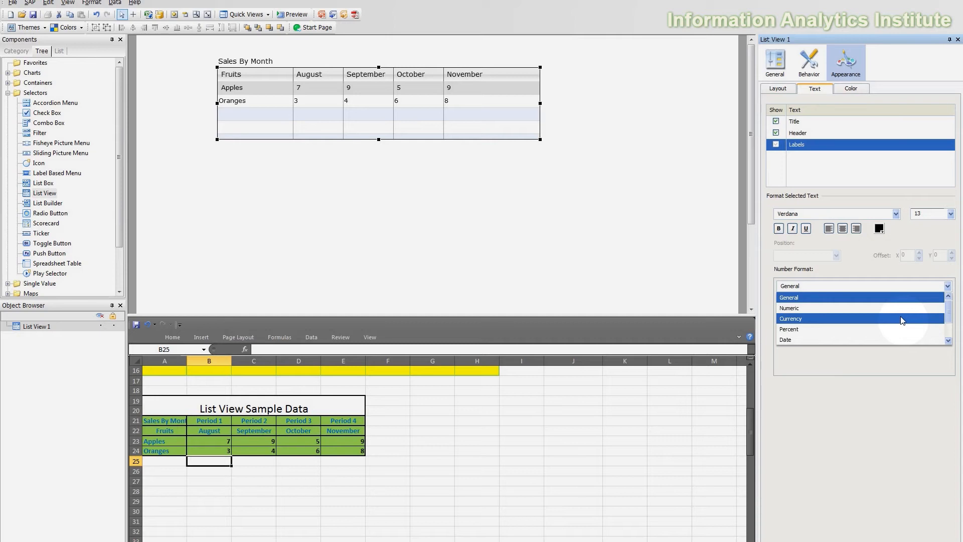
click(884, 338)
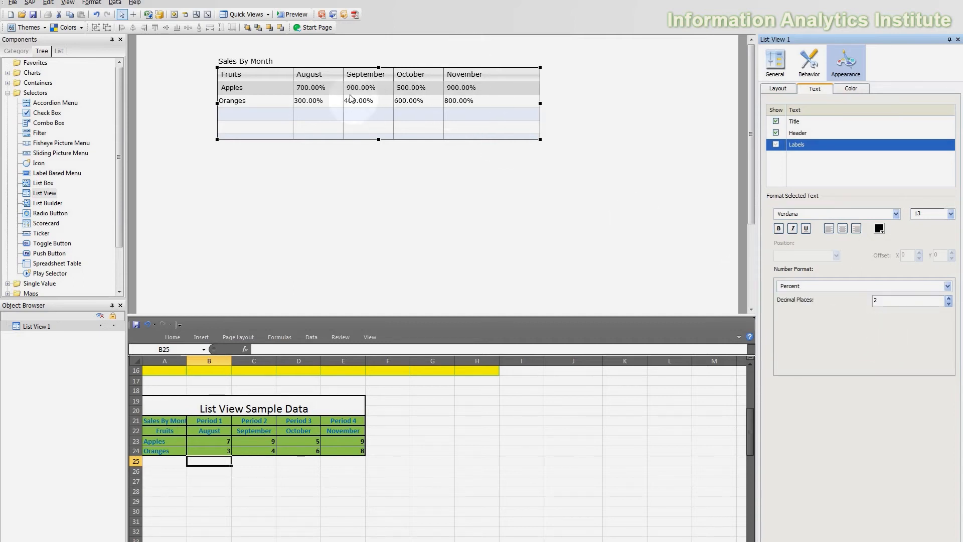
click(913, 286)
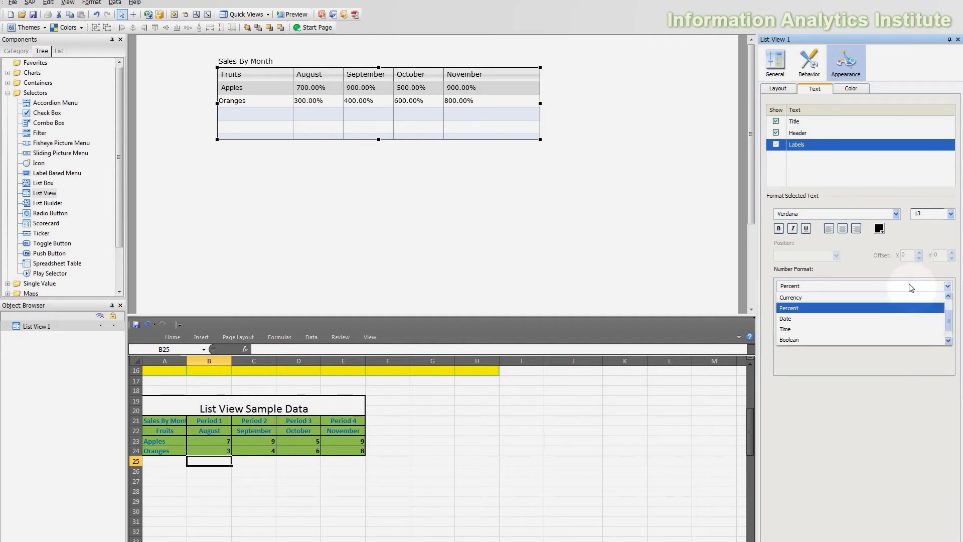
click(882, 298)
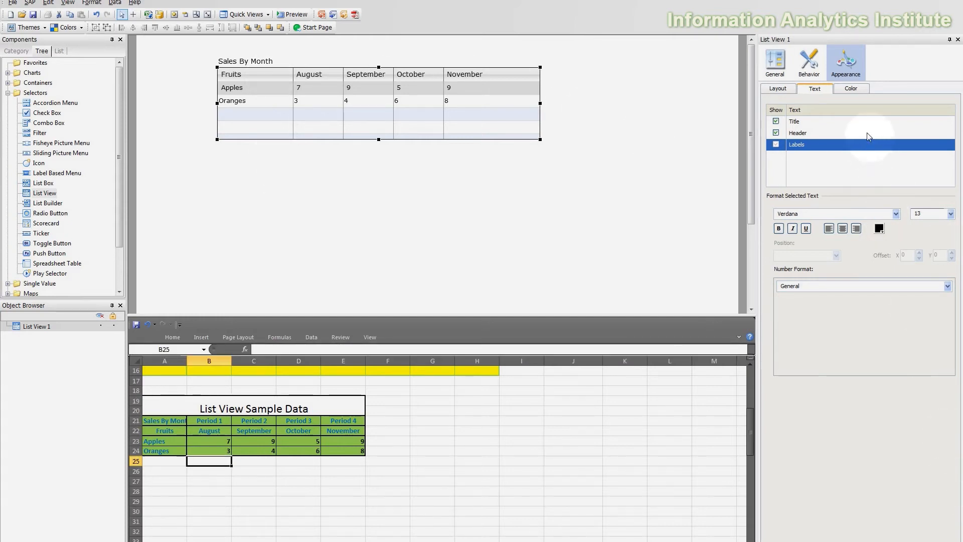
Review the list view's color settings and try resizing the component smaller until it needs scroll bars, and back up to fit its data
click(861, 91)
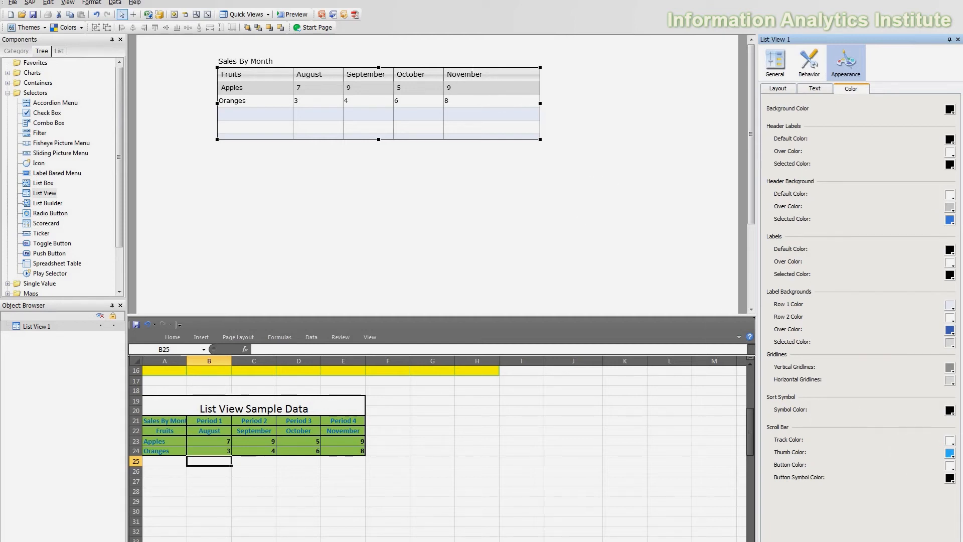
click(541, 140)
click(541, 139)
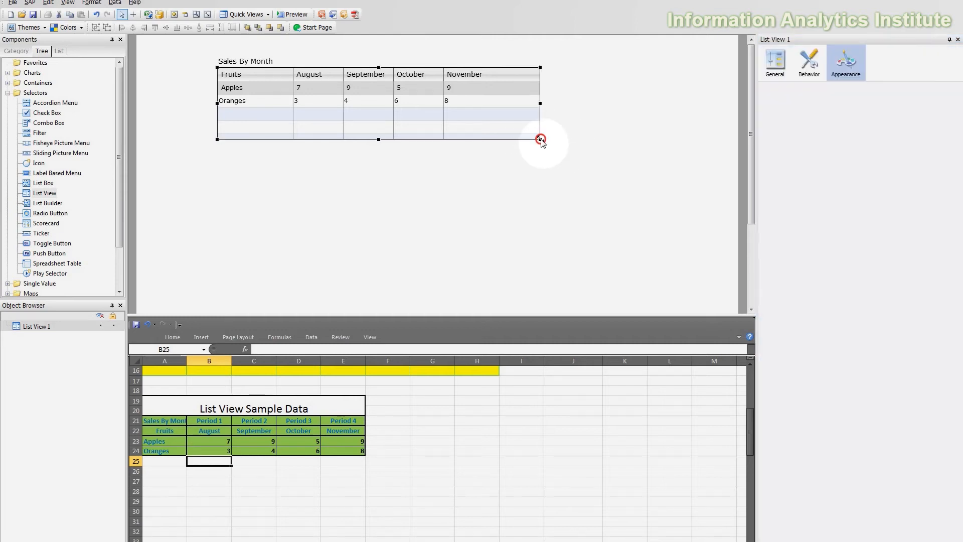
drag(540, 137, 477, 106)
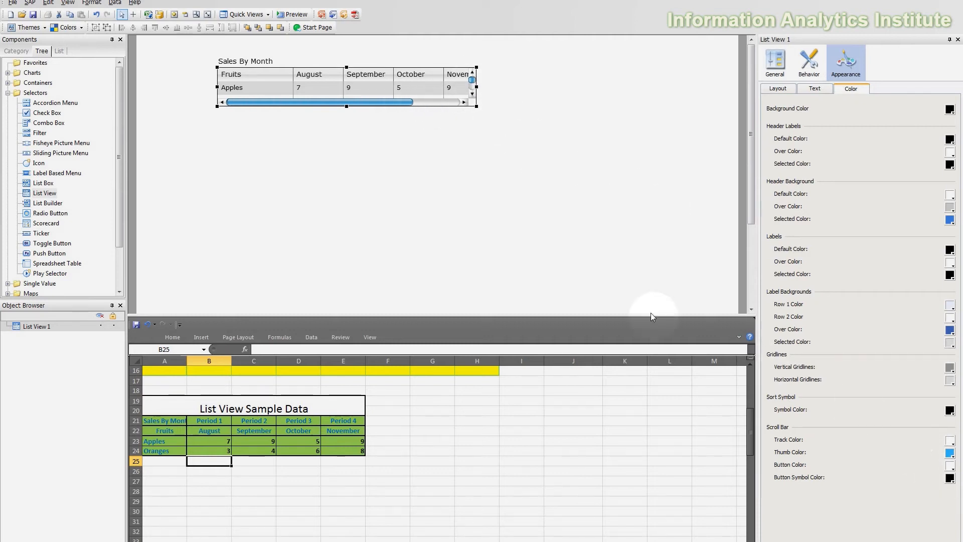
mouse_move(477, 106)
mouse_down()
mouse_move(503, 140)
mouse_move(509, 119)
mouse_up()
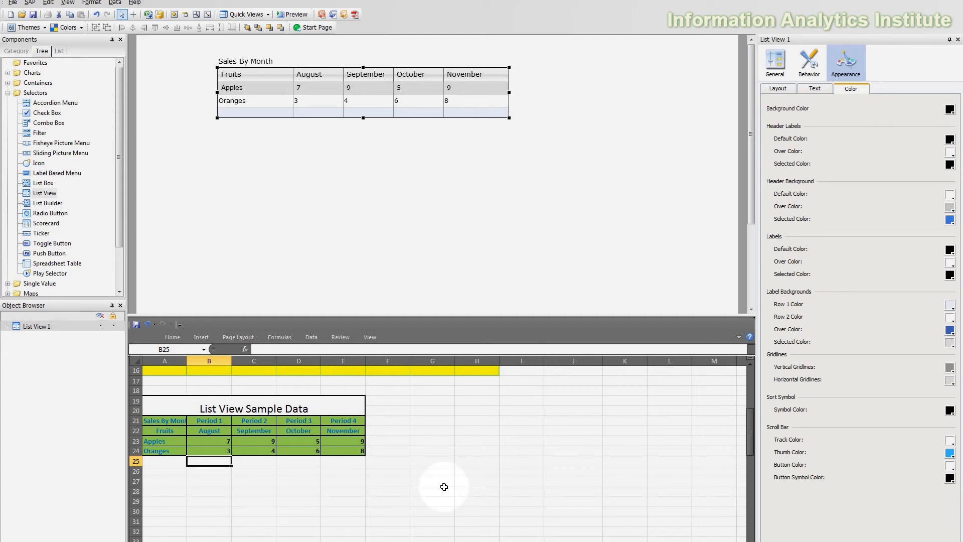
Delete the Sales By Month list view and place a new, enlarged List View component on the canvas
key(Delete)
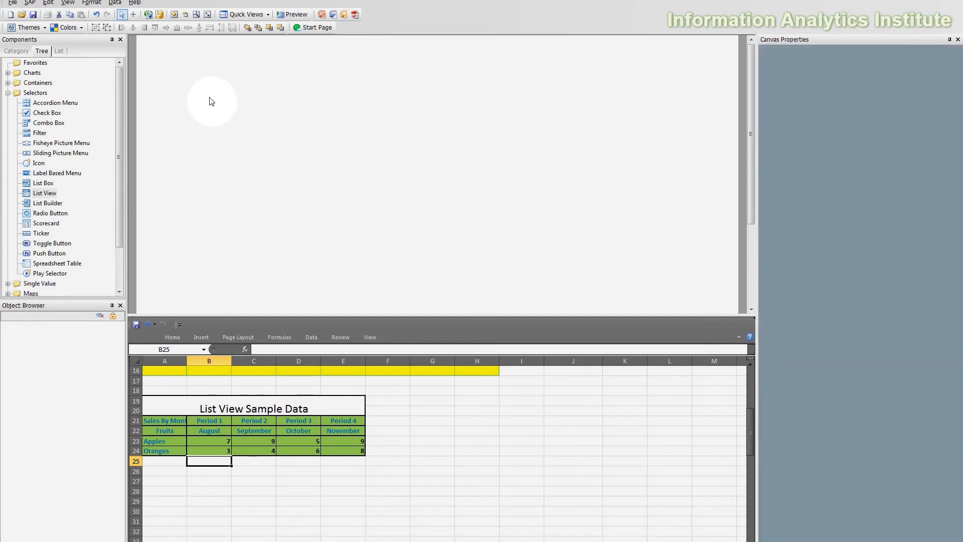
click(211, 102)
click(8, 94)
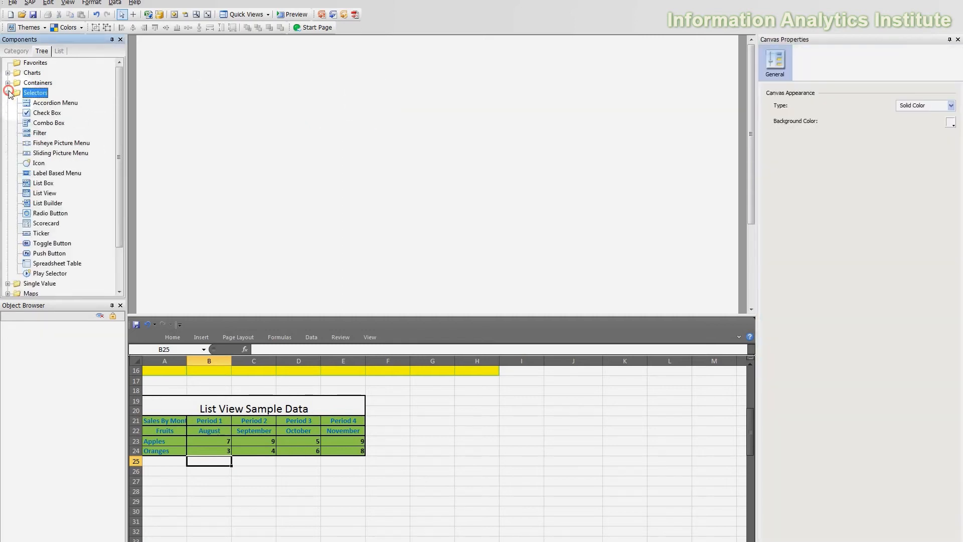
drag(42, 192, 260, 90)
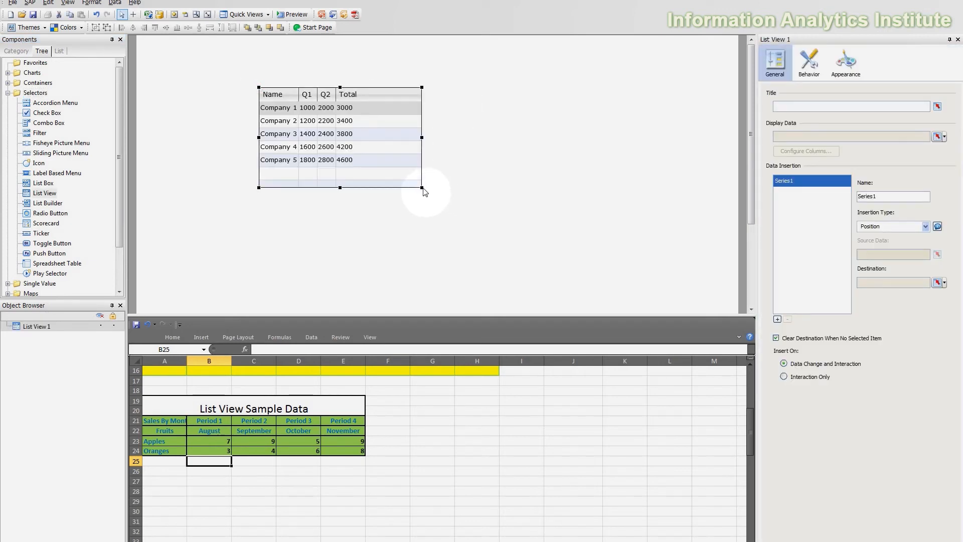
drag(423, 189, 635, 228)
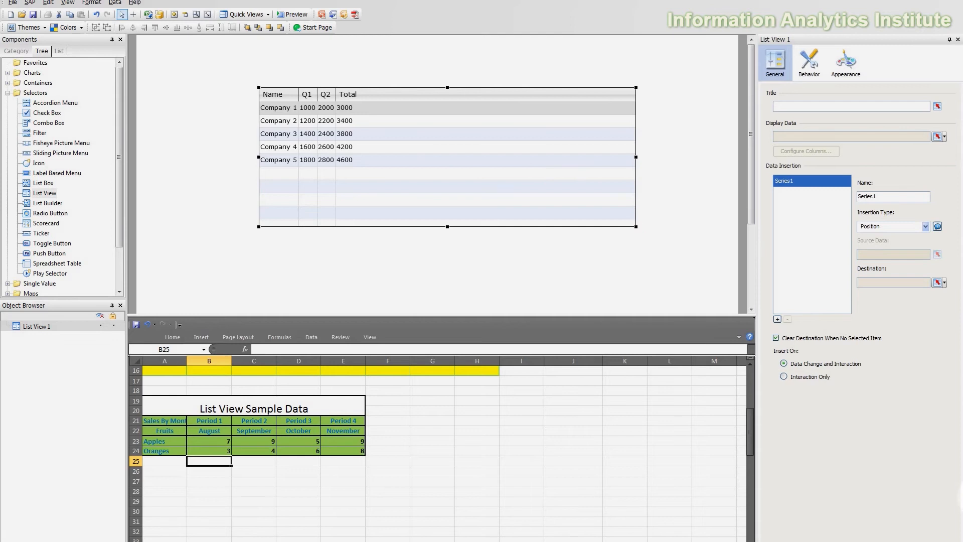
click(466, 155)
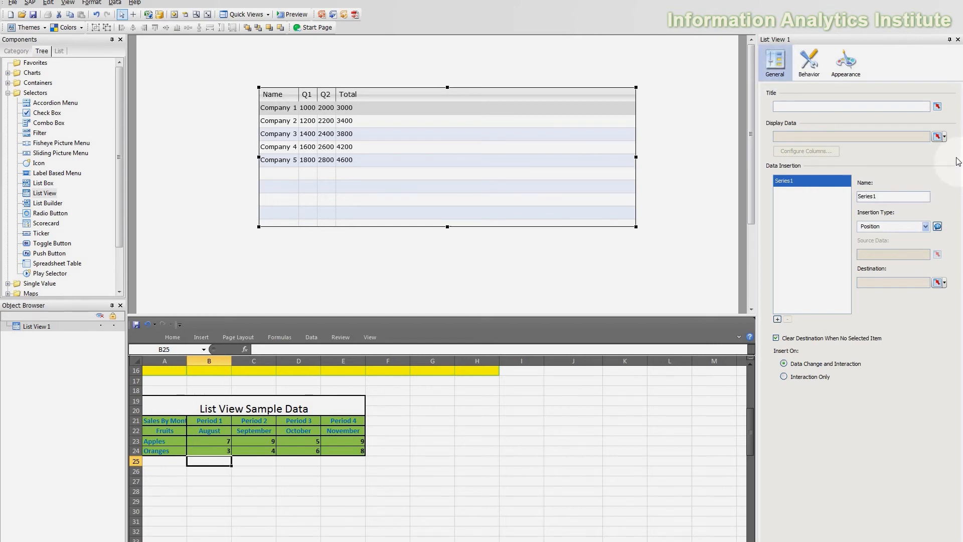
Bind the new list view's display data to the List View Display & Source Data table, range A4:H10
click(938, 137)
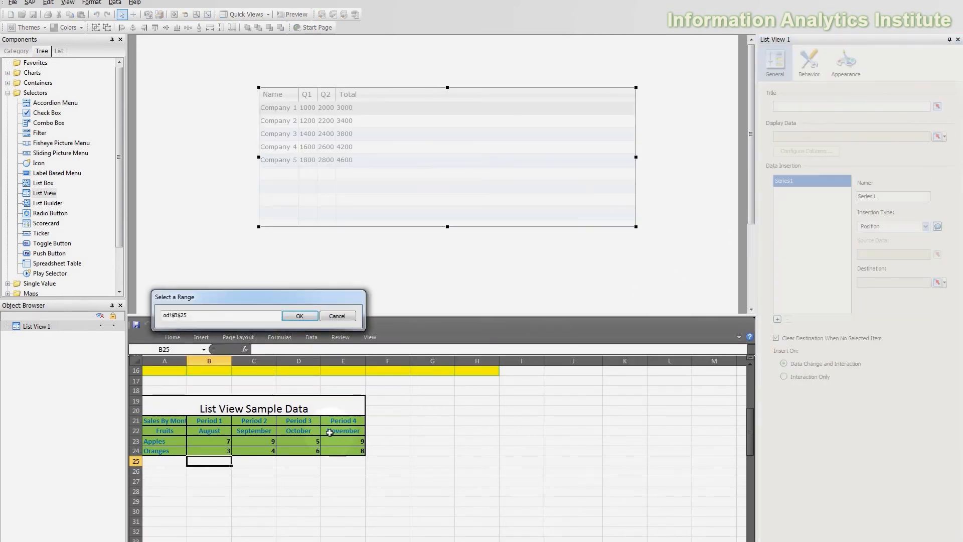
click(158, 490)
scroll(161, 461, up, 5)
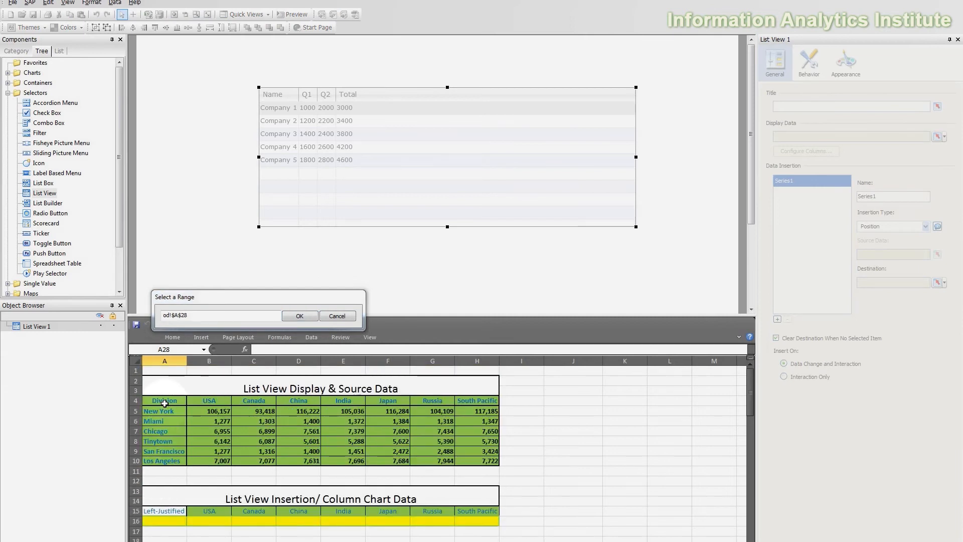
drag(164, 403, 495, 468)
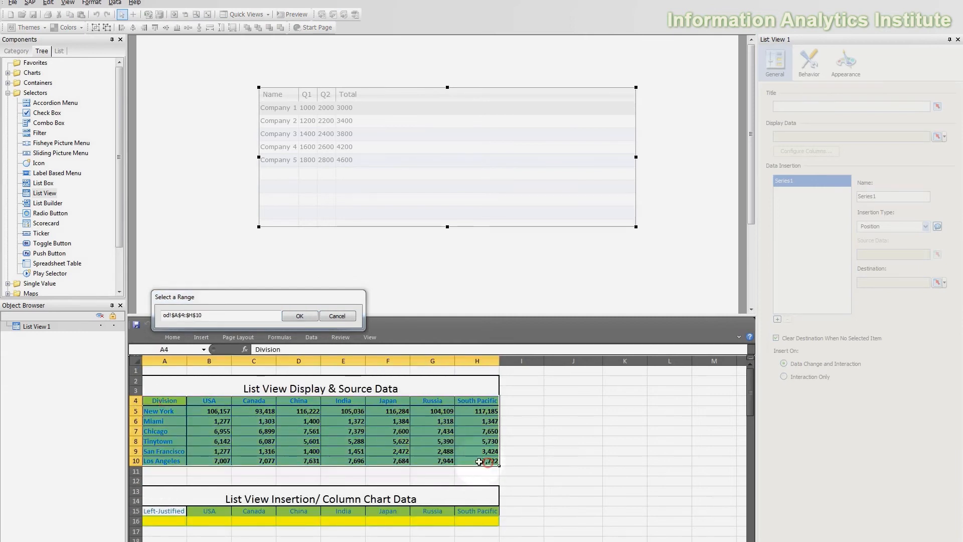
click(310, 315)
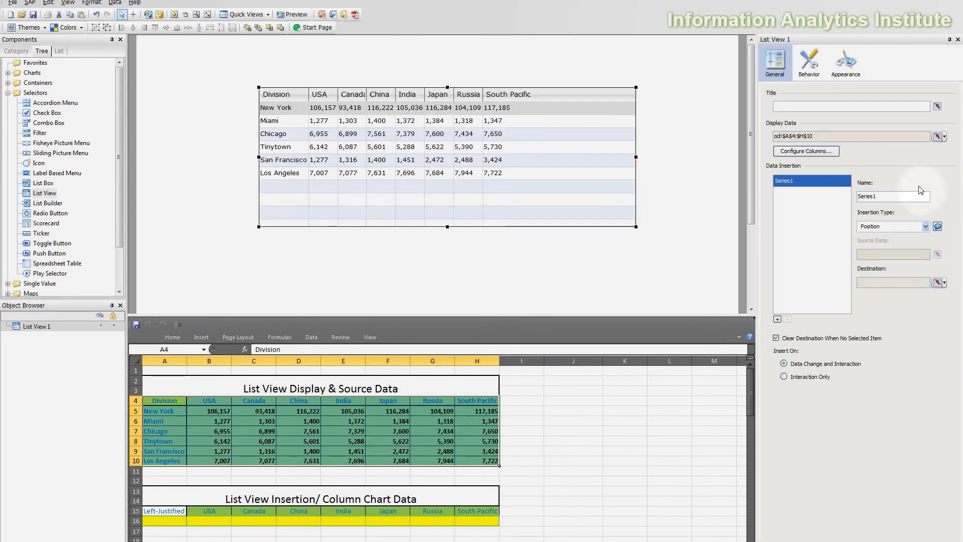
Open the list view's column configuration and set the Division column width to 170
click(811, 153)
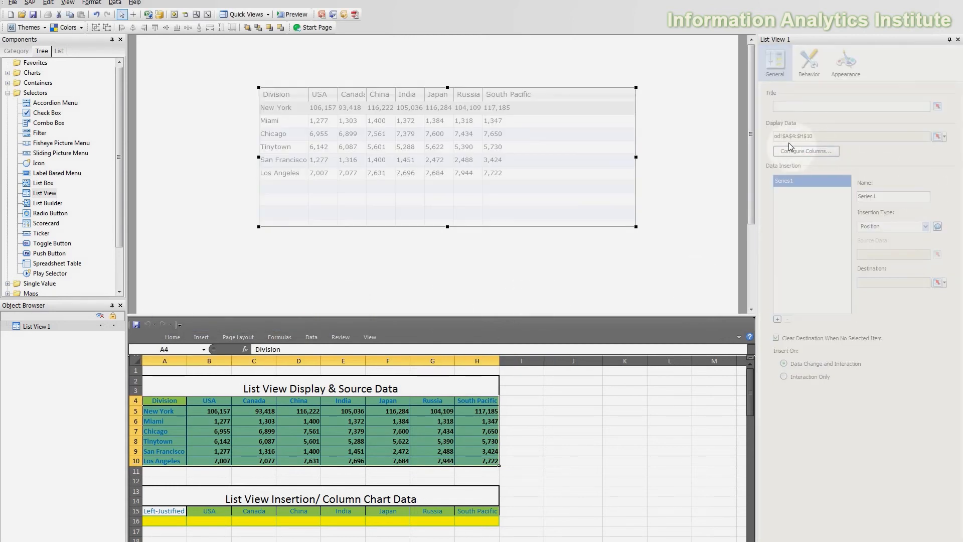
click(806, 147)
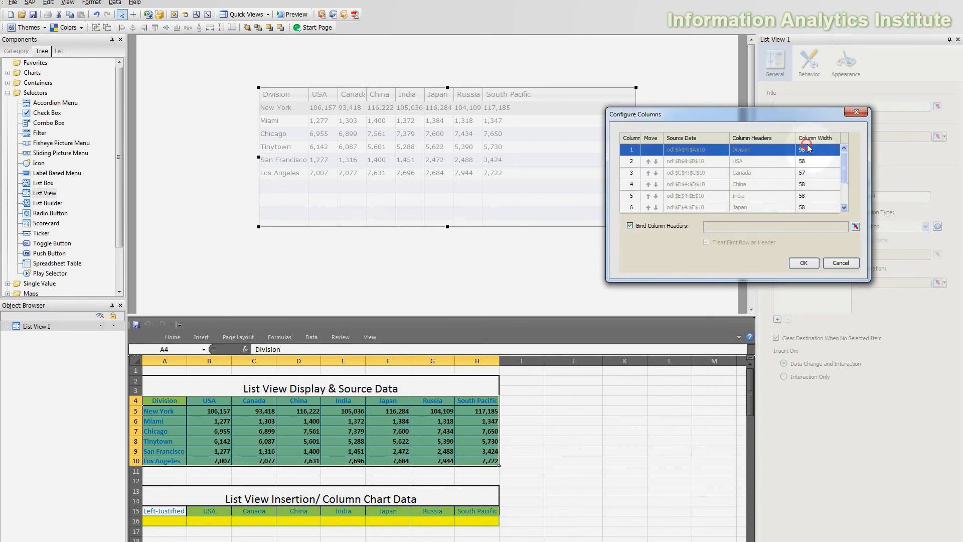
drag(821, 122, 714, 43)
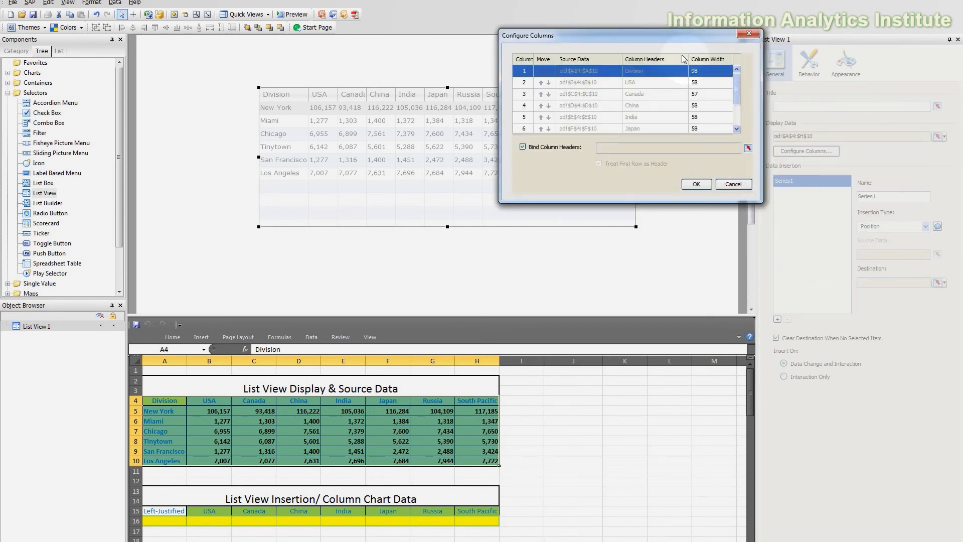
click(714, 70)
text(170)
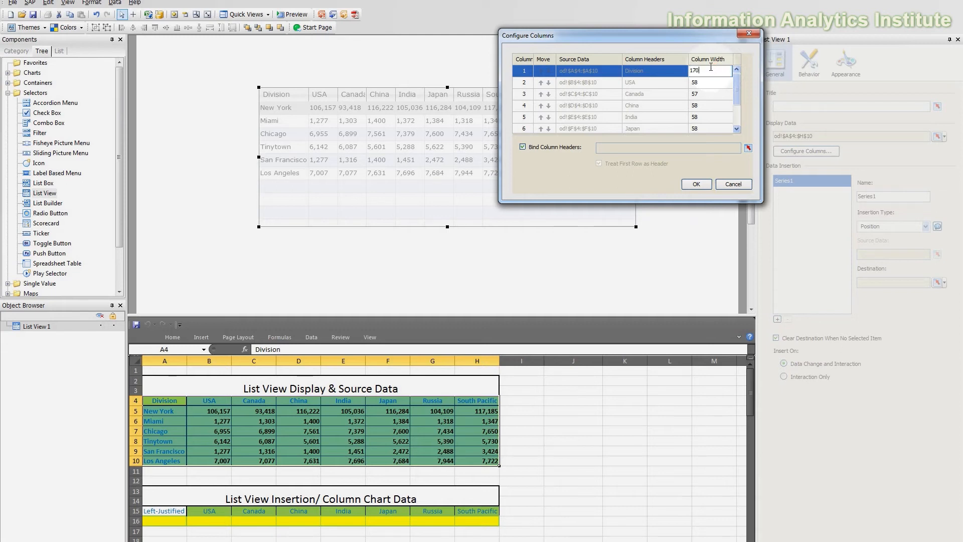
key(Return)
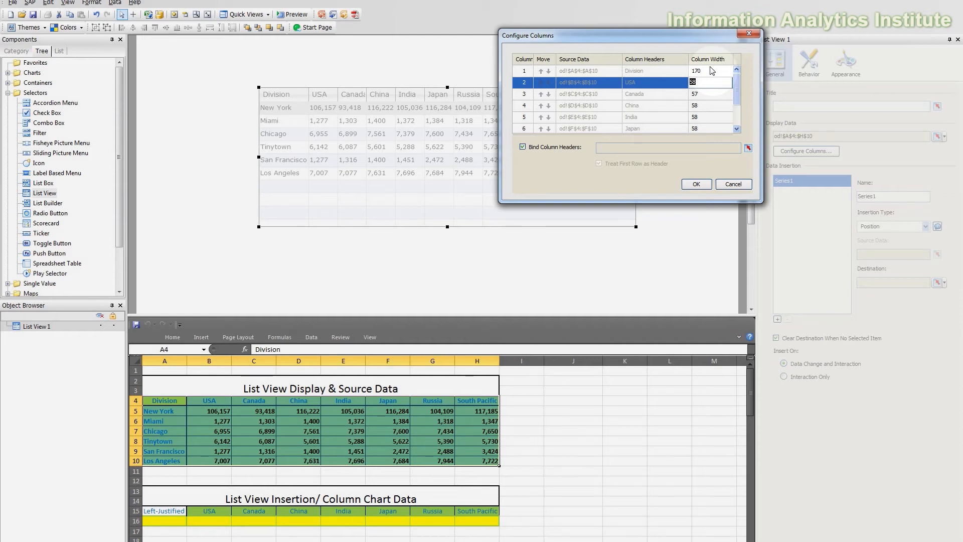
Set the widths of the USA, Canada, China, India, Japan, Russia and South Pacific columns to 110 and apply the column configuration
text(1)
key(Return)
text(1)
key(Return)
text(110)
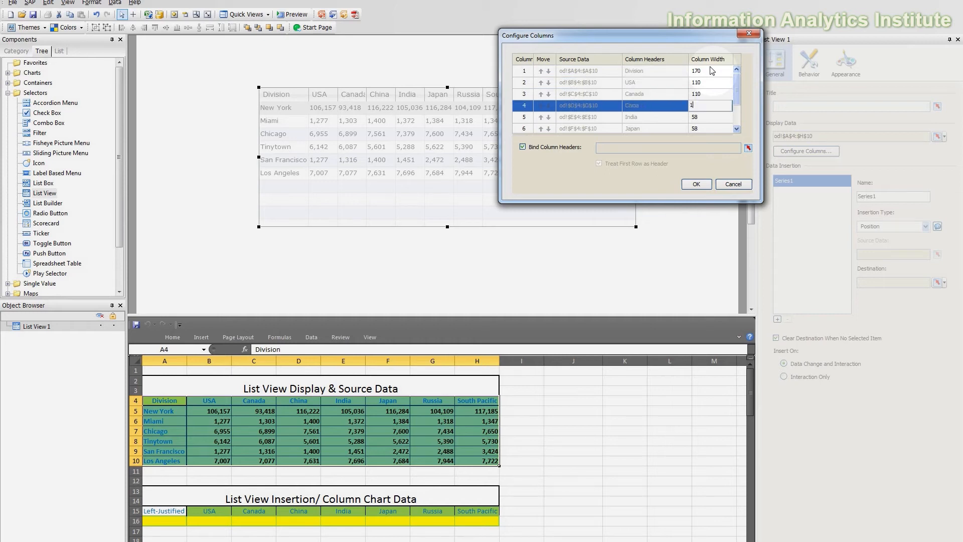
key(Return)
text(110)
key(Return)
text(110)
key(Return)
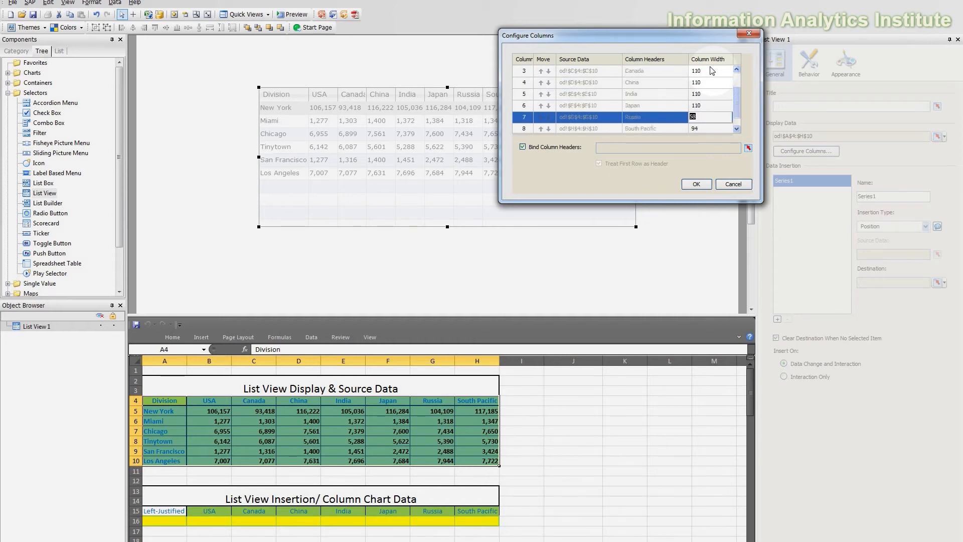
text(110)
key(Return)
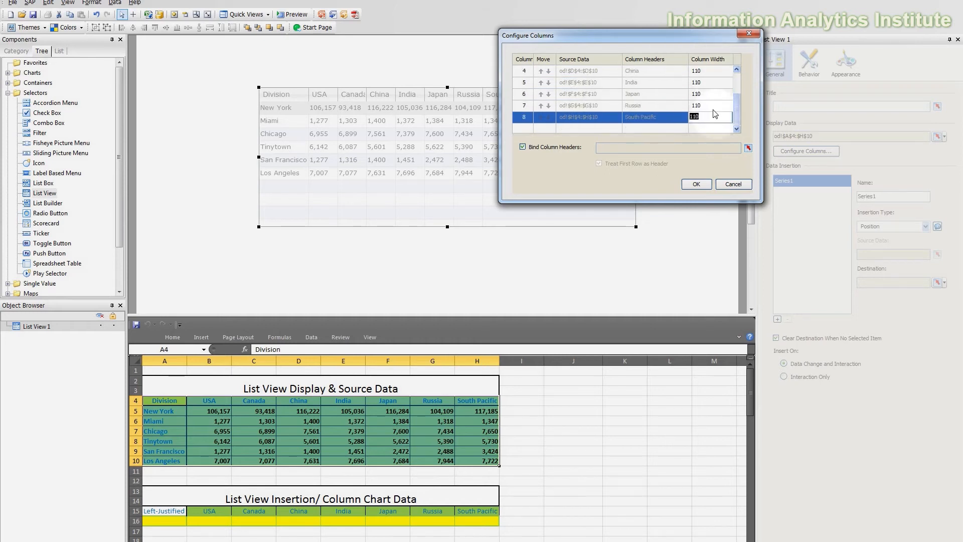
text(110)
key(Return)
click(708, 183)
Move the list view near the canvas's upper-left corner and resize it to fit all columns, with a few empty rows below Los Angeles
drag(473, 122, 371, 80)
drag(535, 116, 627, 116)
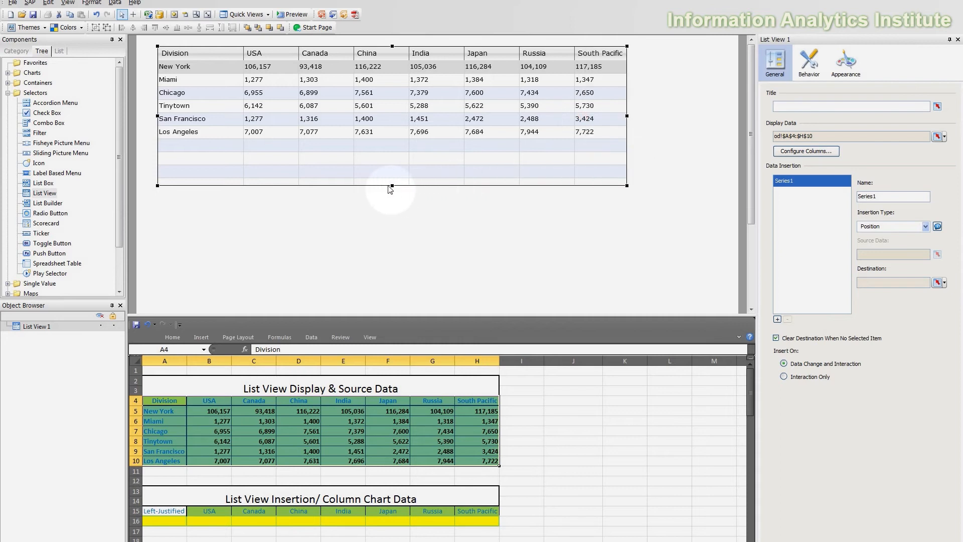
drag(398, 186, 394, 139)
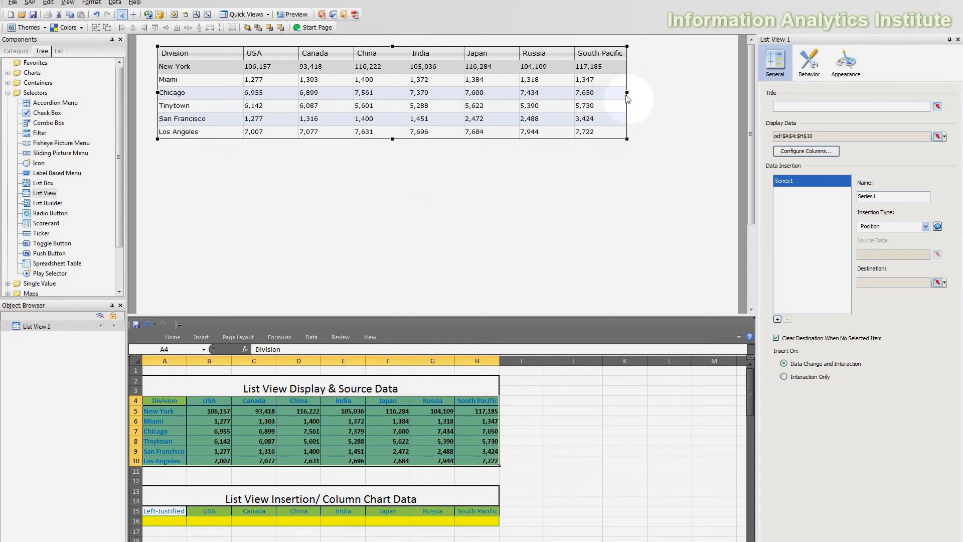
drag(627, 95, 601, 93)
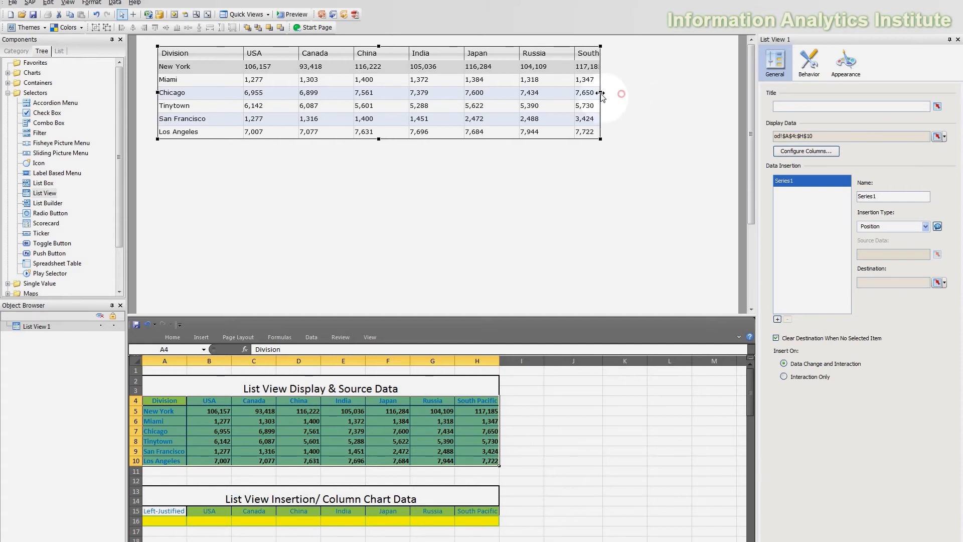
drag(490, 86, 634, 92)
click(635, 93)
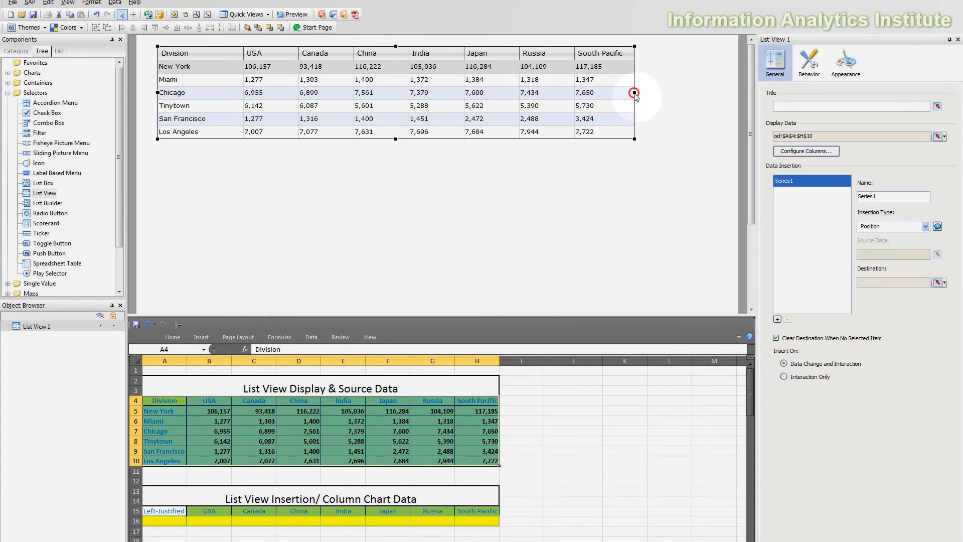
click(635, 92)
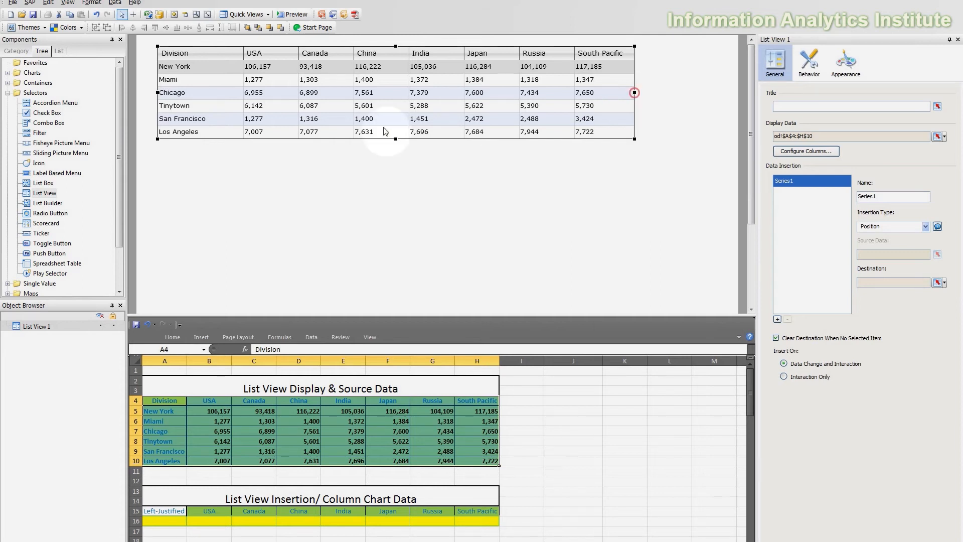
drag(397, 139, 396, 189)
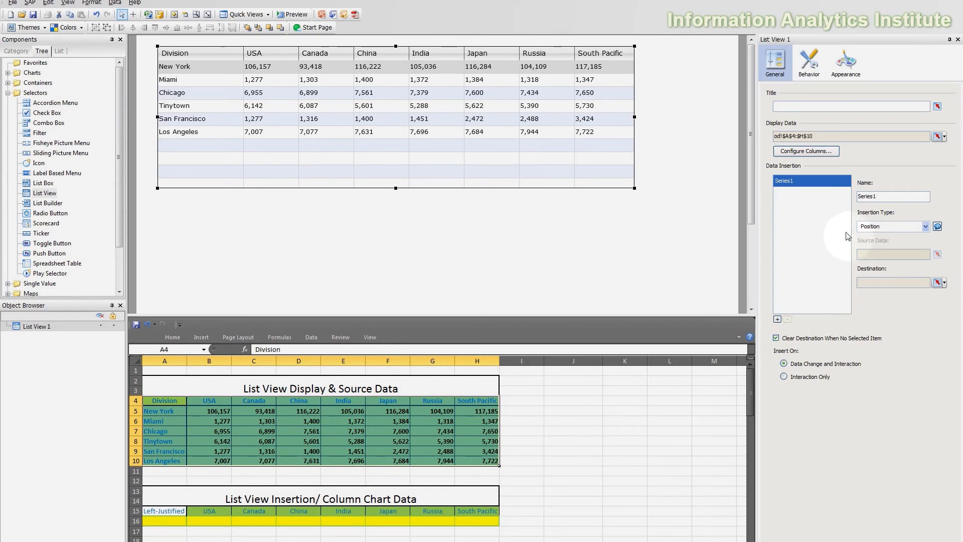
Give the spreadsheet more room and set the list view's data insertion to Row, with source data A5:H10
drag(609, 317, 612, 247)
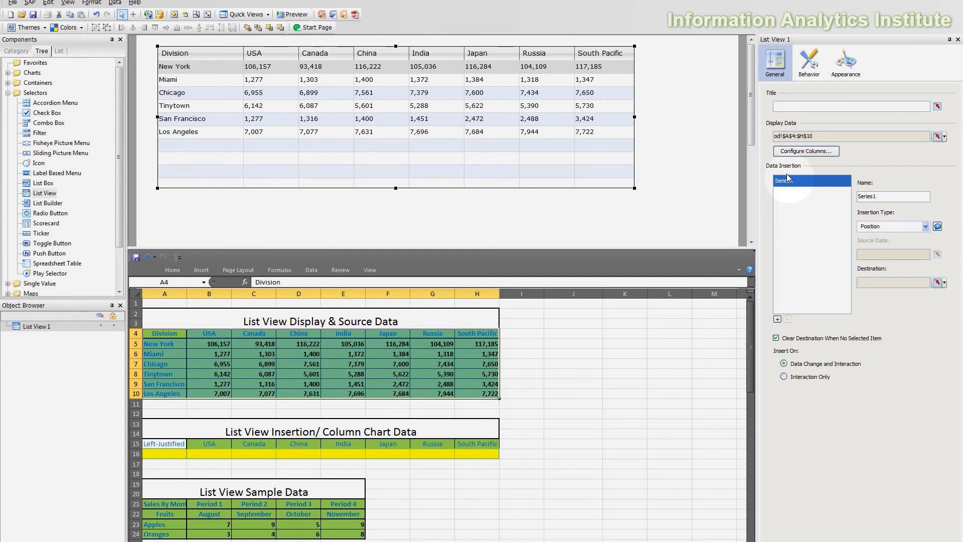
click(888, 226)
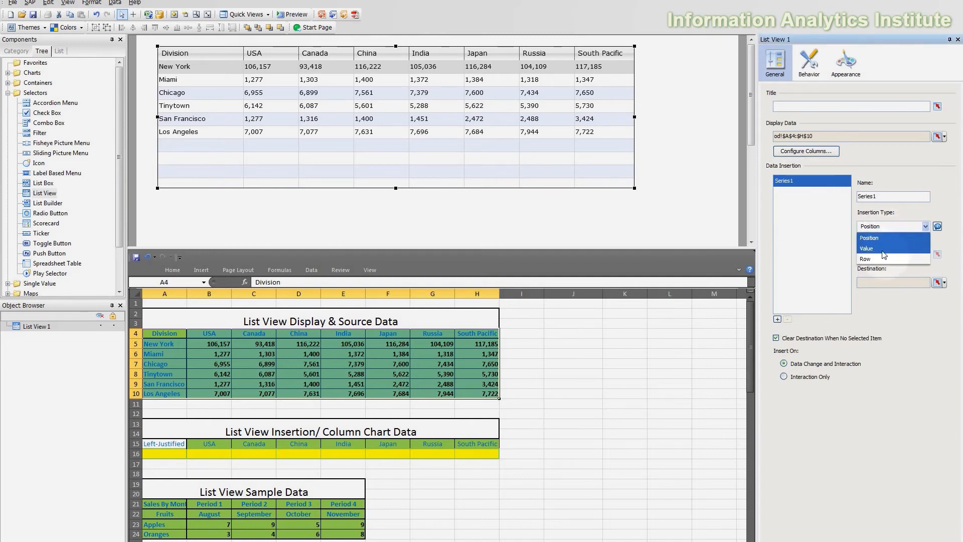
click(883, 258)
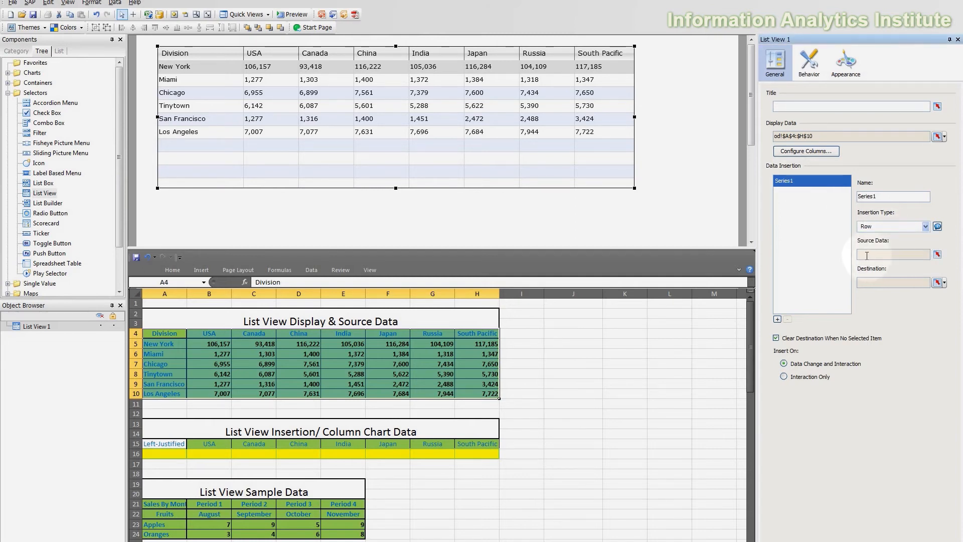
click(936, 255)
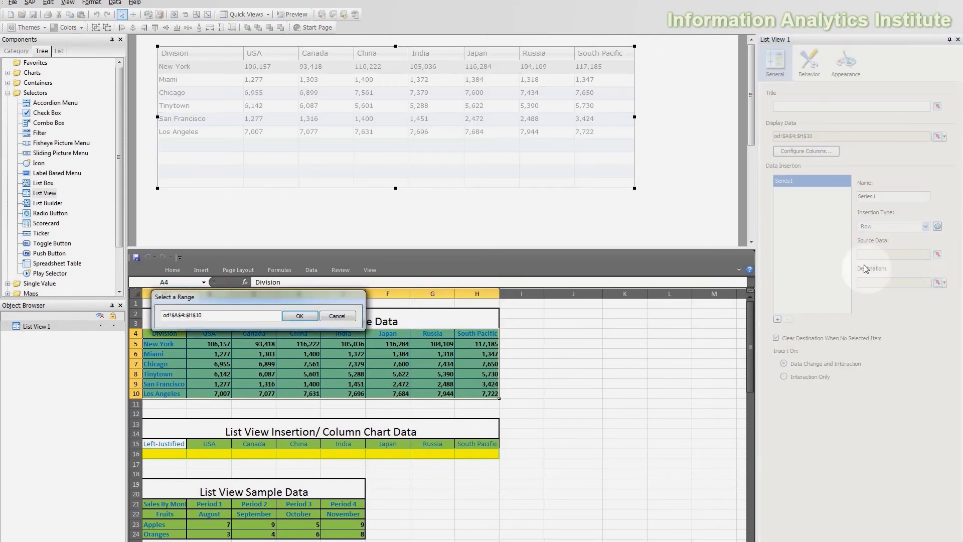
drag(180, 349, 493, 391)
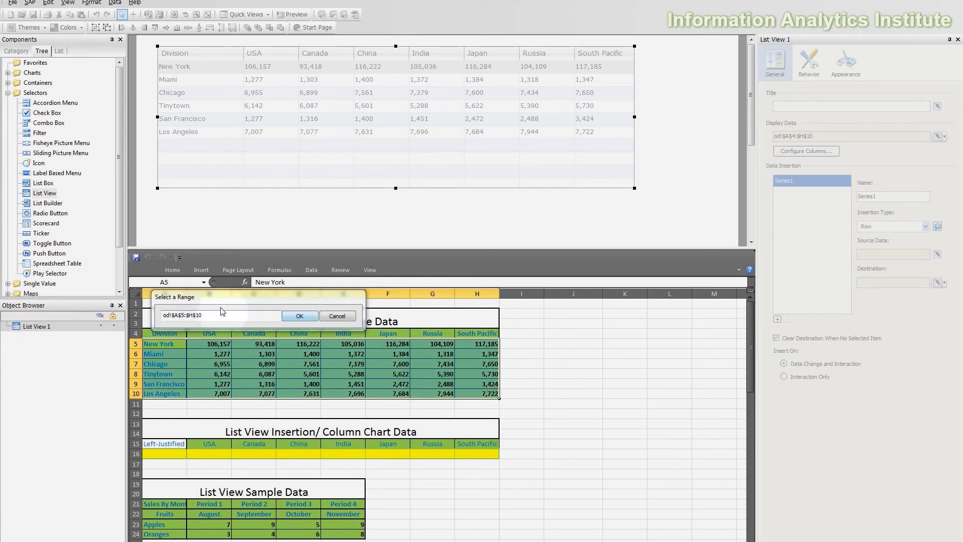
click(296, 316)
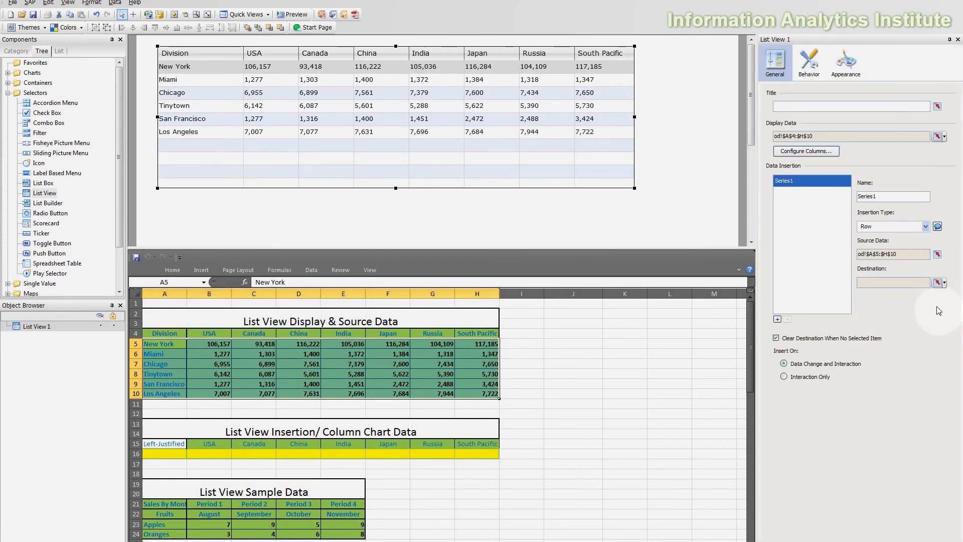
Set the list view's data insertion destination to the range A16:H16
click(936, 283)
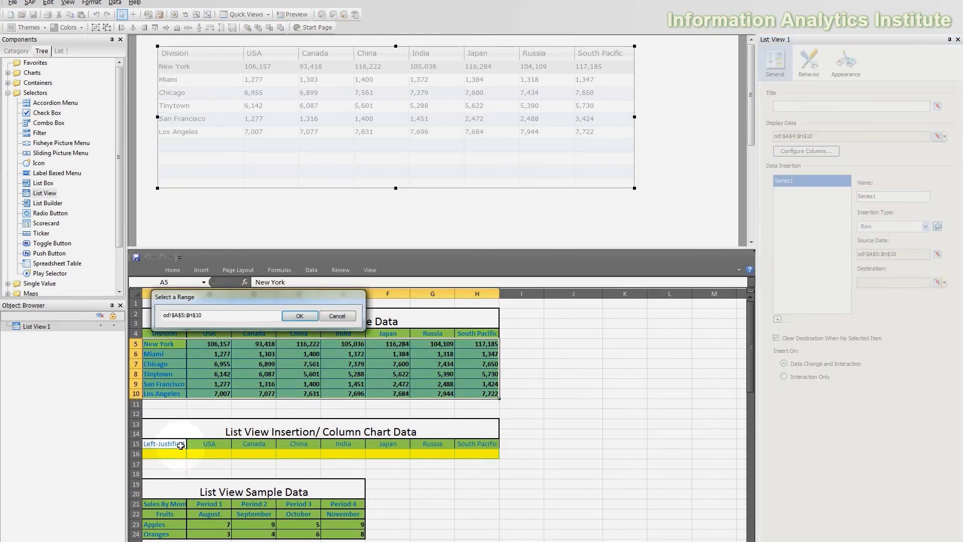
click(177, 454)
drag(177, 454, 488, 455)
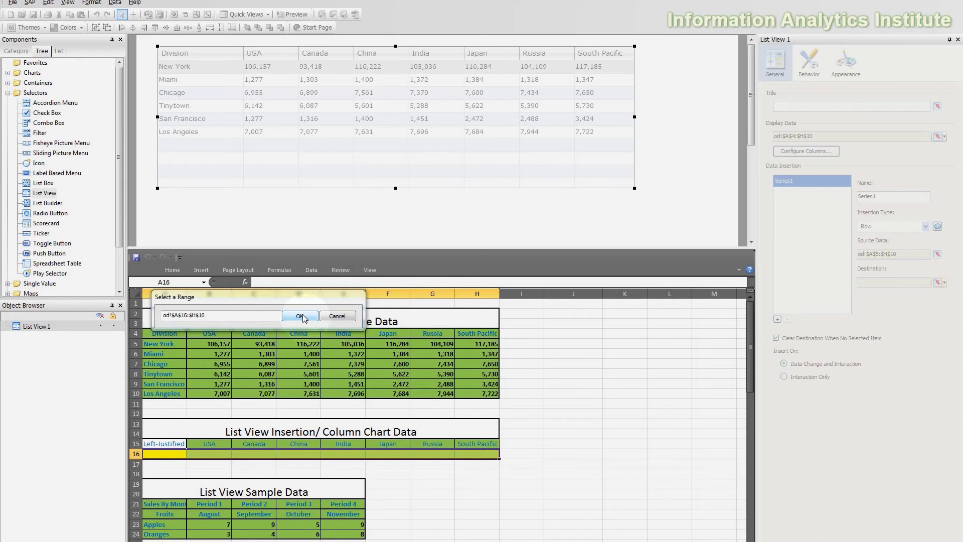
click(300, 317)
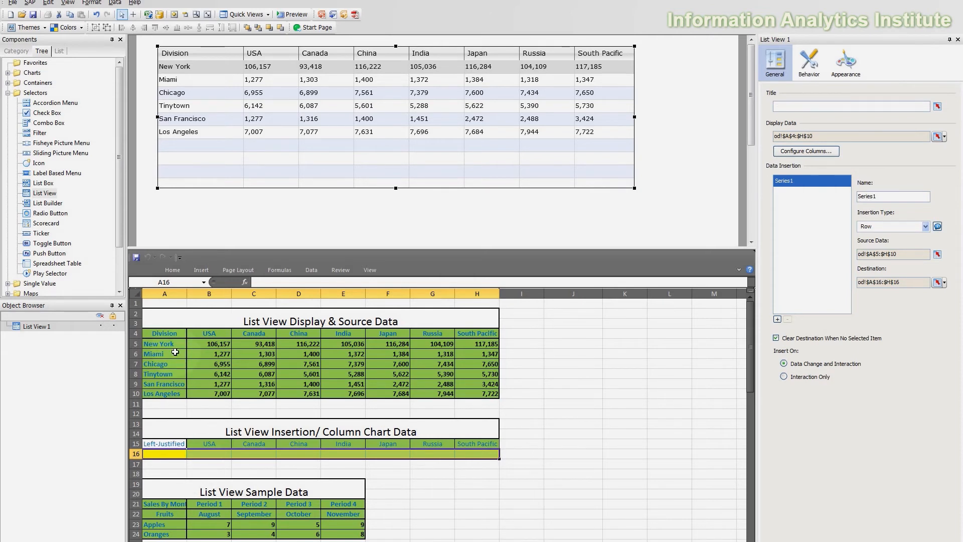
drag(161, 343, 486, 389)
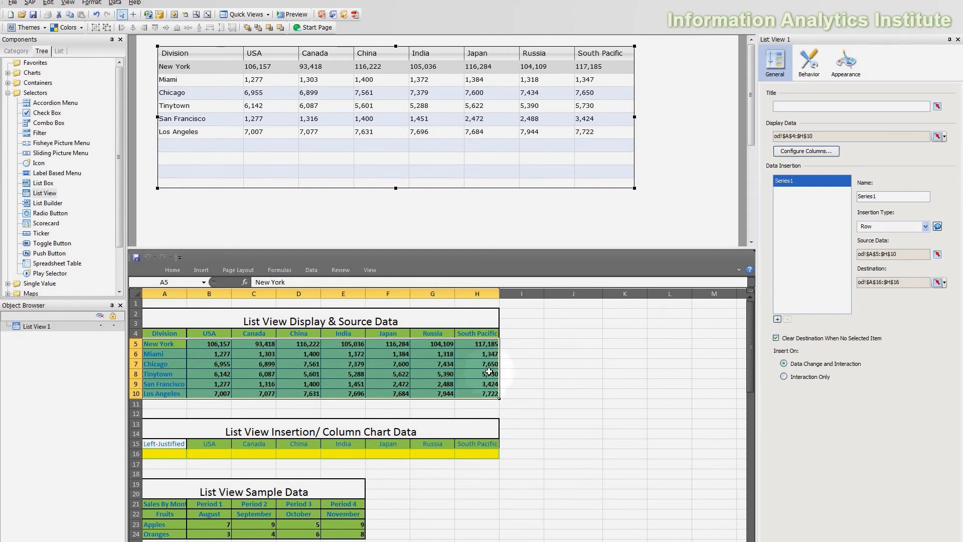
click(160, 444)
drag(162, 454, 474, 456)
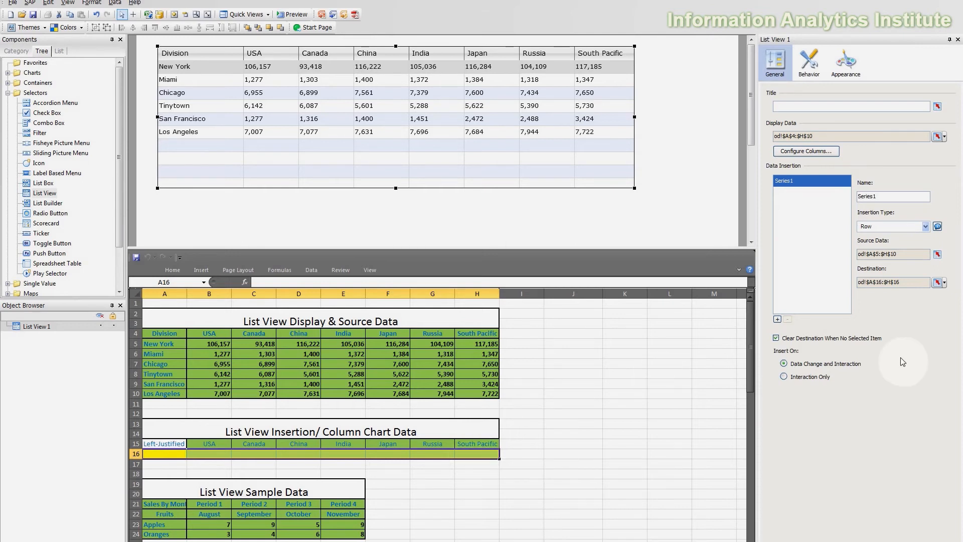
click(546, 360)
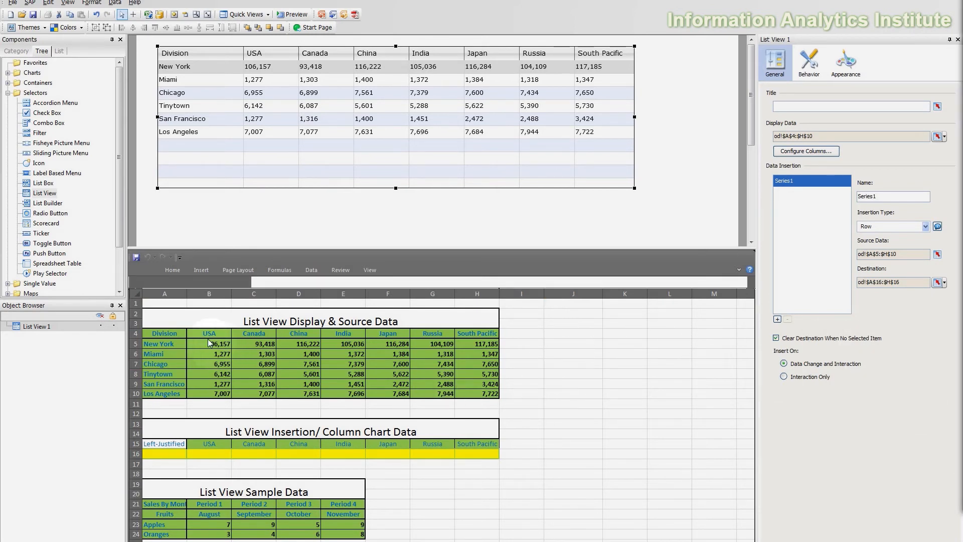
Copy the New York row A5:H5 and paste it as values only into row 16, starting at cell A16
drag(156, 342, 483, 345)
right_click(483, 345)
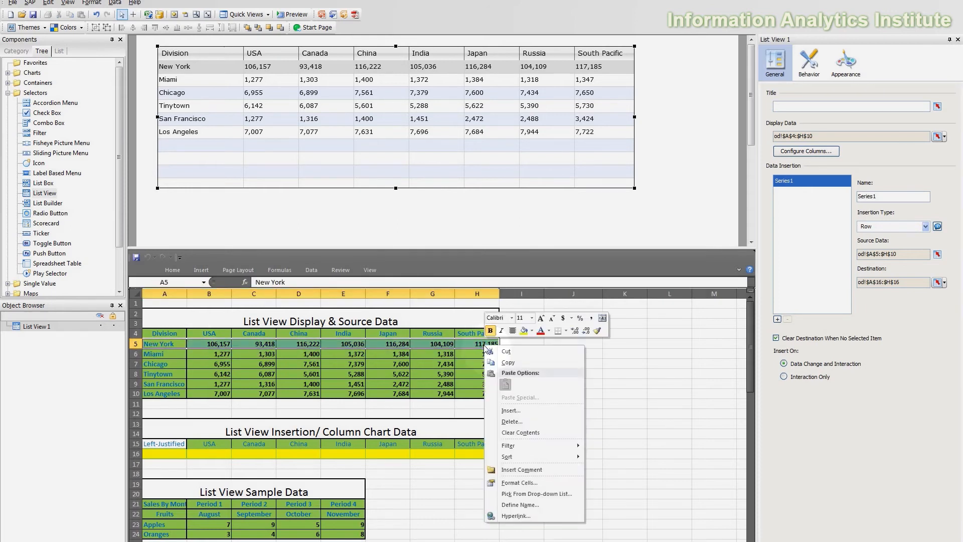
click(512, 365)
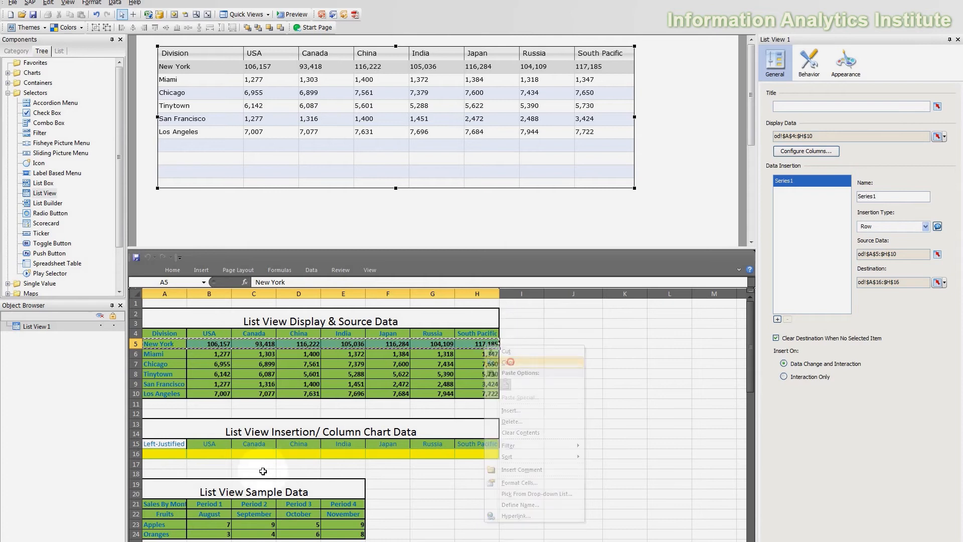
right_click(177, 453)
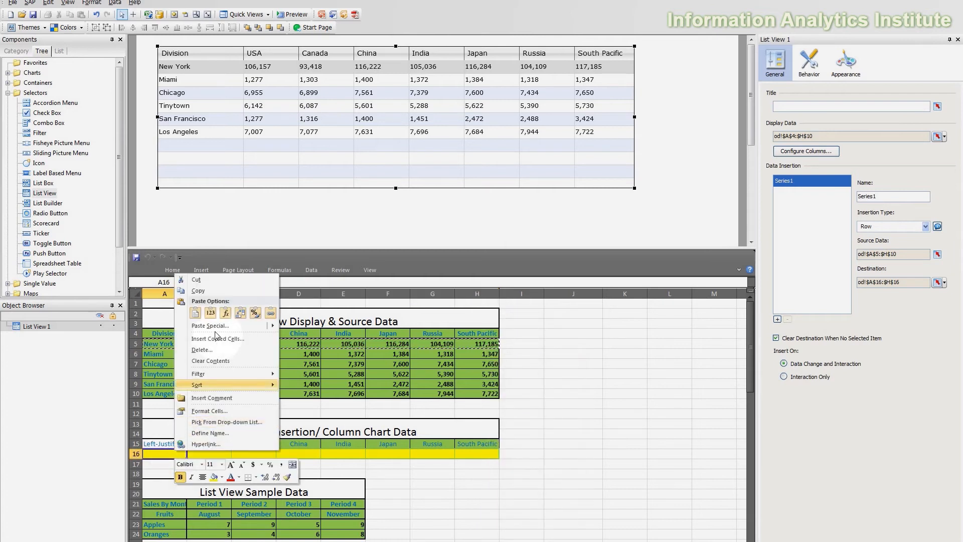
mouse_move(273, 331)
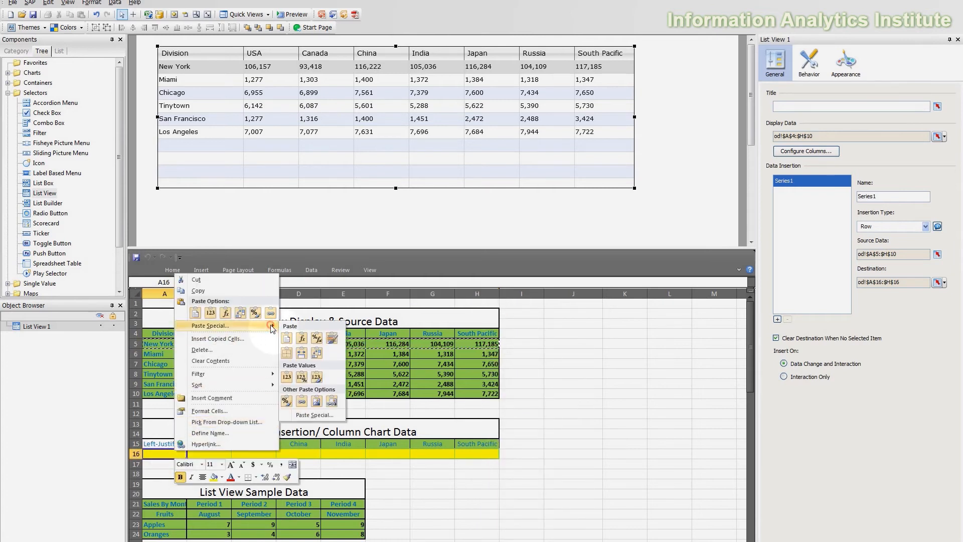
click(286, 377)
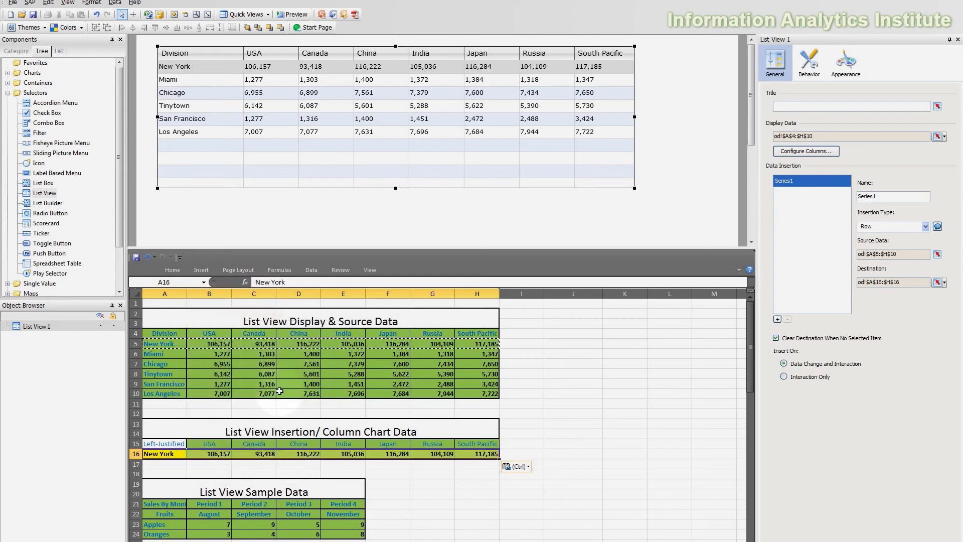
click(424, 466)
key(Escape)
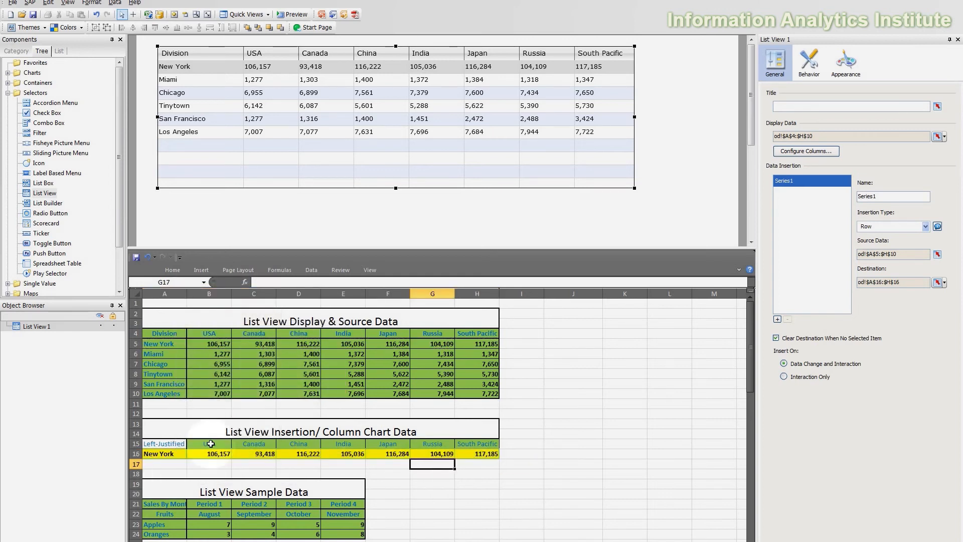
drag(158, 454, 494, 459)
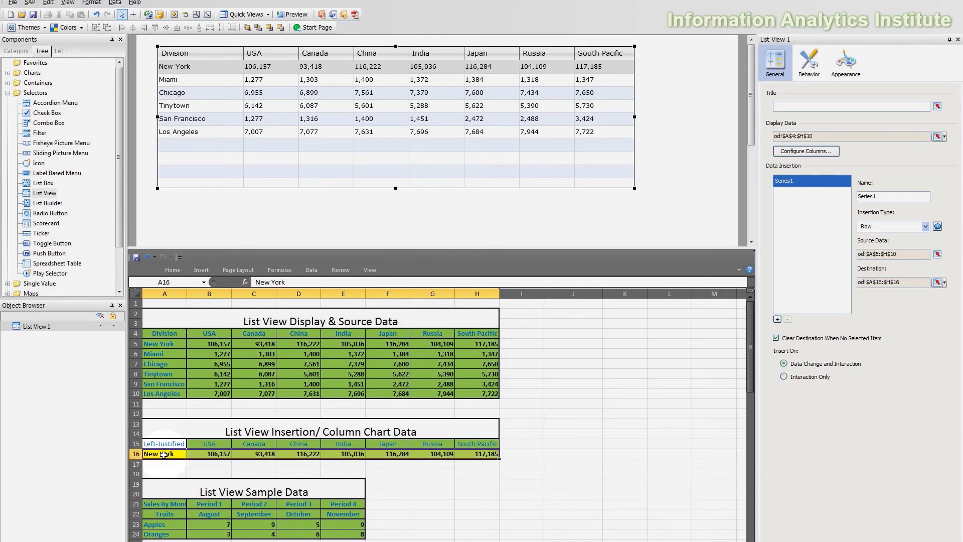
drag(164, 455, 472, 457)
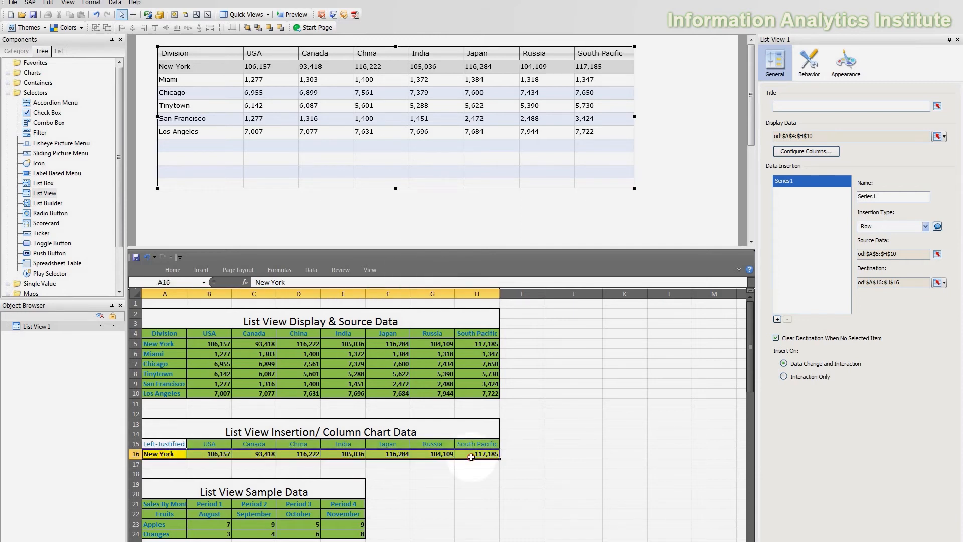
drag(164, 344, 479, 346)
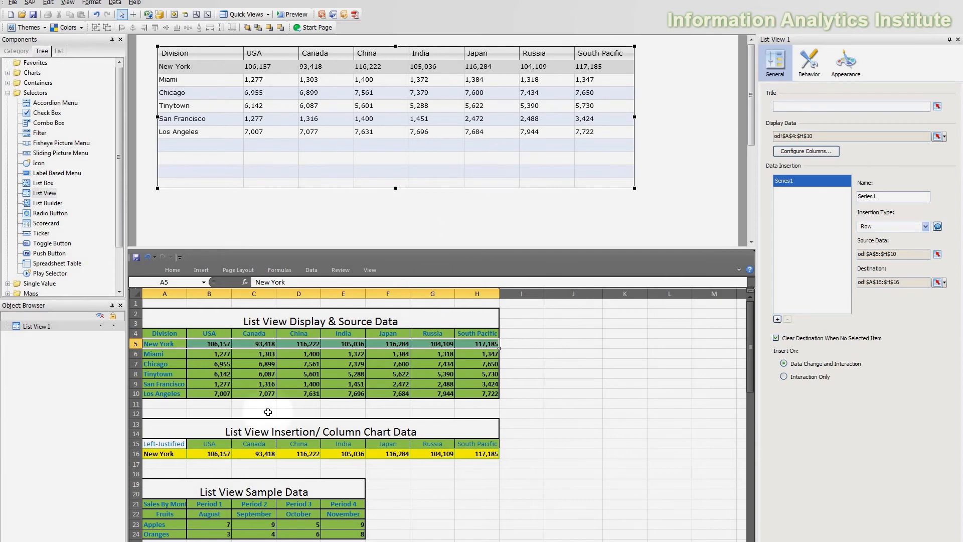
drag(163, 453, 477, 454)
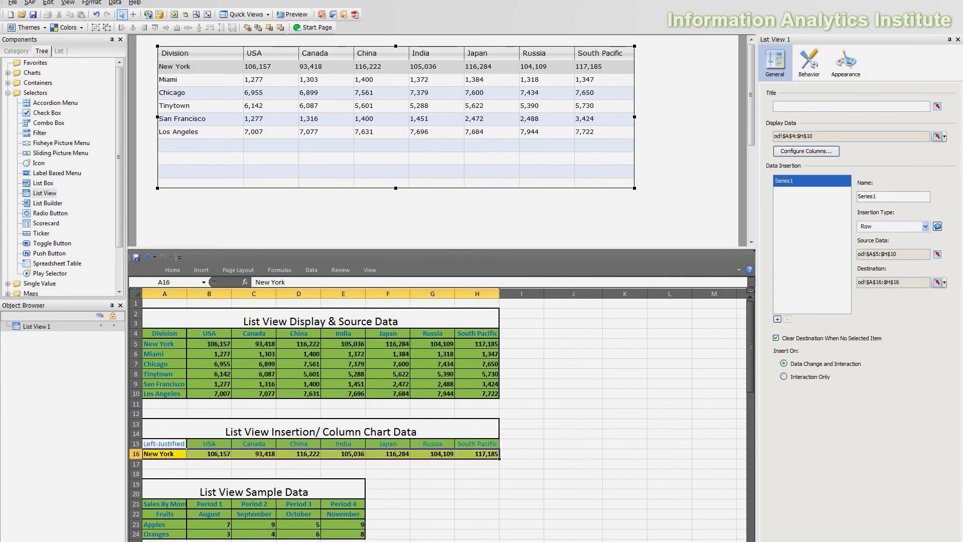
Turn off the list view's title text and format its header text as bold and left-aligned
click(837, 80)
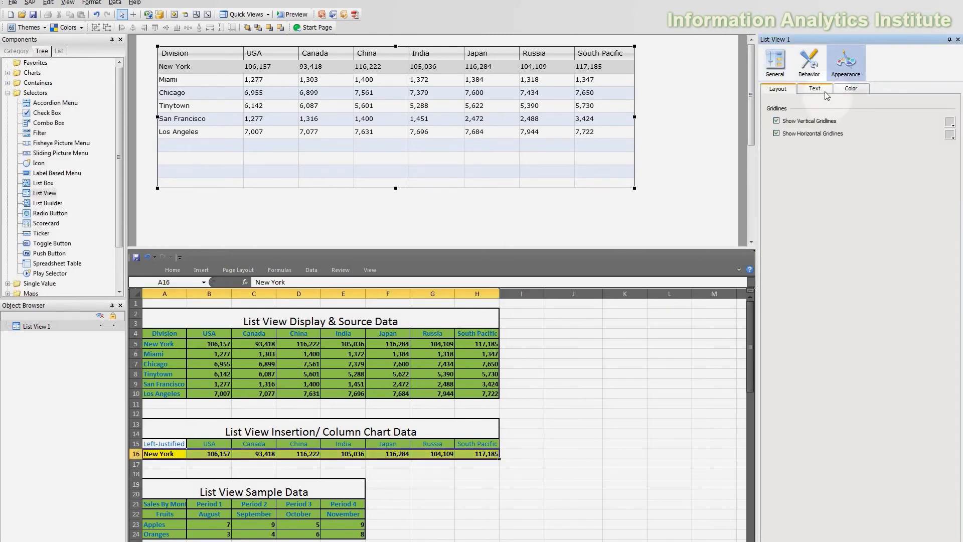
click(822, 89)
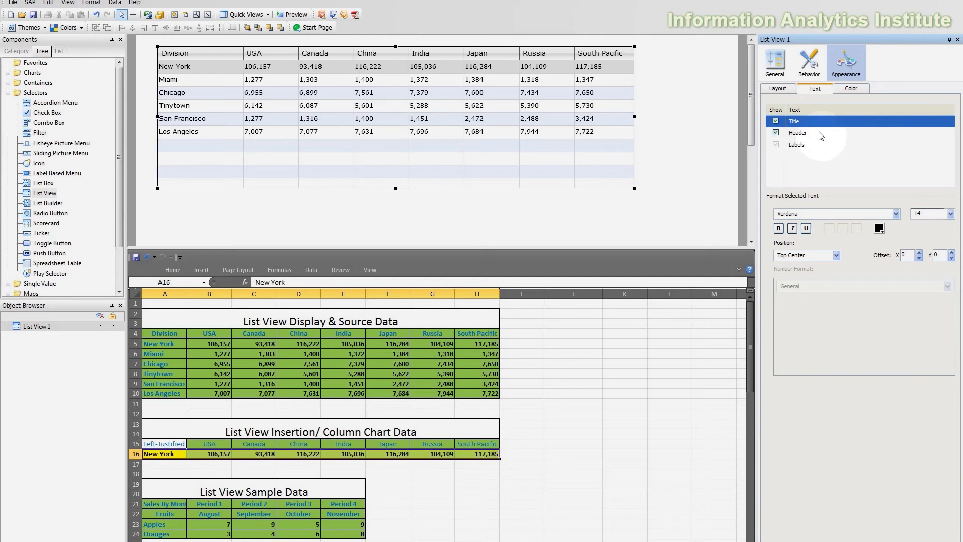
click(777, 122)
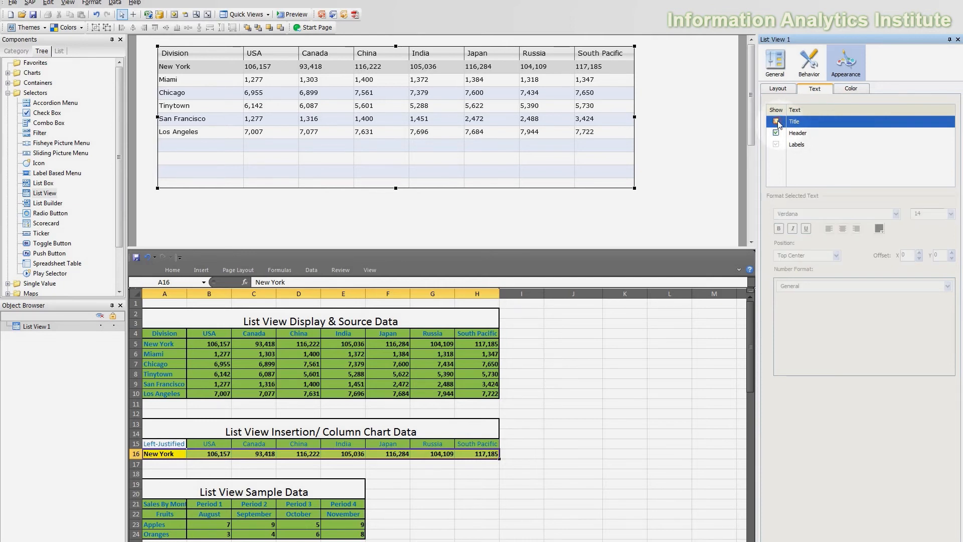
click(806, 135)
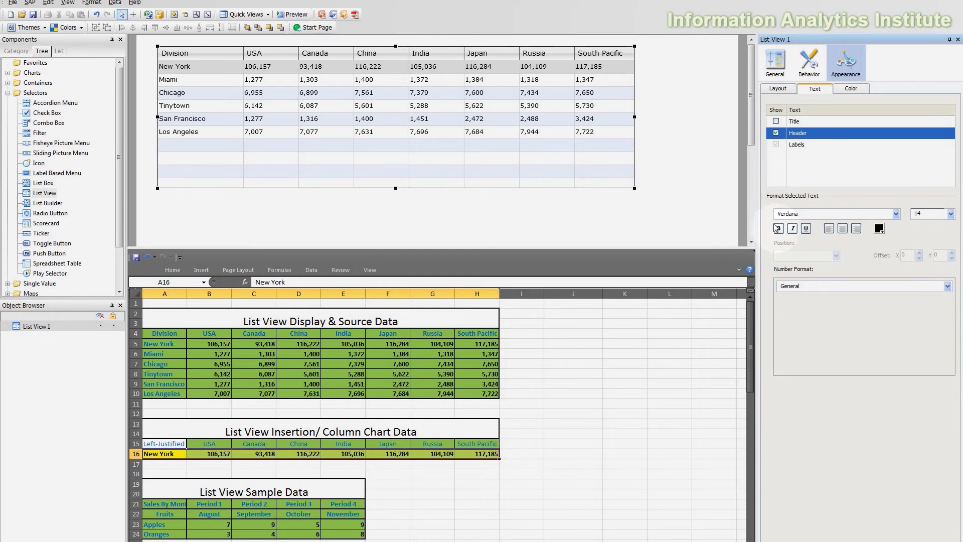
click(778, 228)
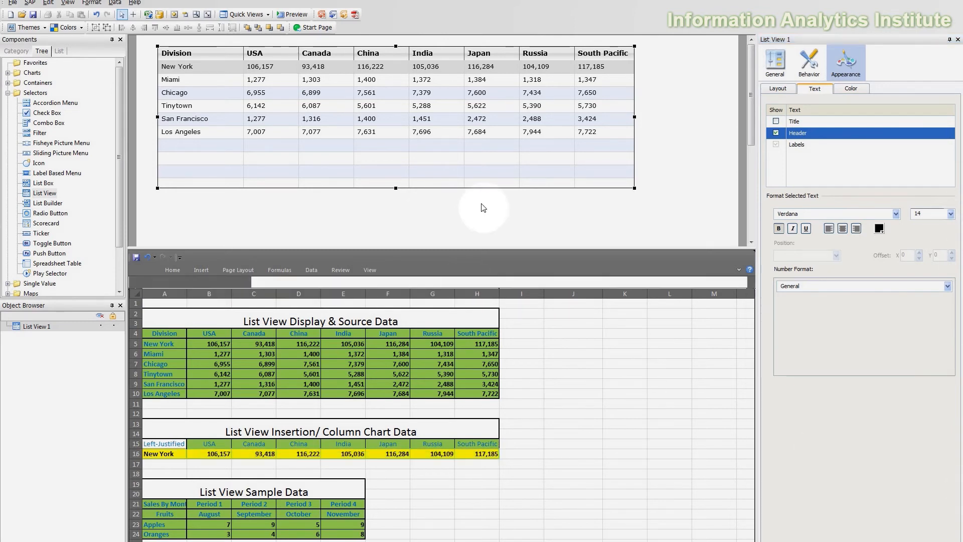
click(329, 87)
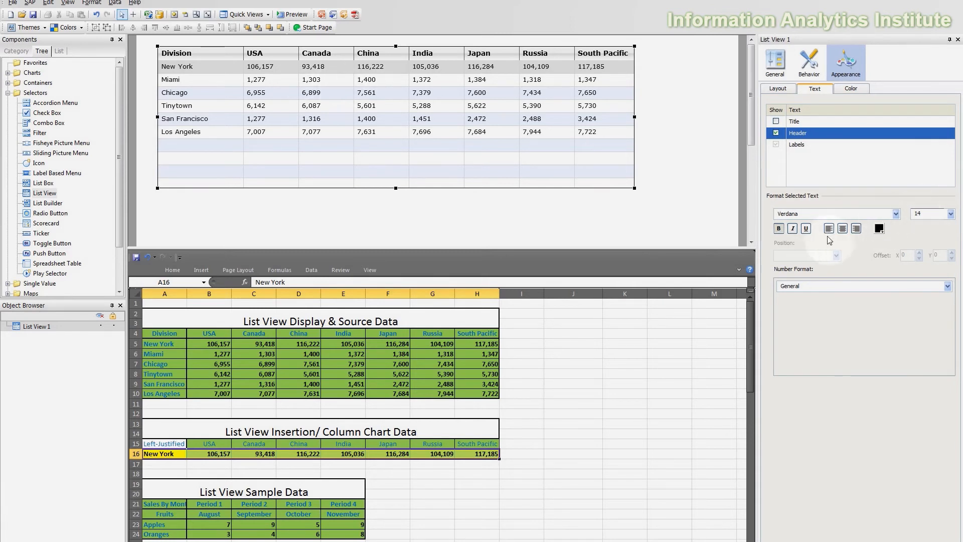
click(857, 229)
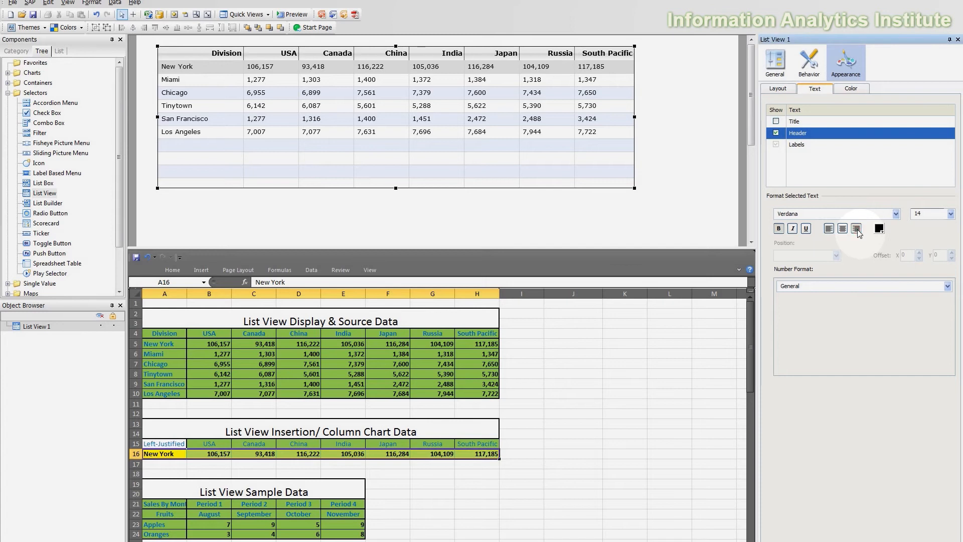
click(829, 228)
Right-align the list view's label text
click(810, 139)
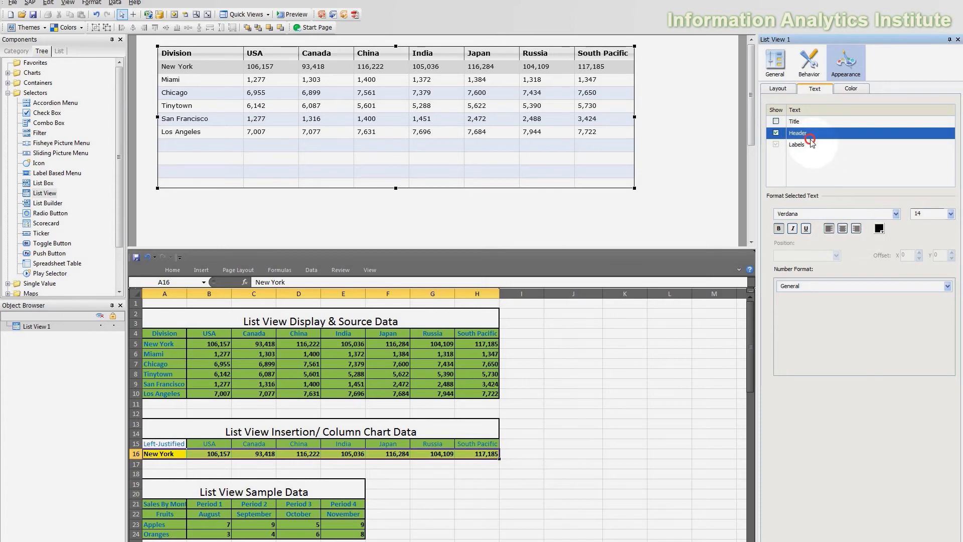
click(812, 144)
click(857, 228)
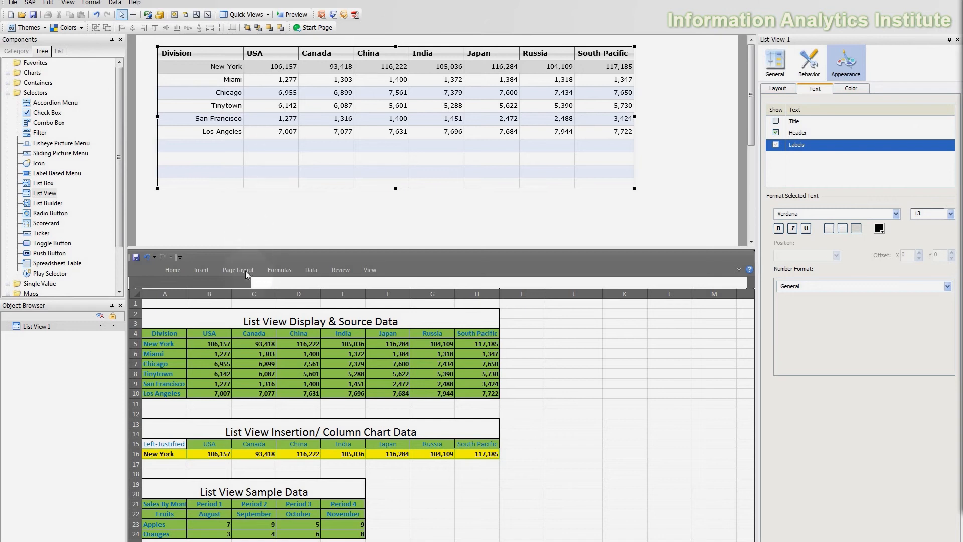
Replace the division name in cell A5 with New York followed by a long run of spaces and a final period
click(180, 342)
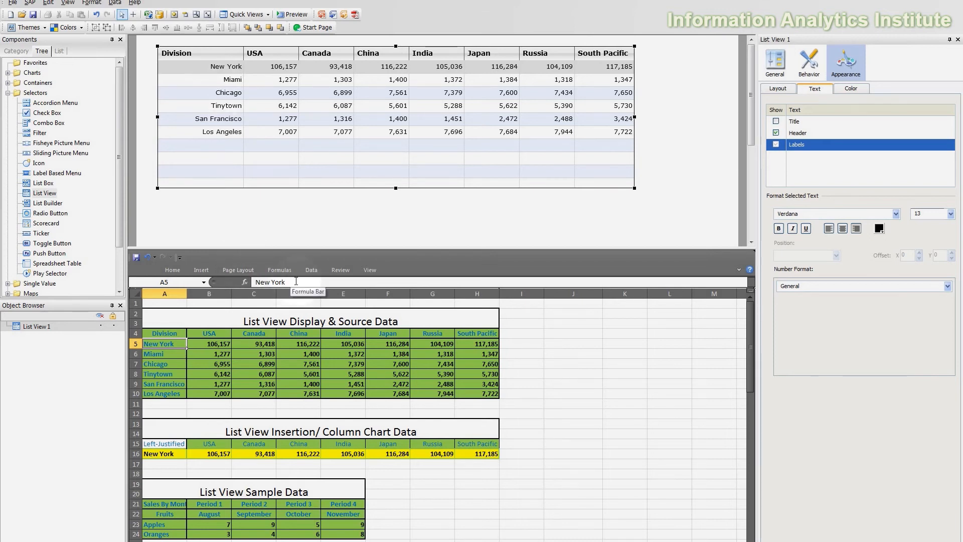
drag(296, 282, 255, 282)
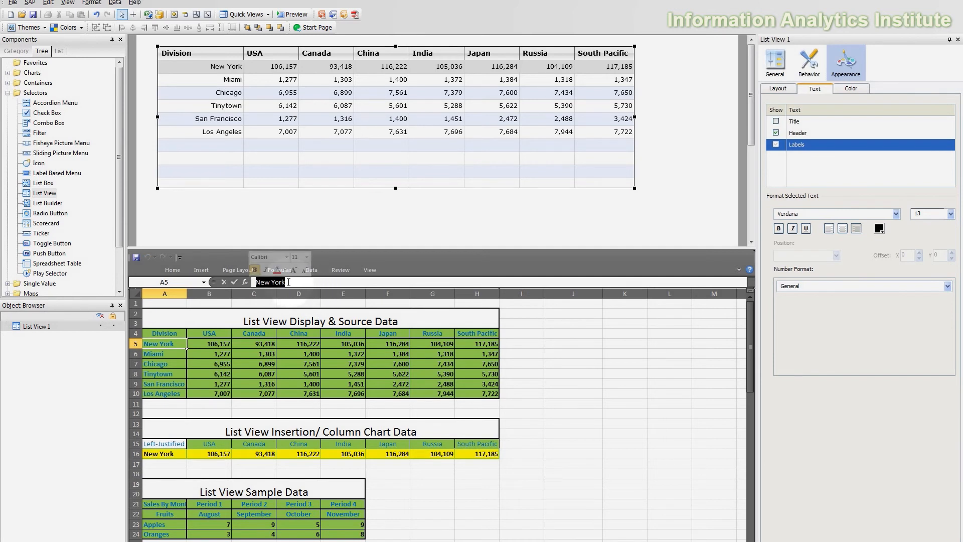
key(ctrl+v)
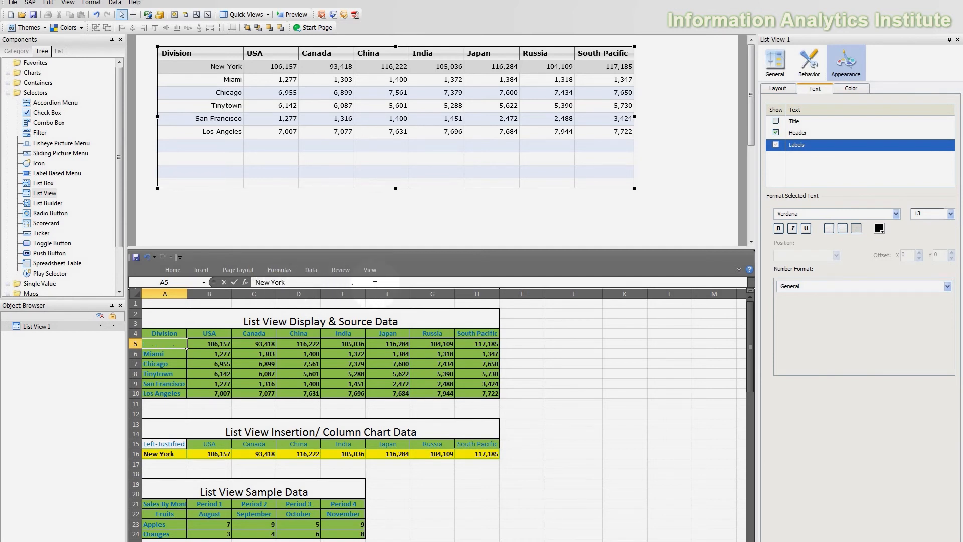
click(352, 285)
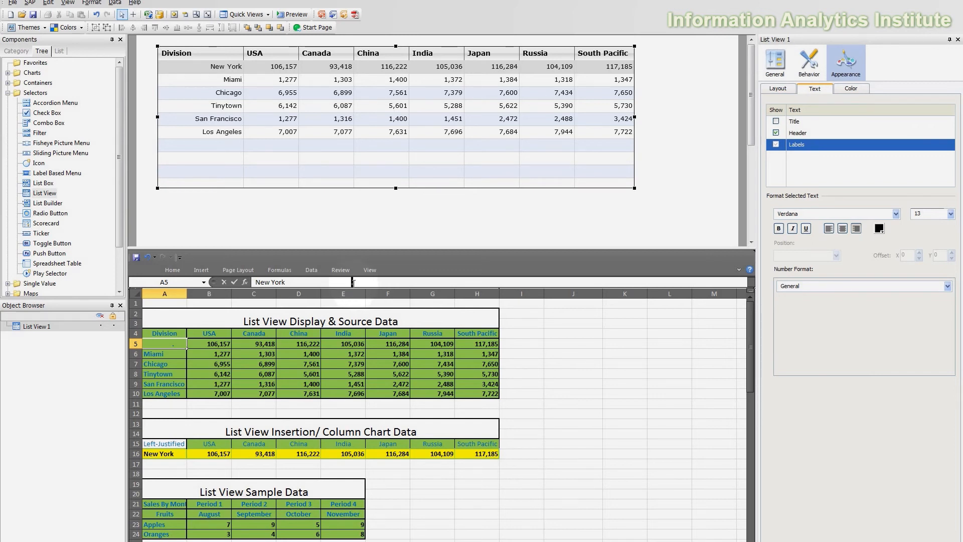
key(Return)
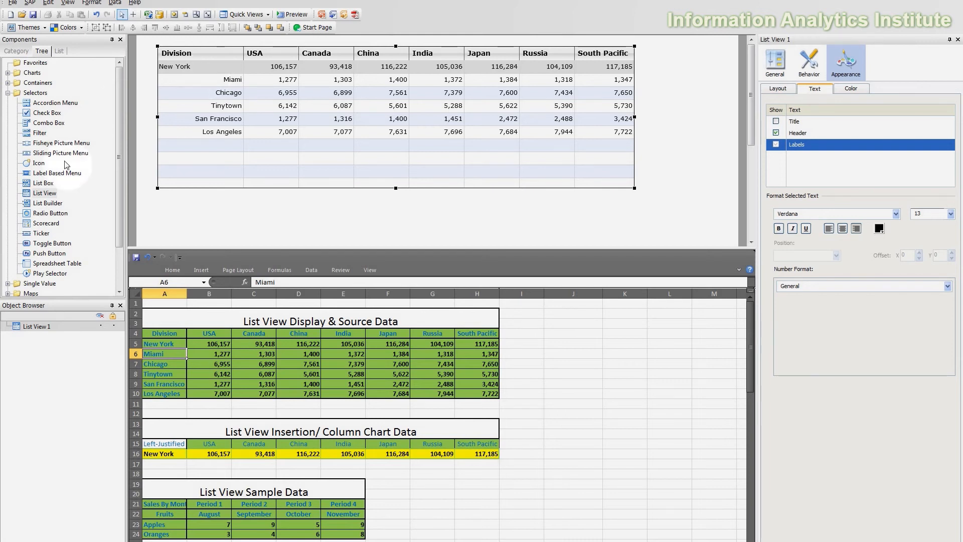
Set the list view's label text size to 14 and its number format to Currency with 0 decimal places
click(951, 215)
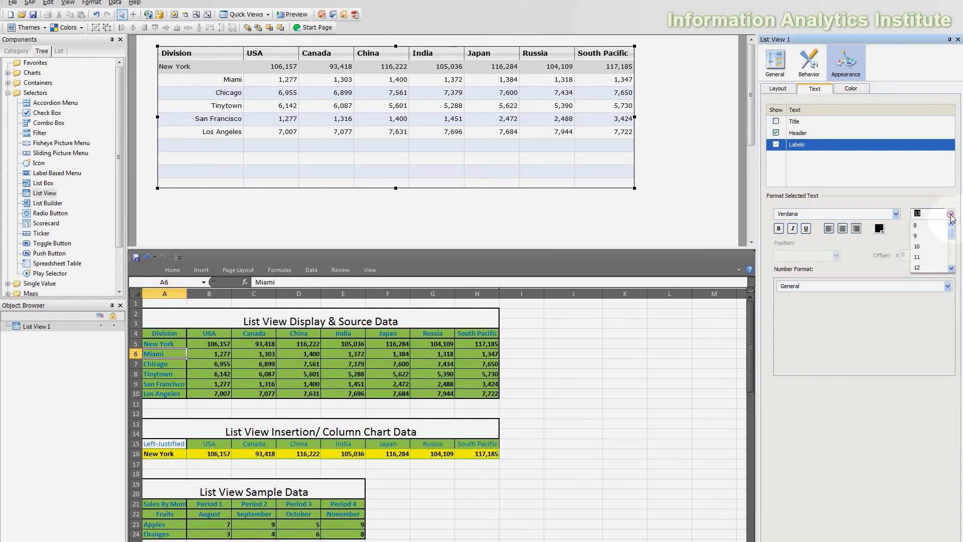
click(929, 257)
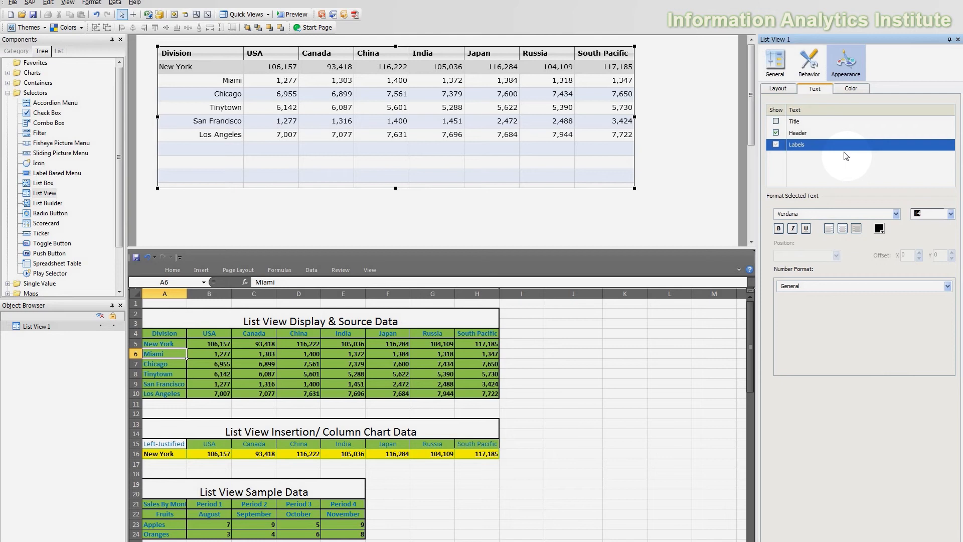
click(947, 286)
click(889, 318)
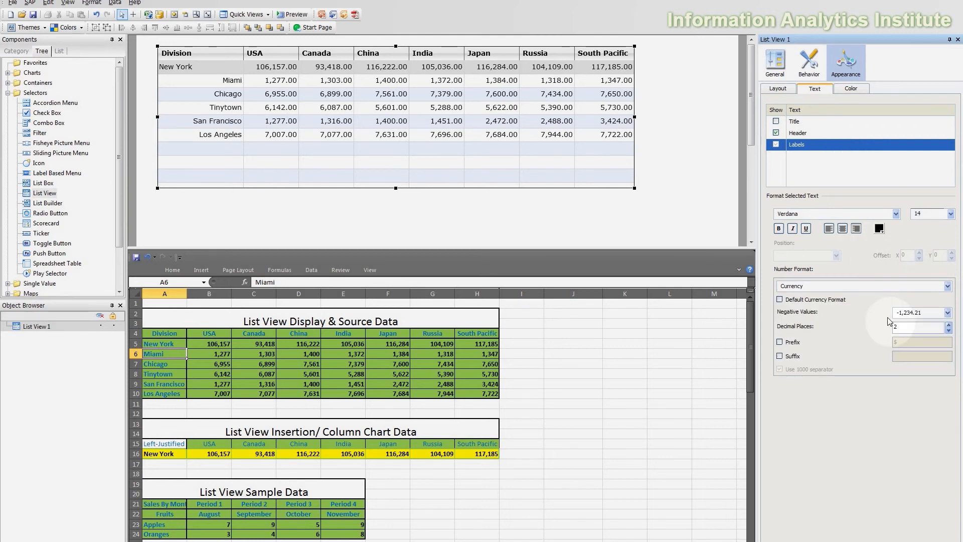
click(949, 332)
click(949, 332)
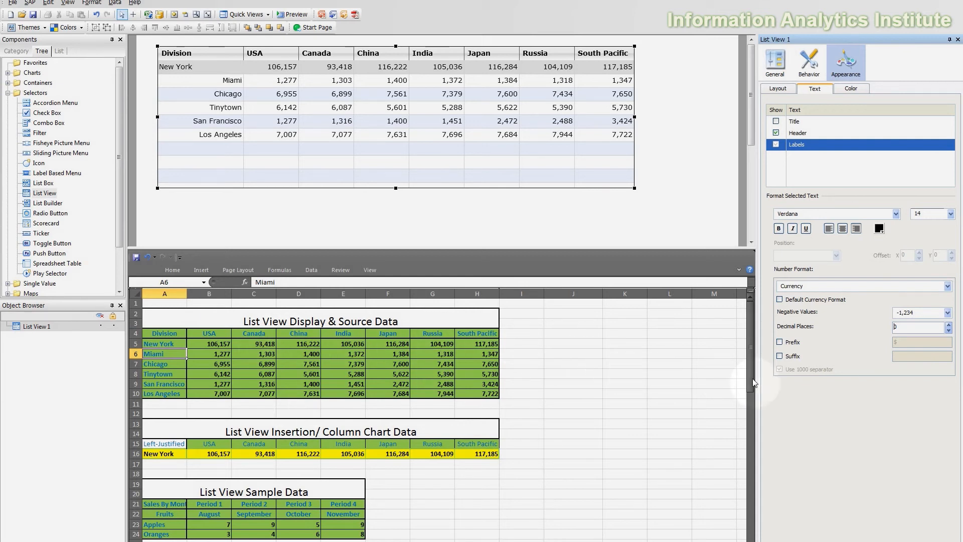
click(793, 356)
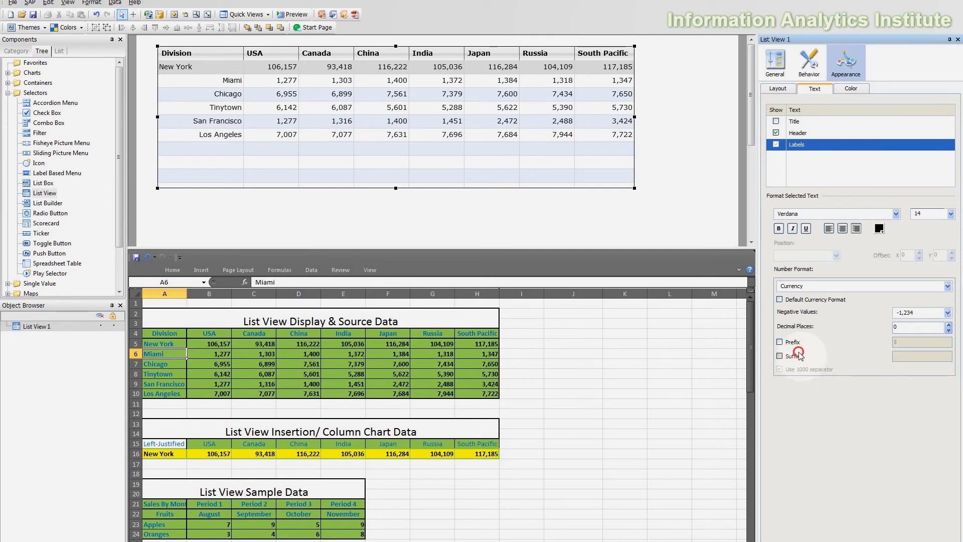
Add the suffix K to the number format of the list view's labels
click(910, 356)
text(K)
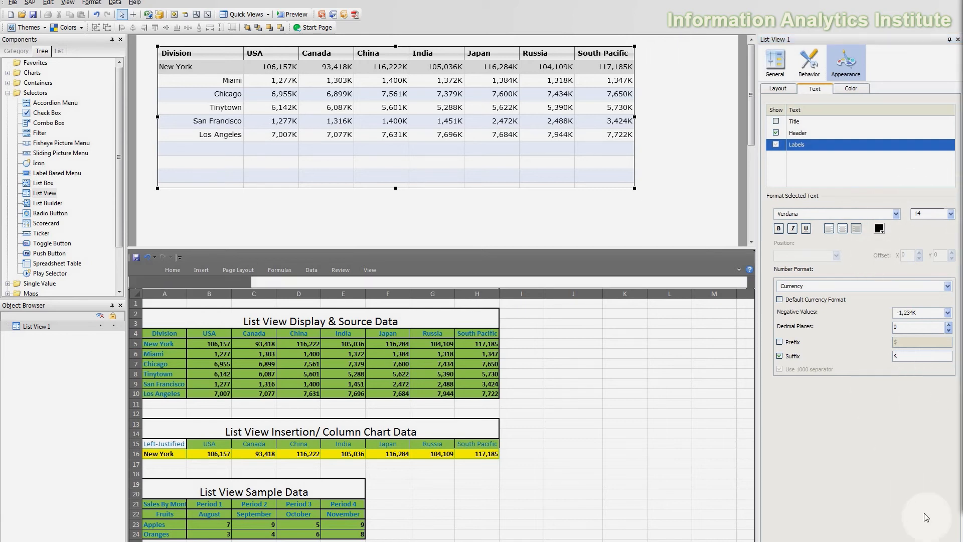
click(682, 184)
Preview the dashboard and test row selection by selecting the different division rows of the list view
click(304, 15)
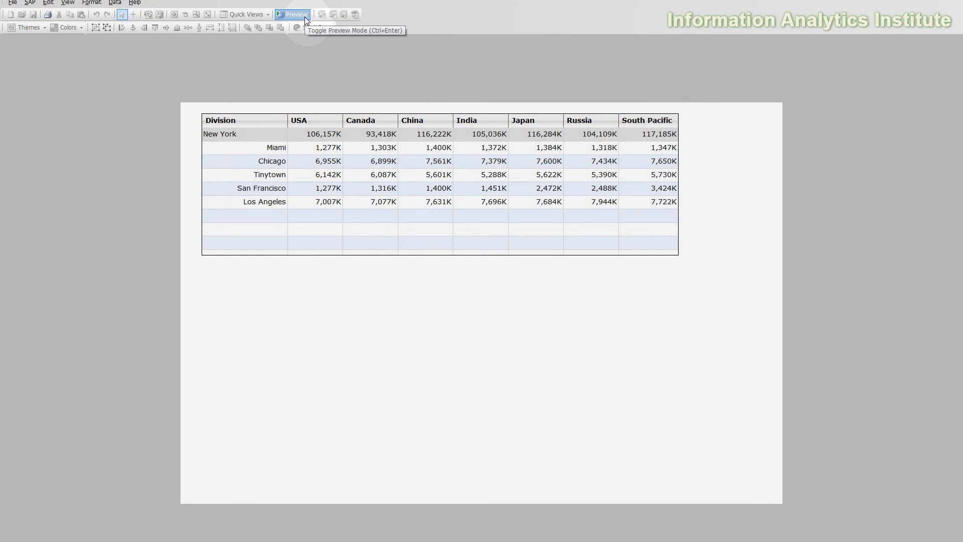
click(339, 139)
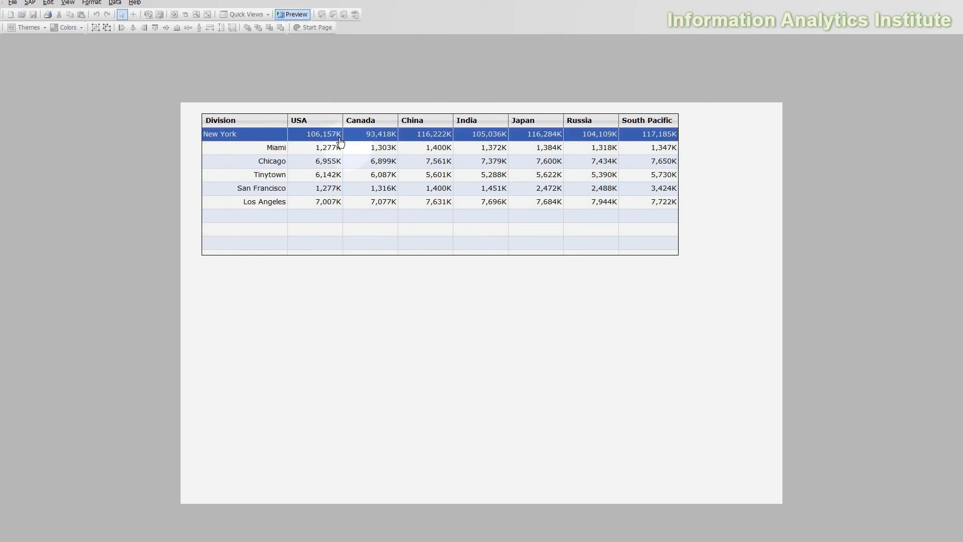
click(341, 148)
click(348, 161)
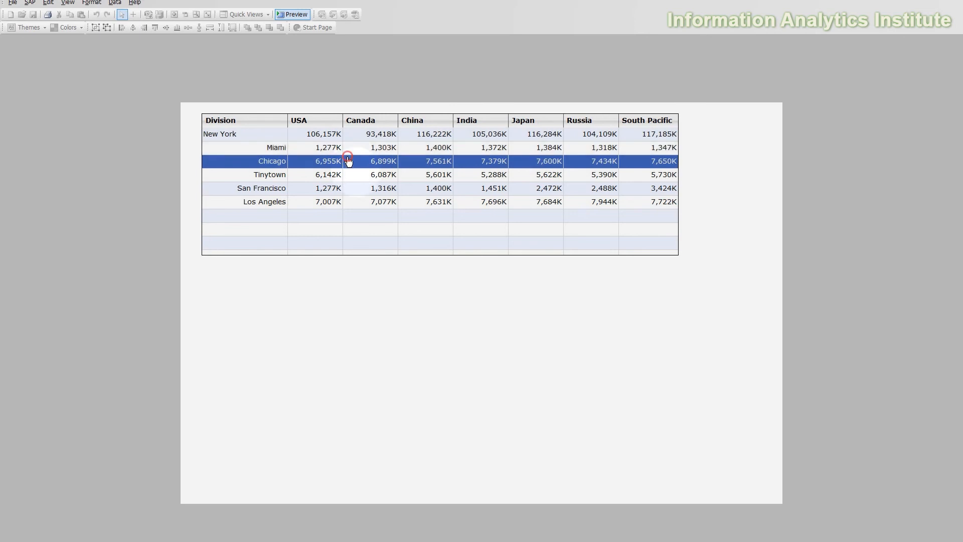
click(350, 174)
click(354, 188)
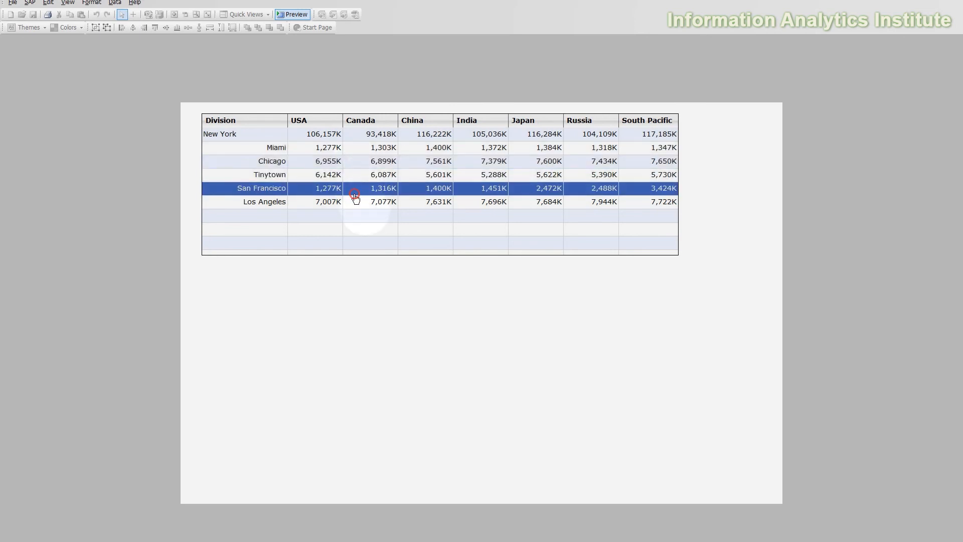
click(358, 205)
click(373, 161)
click(371, 148)
click(371, 134)
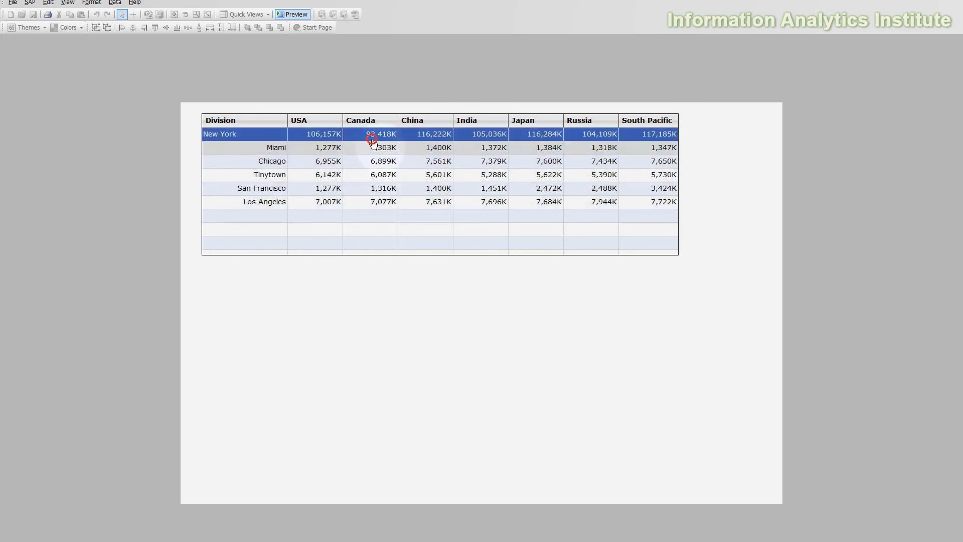
click(370, 147)
click(370, 160)
click(367, 175)
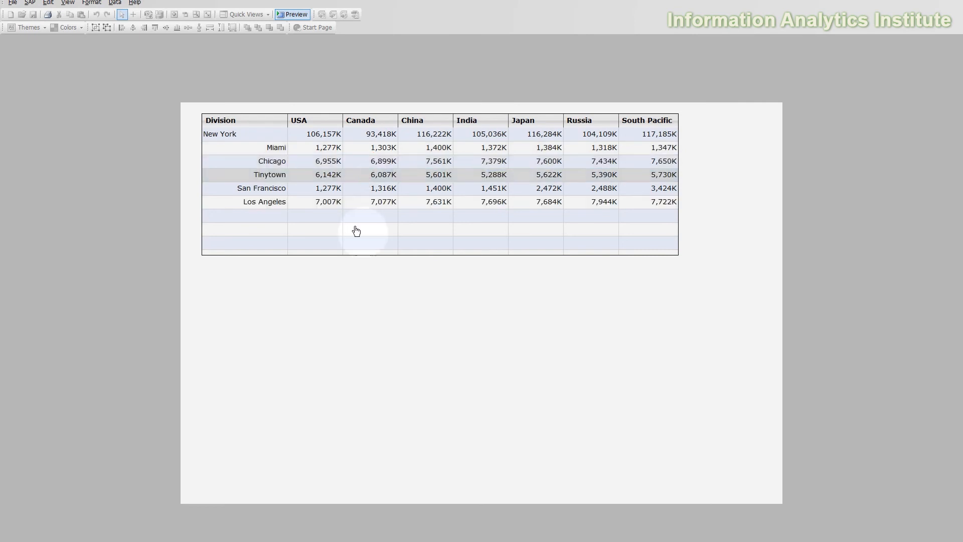
click(363, 202)
Test header sorting in the preview by sorting the list view on the Canada and China columns
click(394, 123)
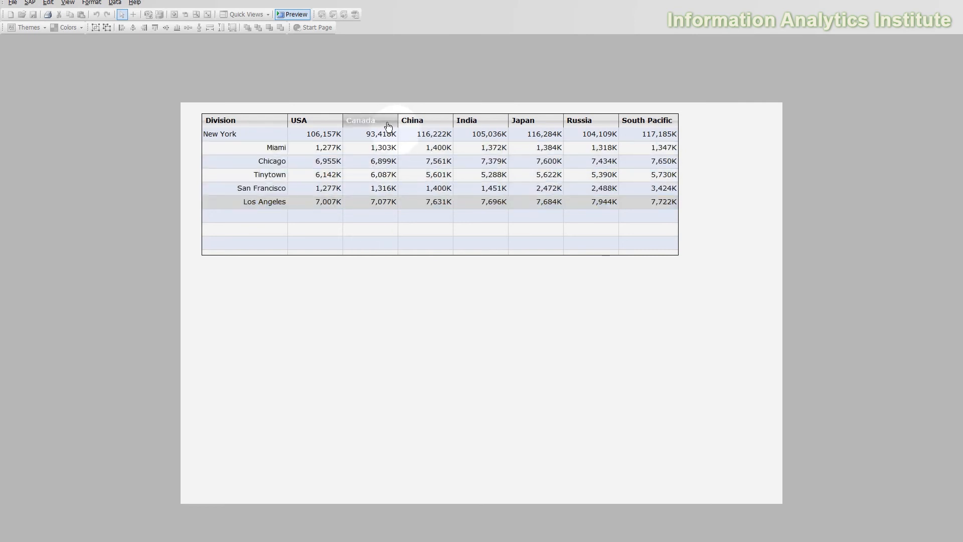
click(416, 125)
click(392, 124)
click(392, 124)
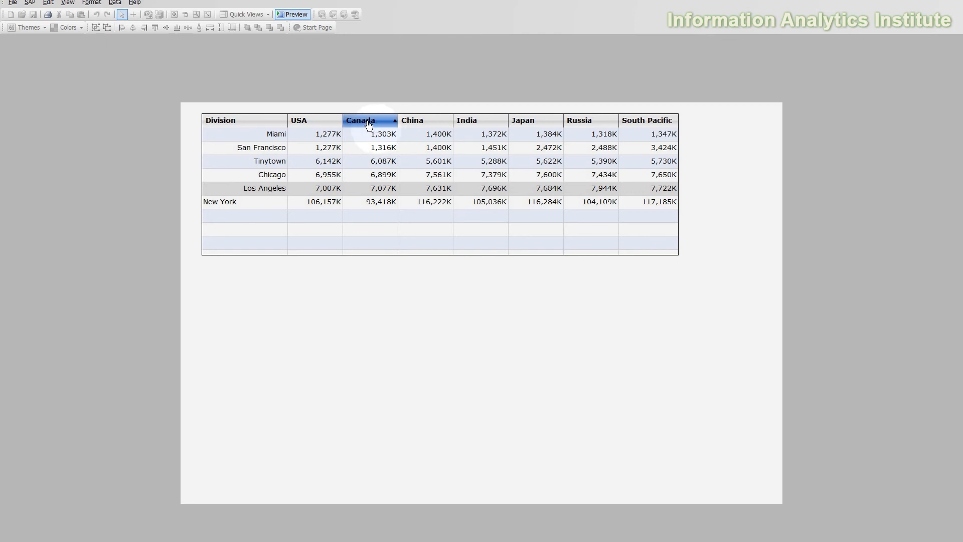
click(369, 126)
click(369, 124)
click(370, 125)
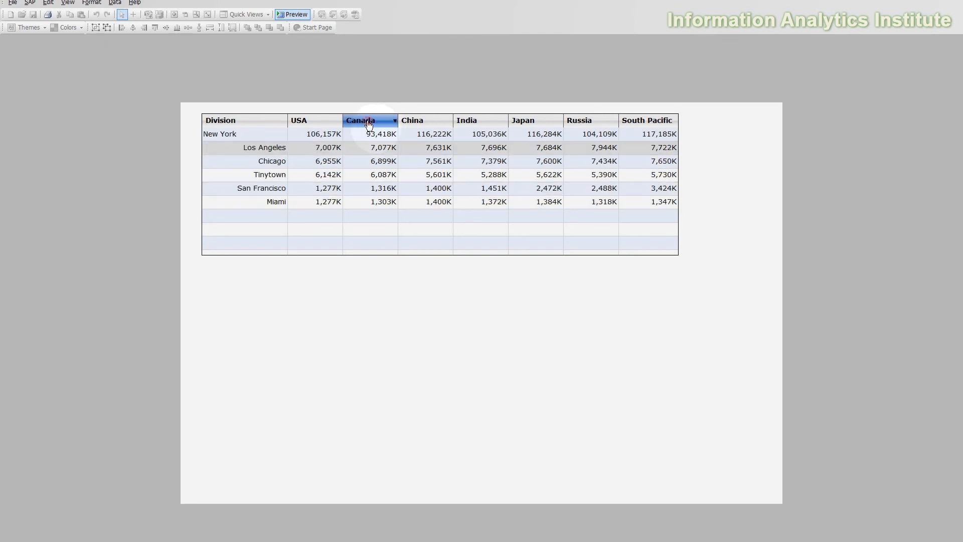
click(369, 125)
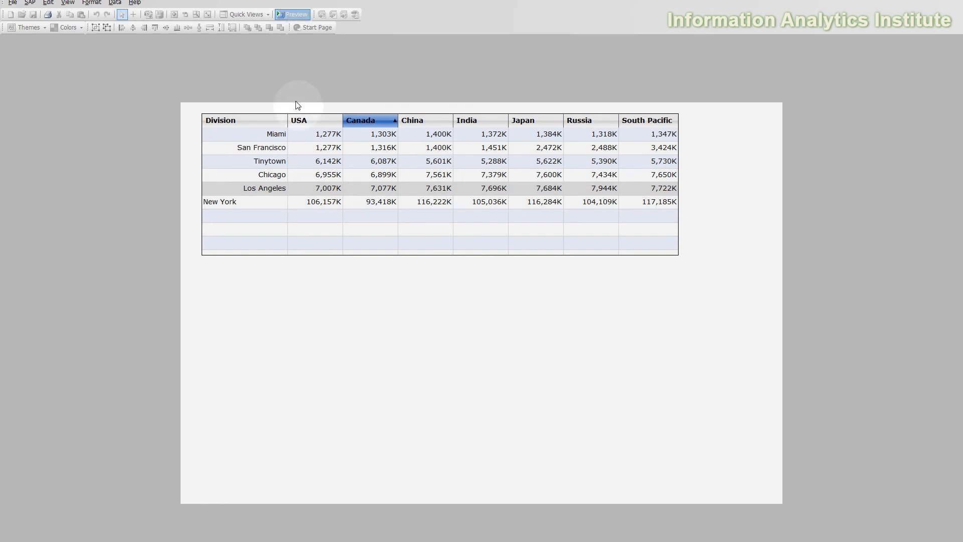
click(319, 180)
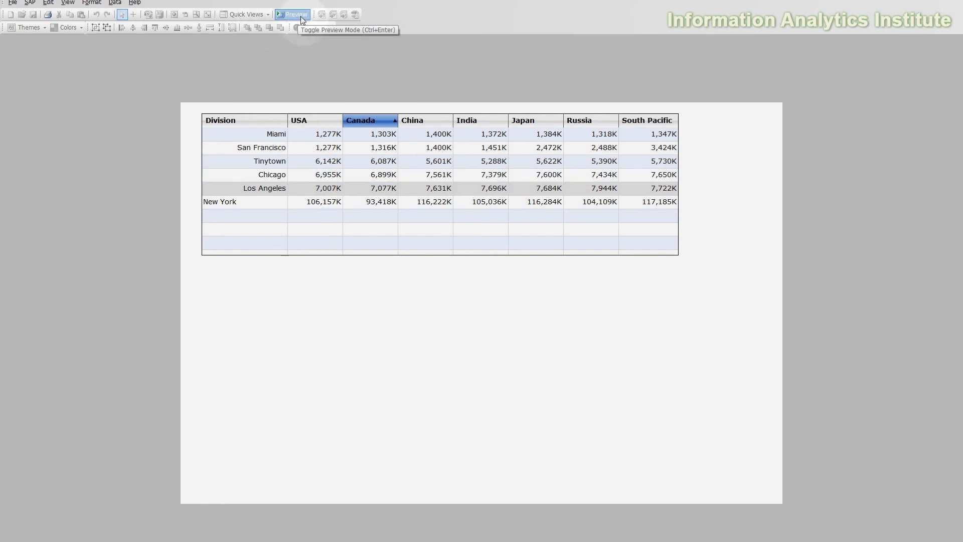
click(421, 122)
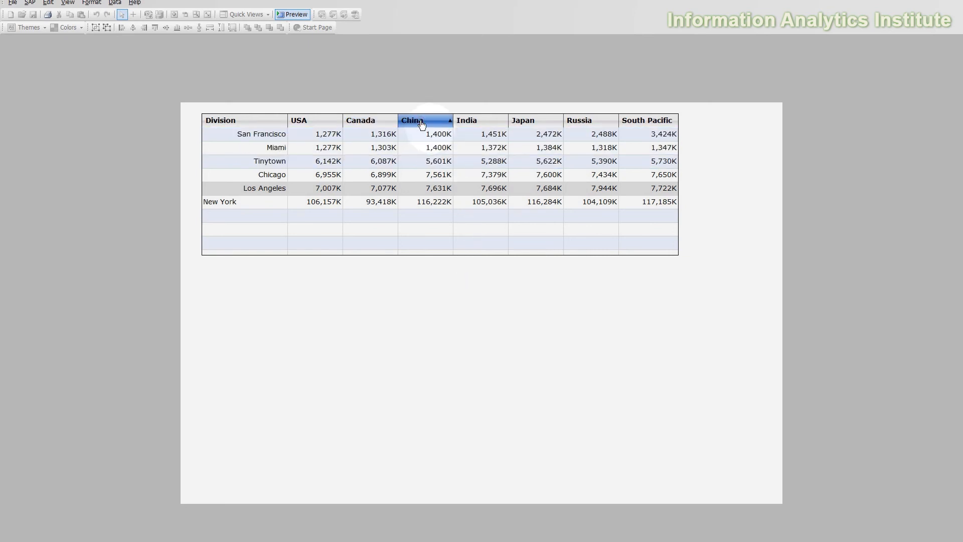
click(424, 123)
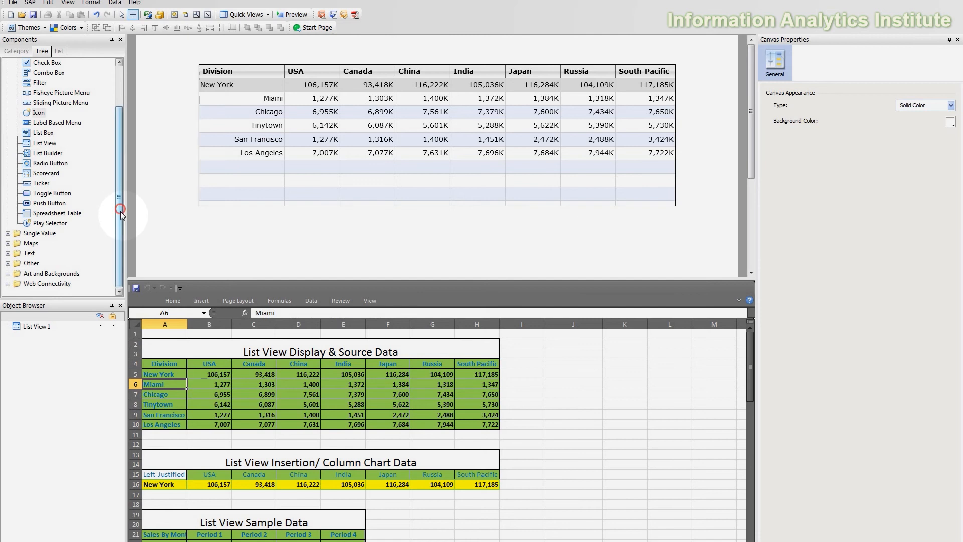
Add a Background2 component to the canvas directly below the list view
click(7, 274)
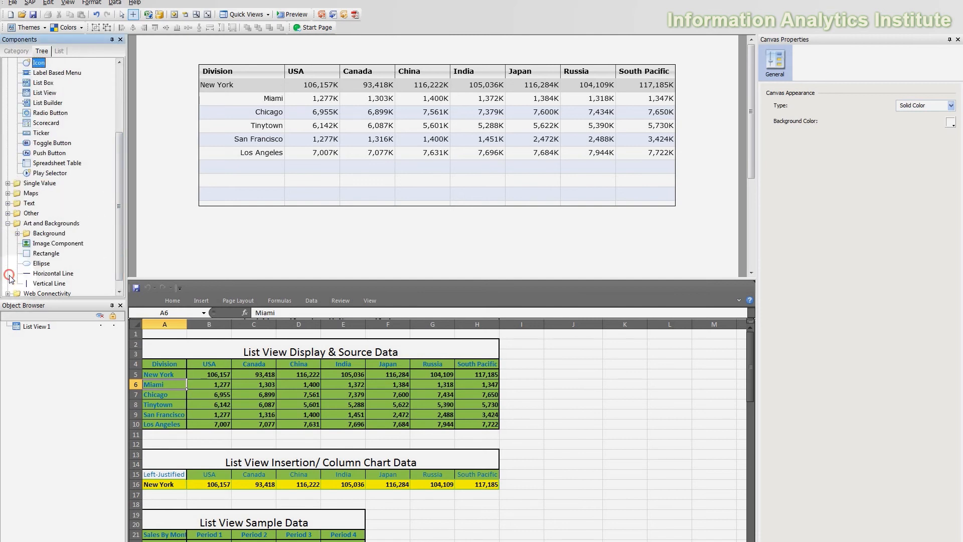
click(17, 234)
drag(60, 254, 200, 210)
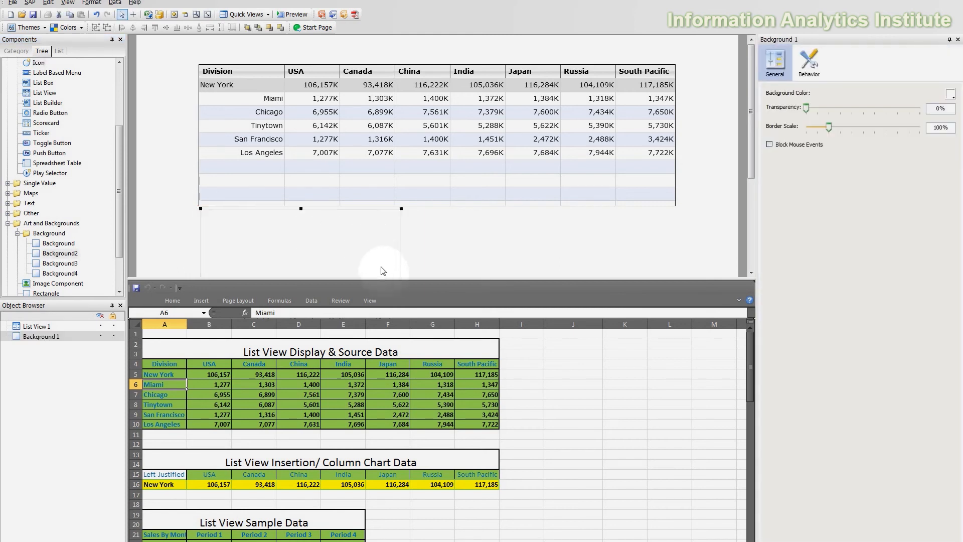
Move and resize the background so that it exactly covers the list view's header row
drag(383, 277, 383, 488)
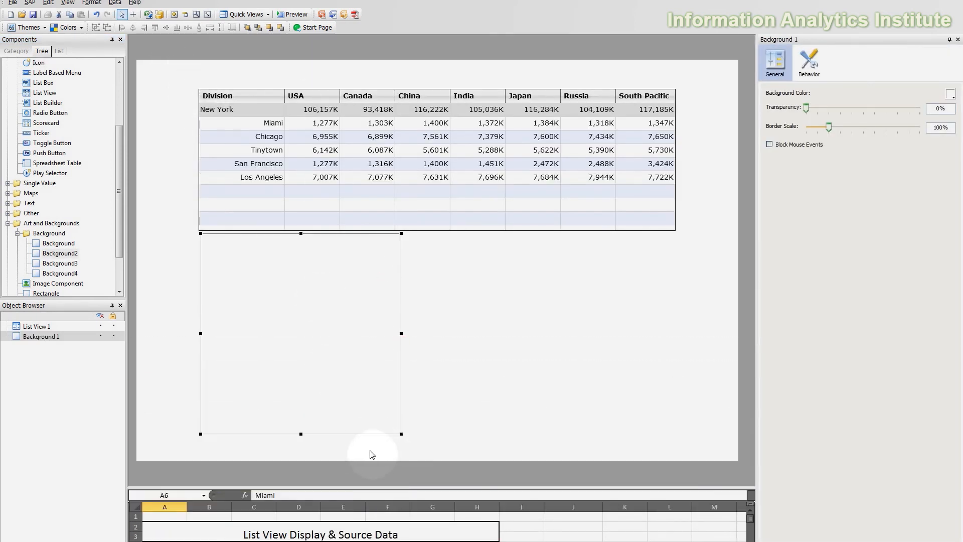
drag(303, 435, 301, 132)
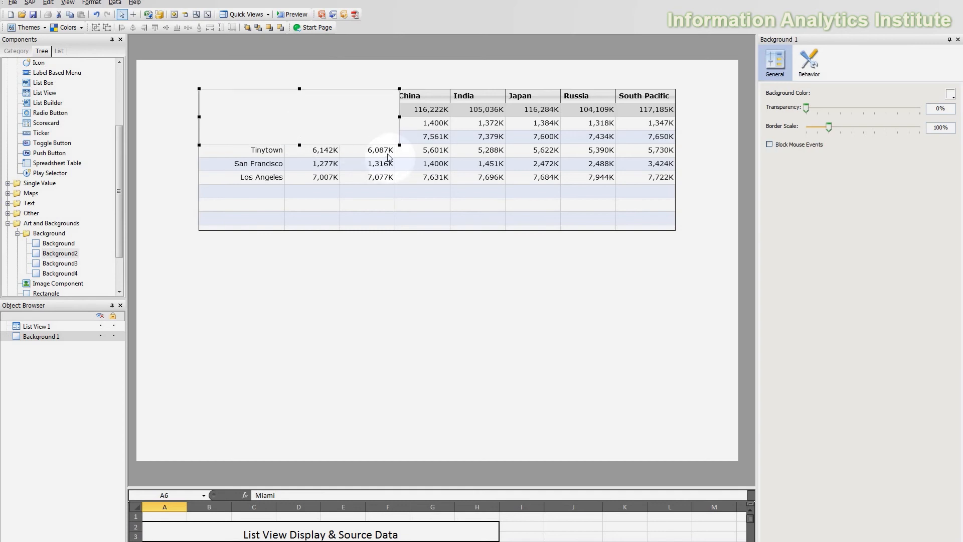
drag(400, 145, 676, 104)
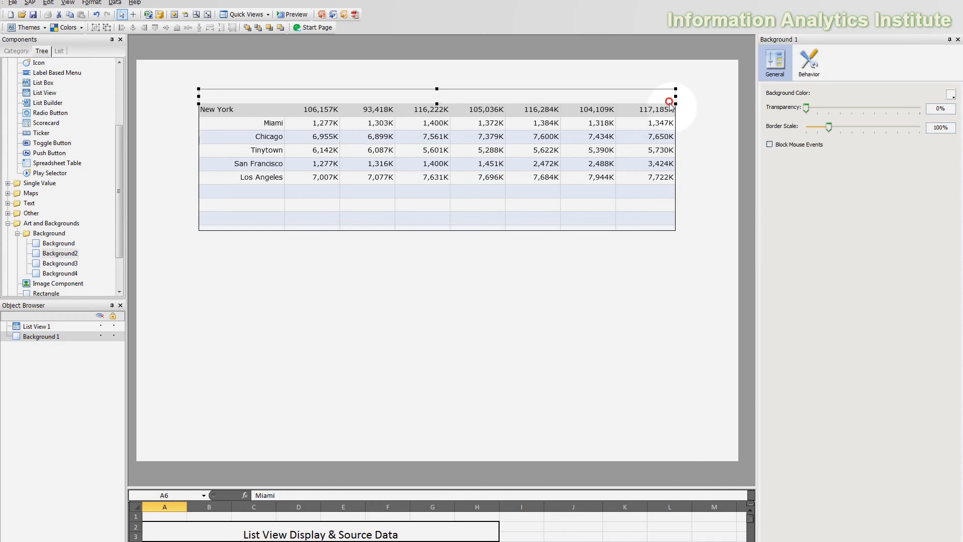
click(655, 310)
click(568, 105)
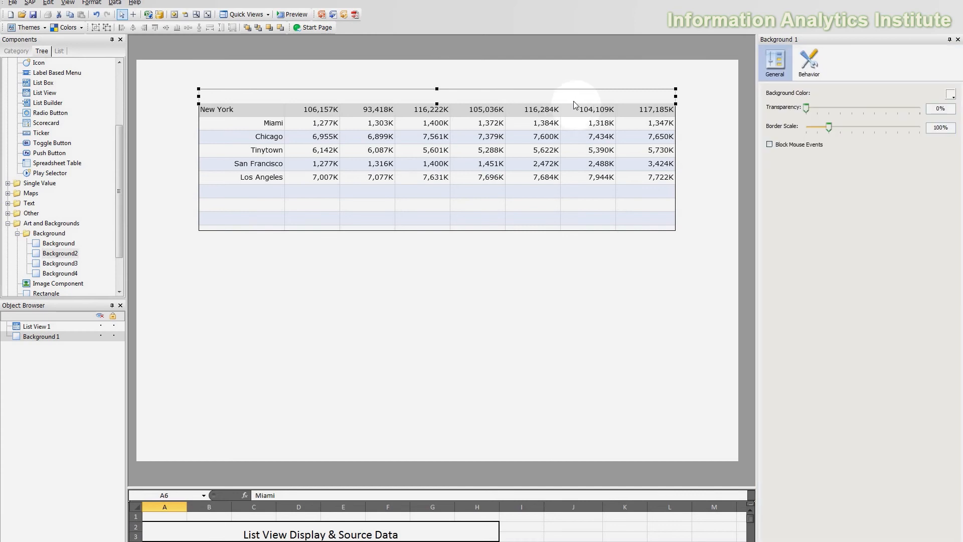
Set the background's transparency to 100% and make it block mouse events
drag(807, 108, 816, 108)
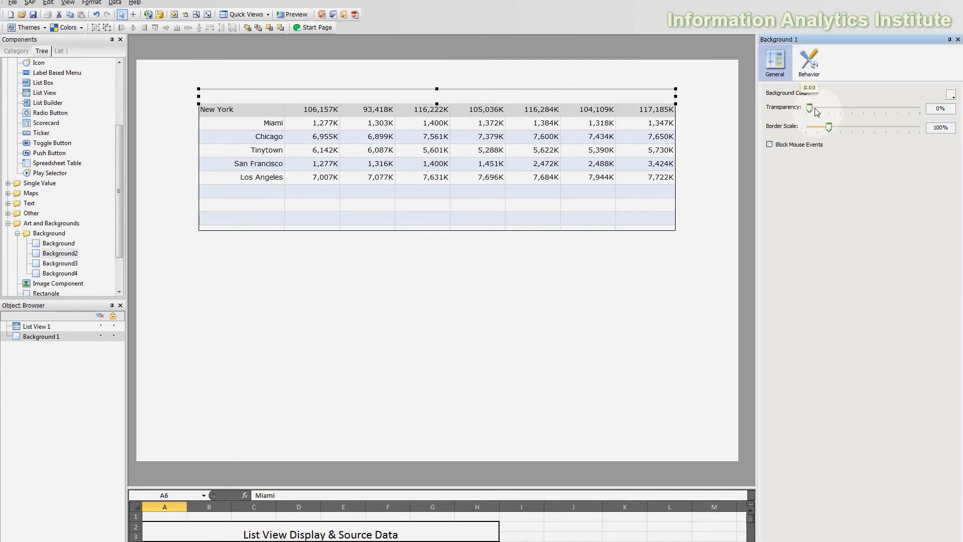
drag(907, 119, 943, 115)
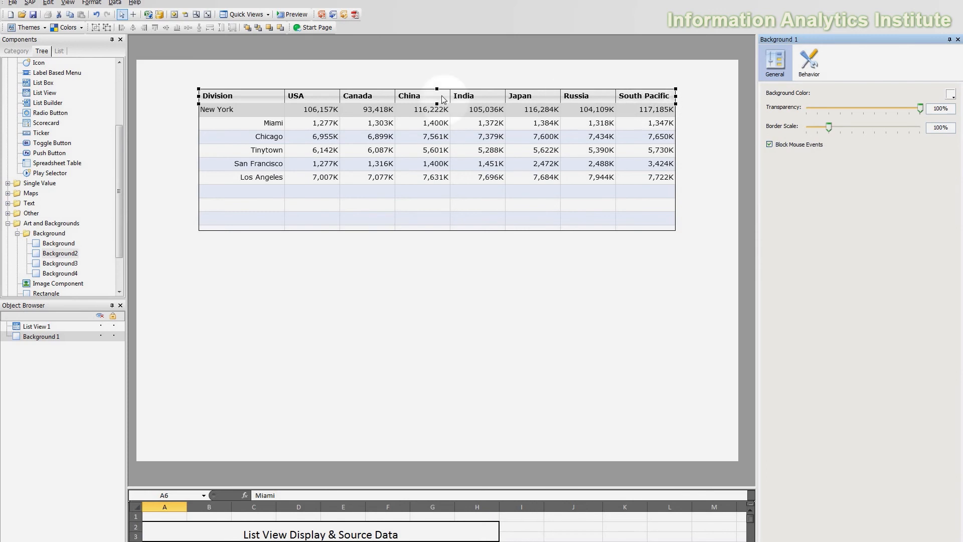
Bring the transparent background to the front, above the list view
right_click(578, 102)
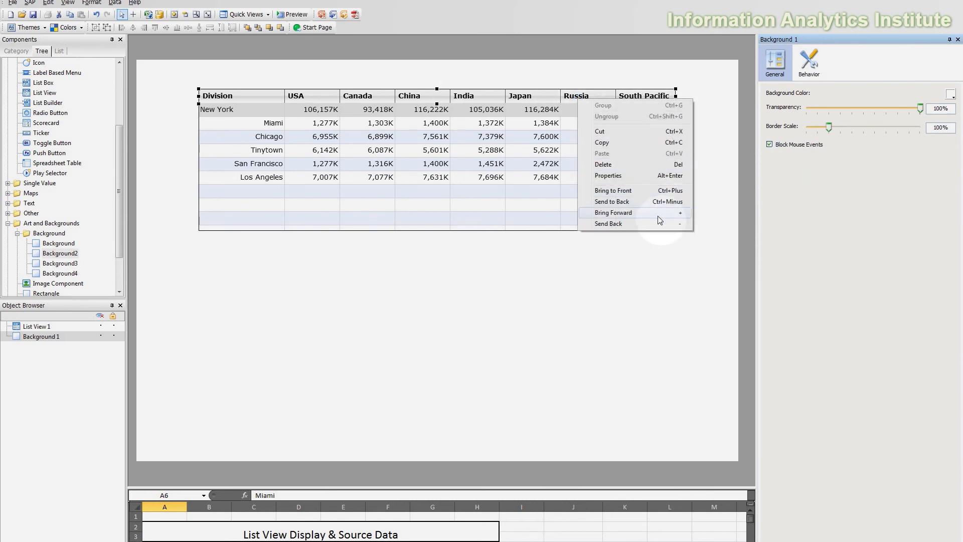
click(652, 191)
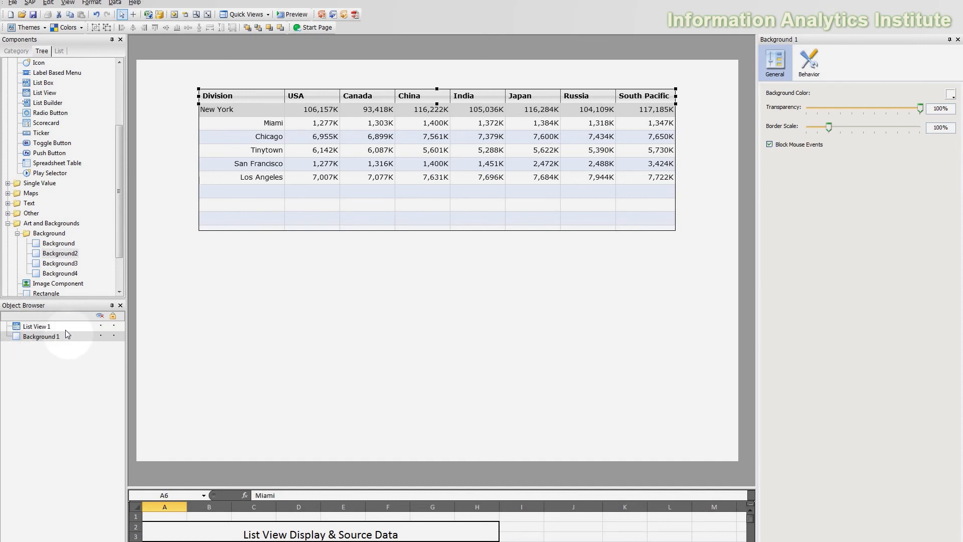
click(444, 301)
Preview the dashboard to check whether the list view's headers are blocked from sorting while its rows can still be selected
click(300, 16)
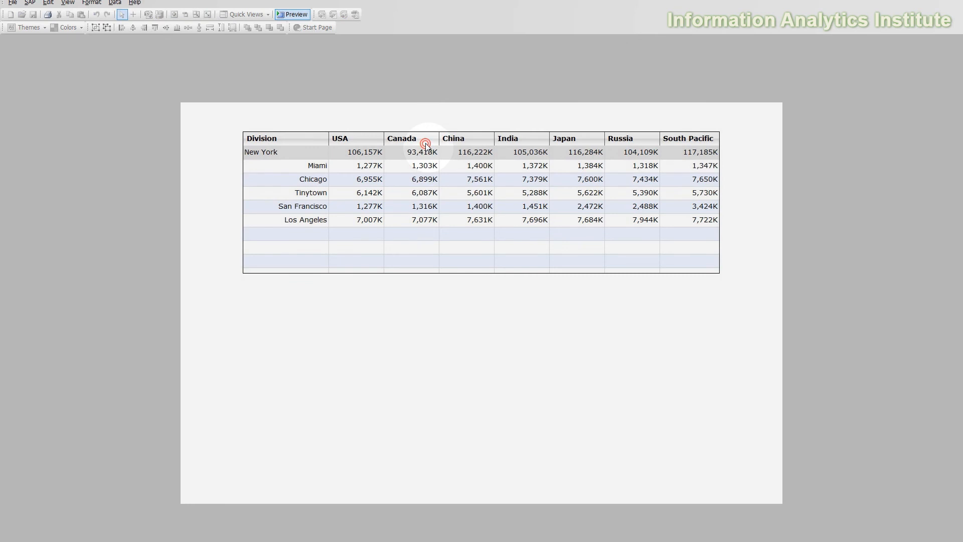
click(371, 142)
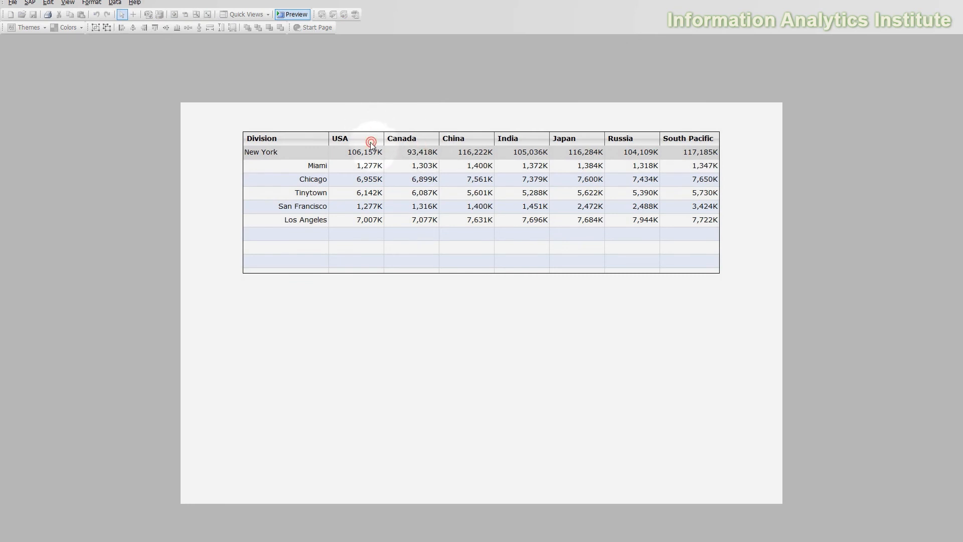
click(306, 142)
click(522, 142)
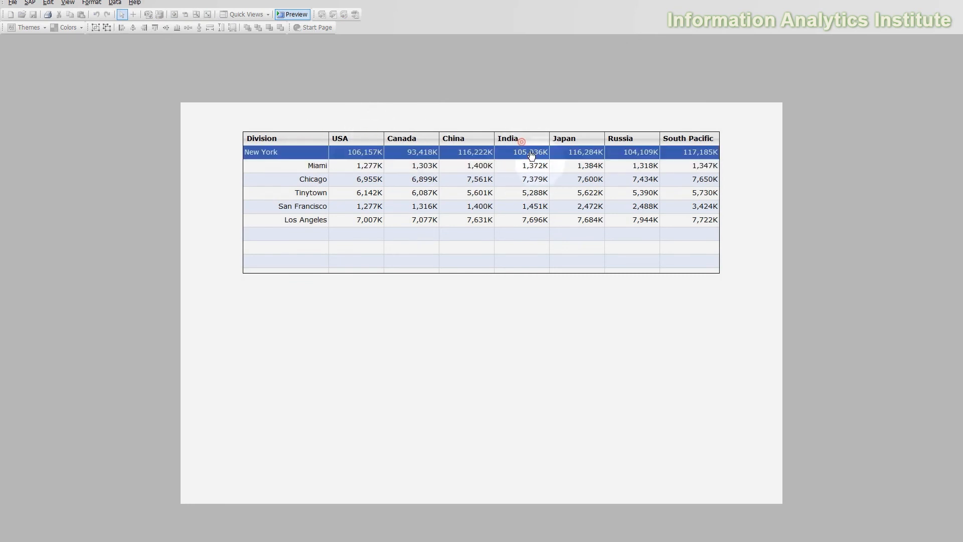
click(533, 156)
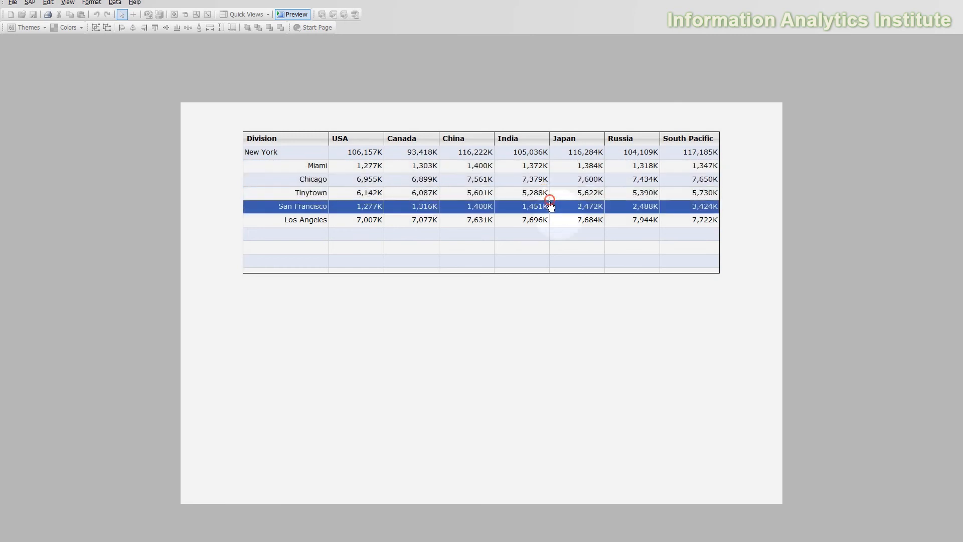
click(553, 218)
click(293, 14)
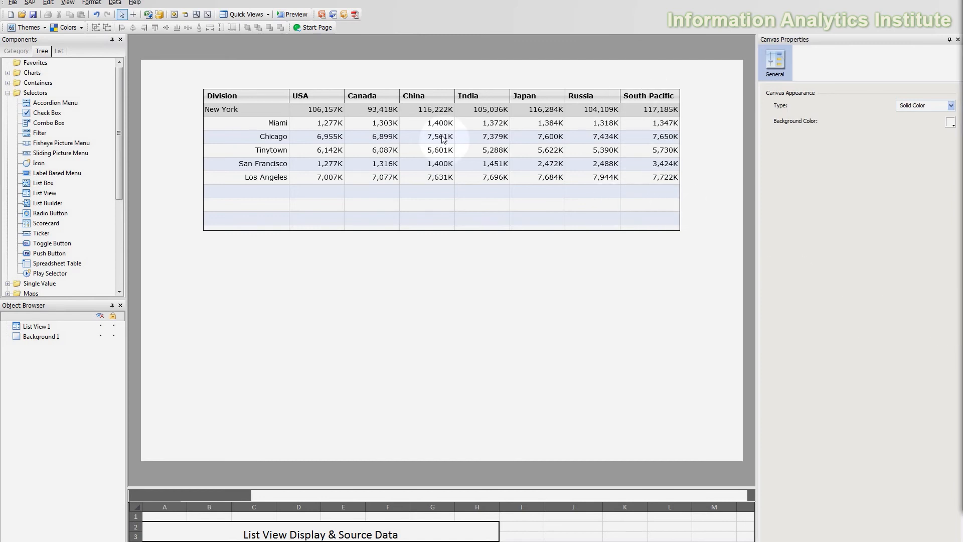
Move the list view and its header background slightly upward on the canvas
drag(428, 108, 432, 93)
click(426, 99)
click(458, 232)
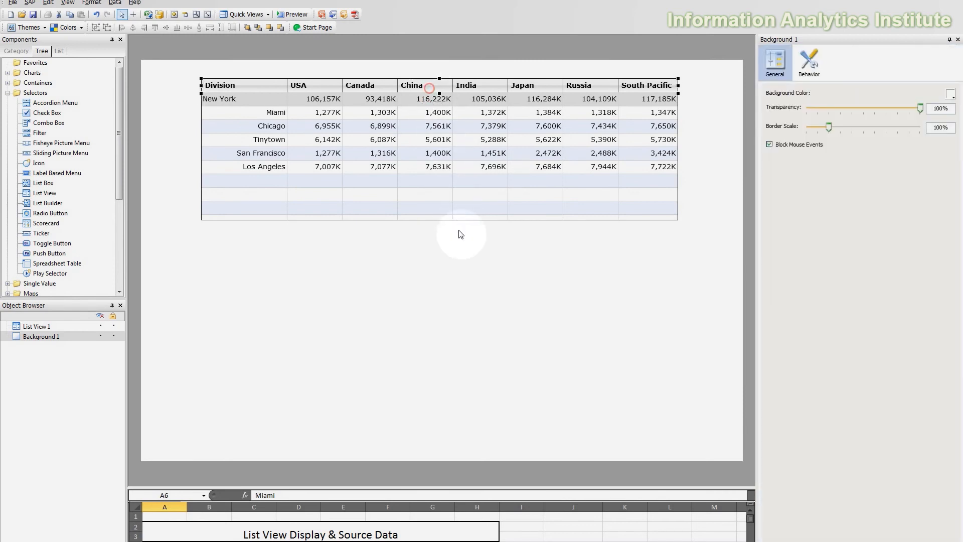
click(196, 290)
Add a column chart below the list view and enlarge it to match the list view's width
click(7, 93)
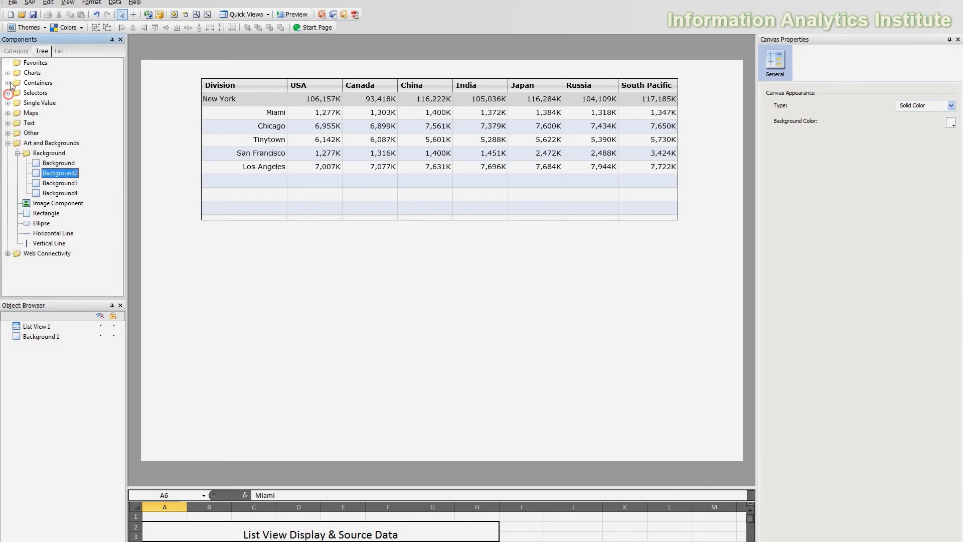
click(8, 74)
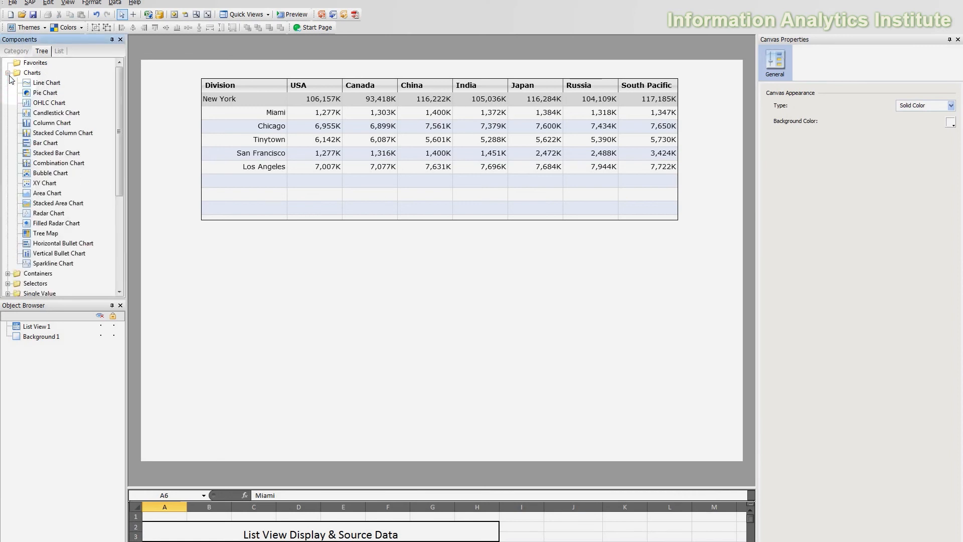
drag(51, 122, 209, 232)
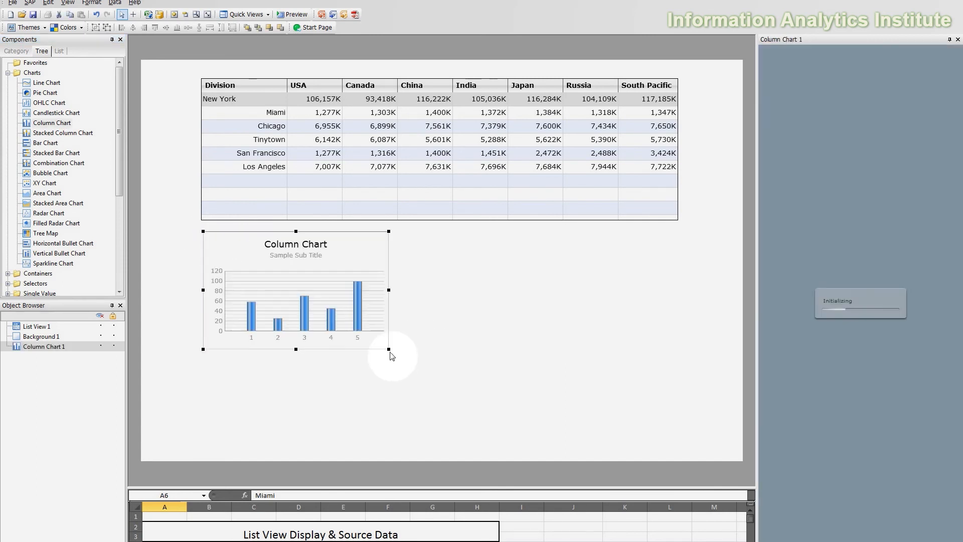
drag(388, 350, 678, 442)
click(642, 303)
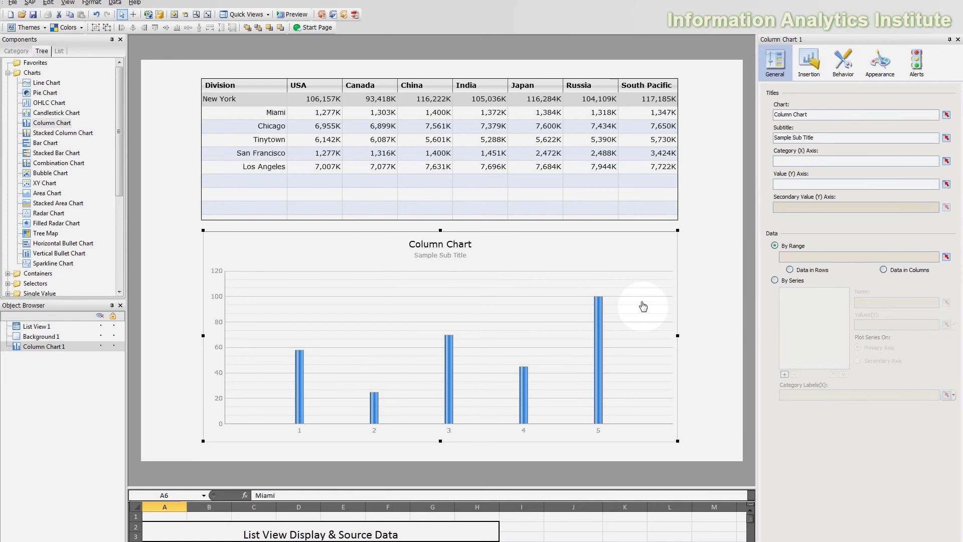
drag(644, 306, 643, 305)
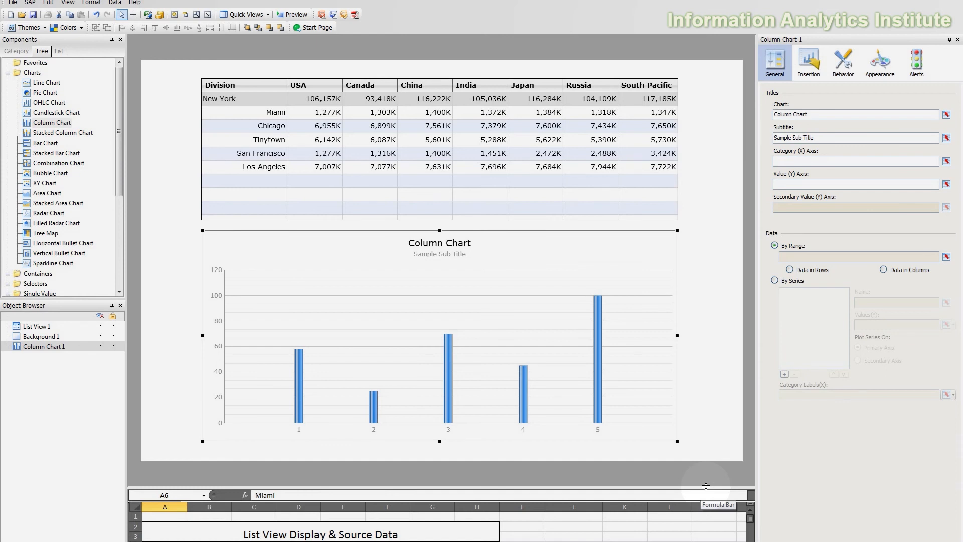
Switch the column chart's data to By Series and add a series with its values from B16:H16
drag(706, 487, 711, 326)
drag(751, 198, 752, 281)
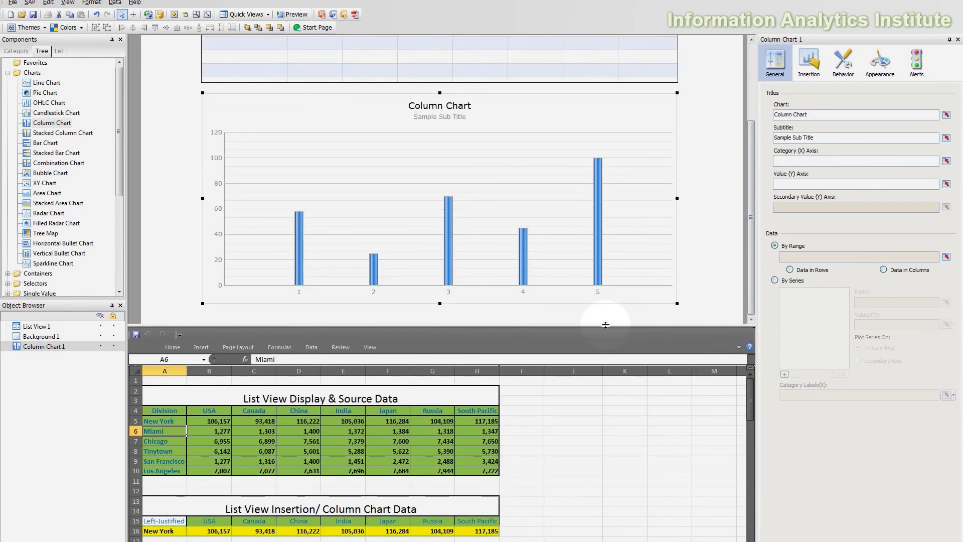
click(778, 65)
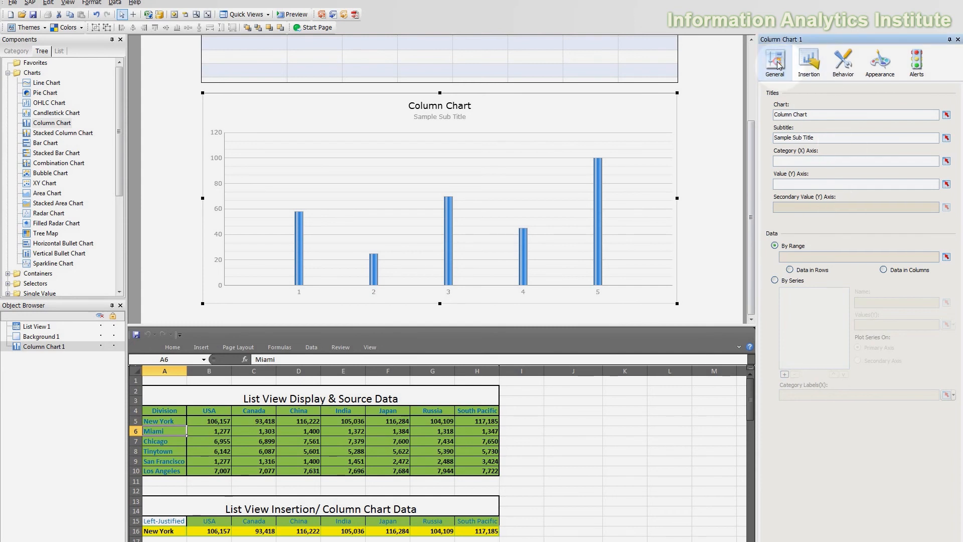
click(777, 280)
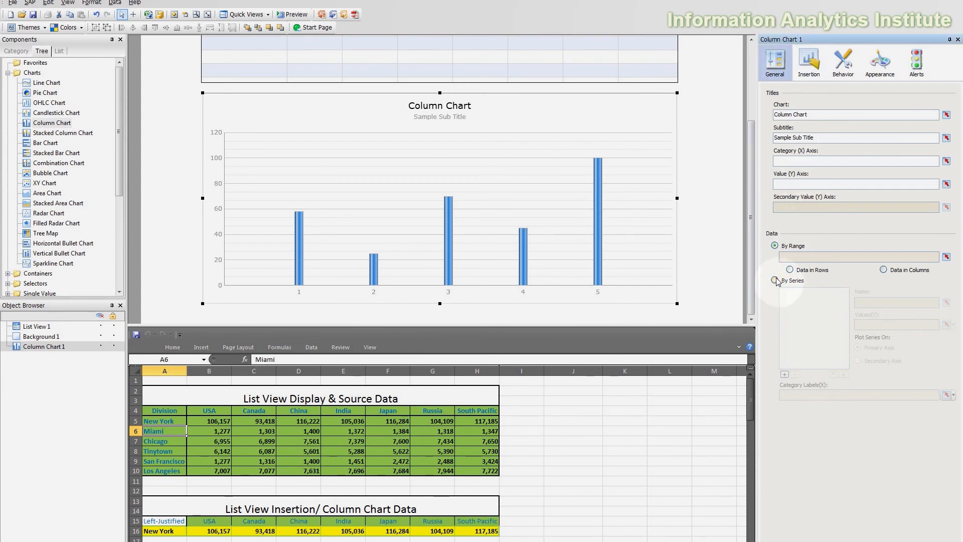
click(777, 280)
click(785, 375)
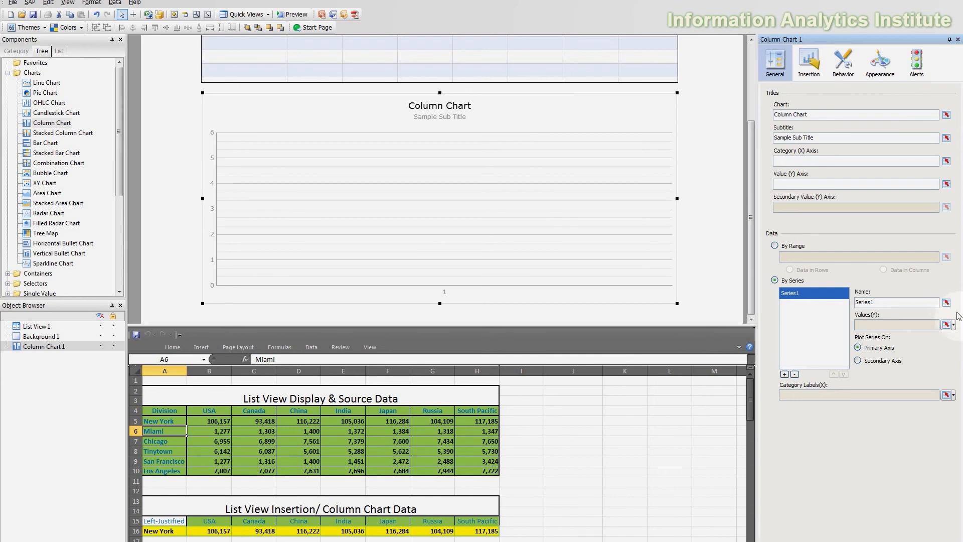
click(946, 325)
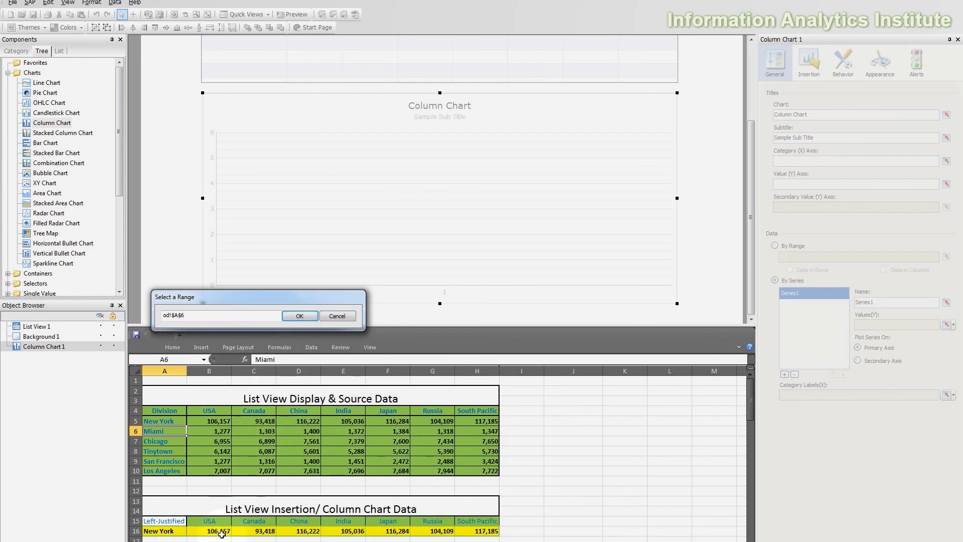
drag(221, 532, 470, 531)
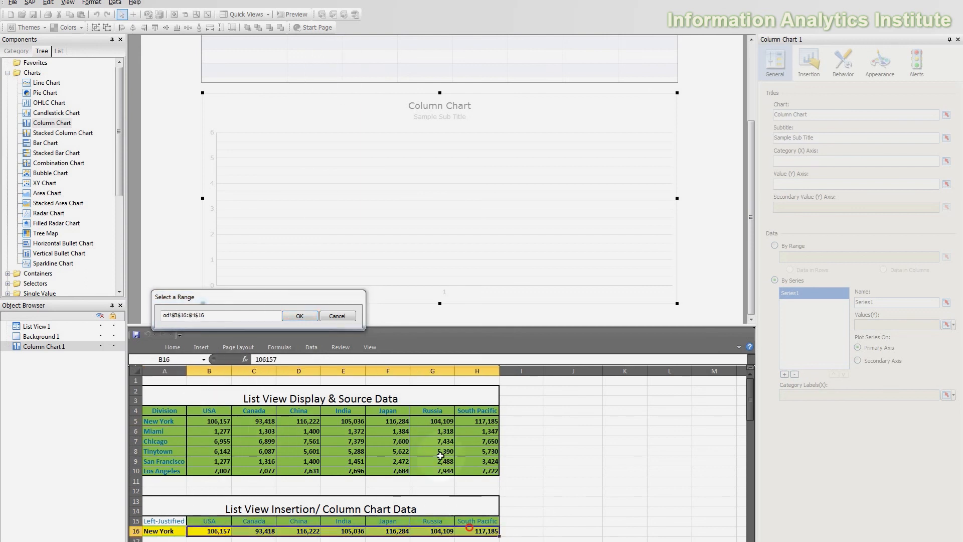
click(306, 316)
Link the series name to cell A16 and the chart's category labels to the region headers in B15:H15
click(947, 302)
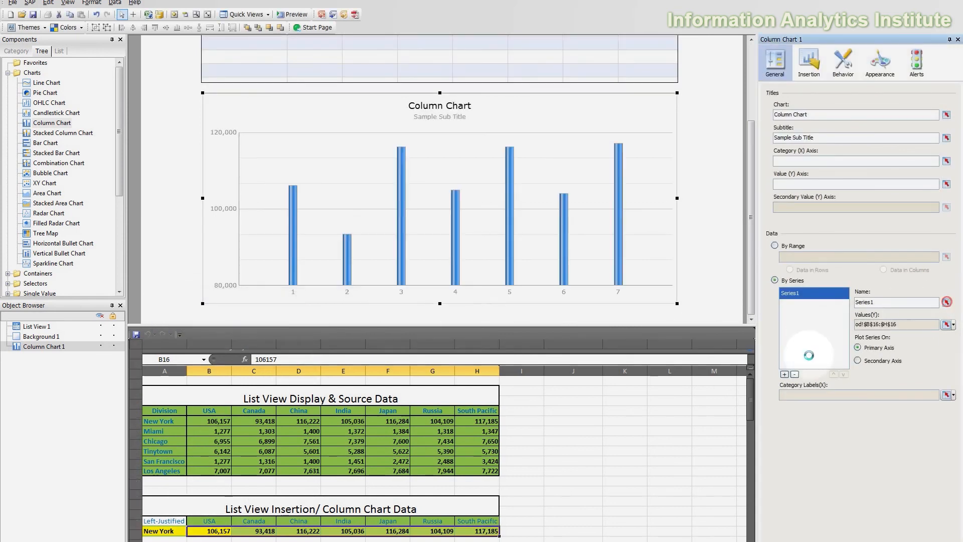
click(157, 527)
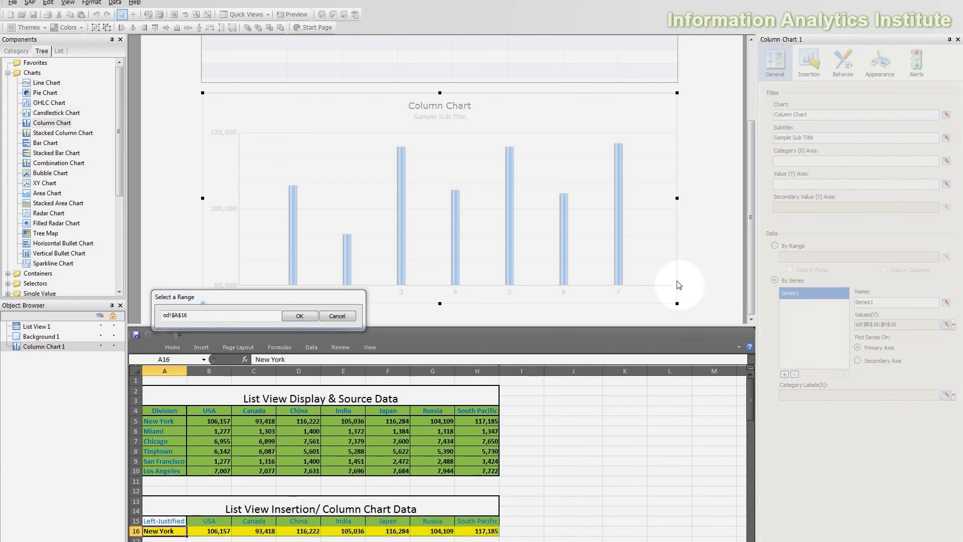
click(300, 316)
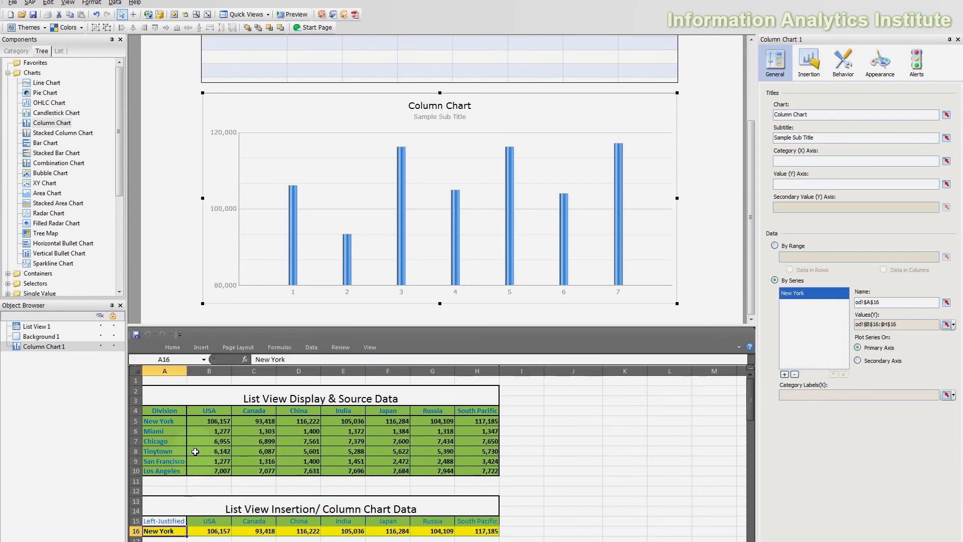
click(949, 394)
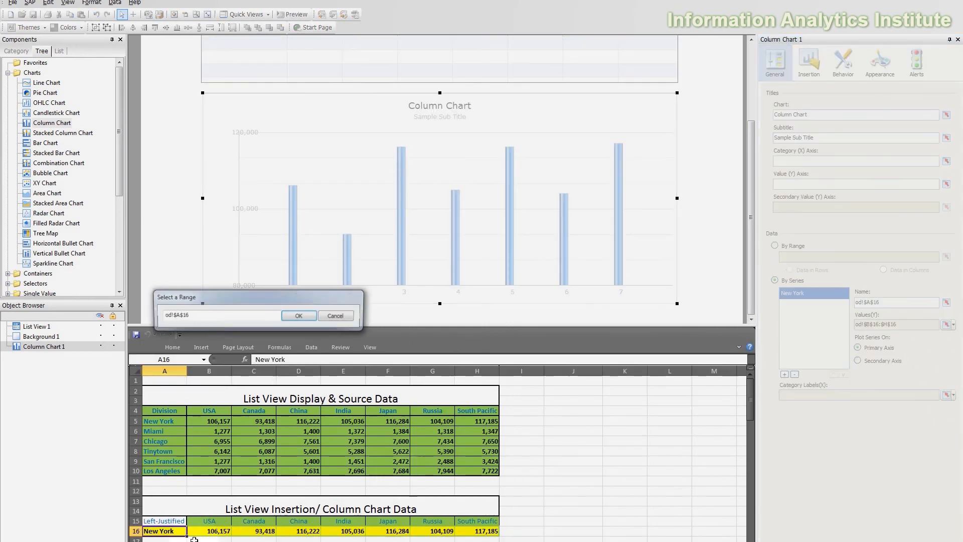
drag(217, 520, 497, 519)
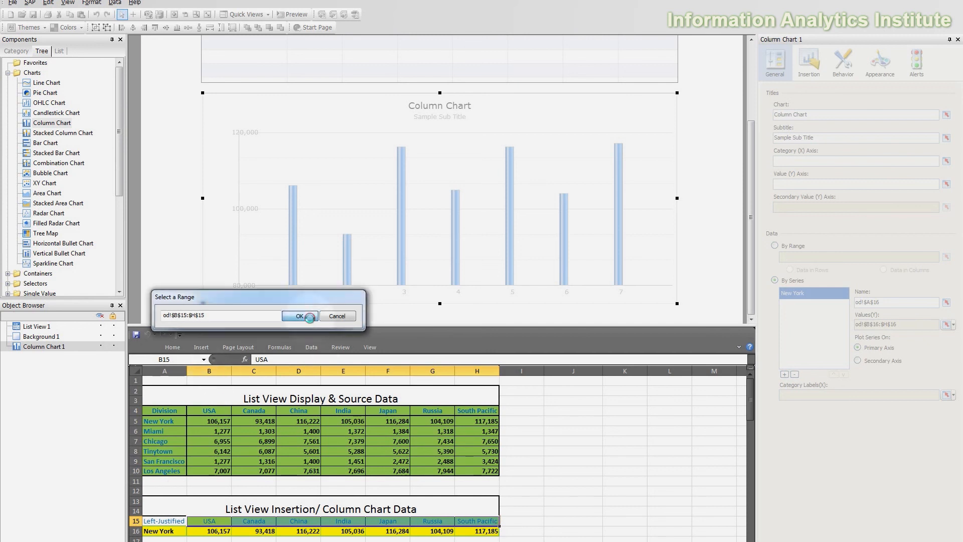
click(300, 315)
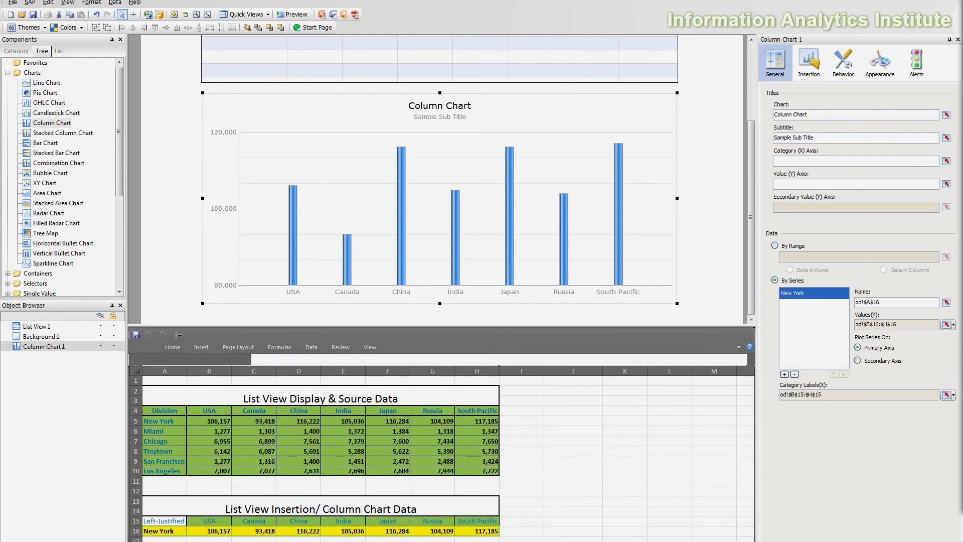
Widen the chart's columns by setting the series marker size to 50
click(879, 65)
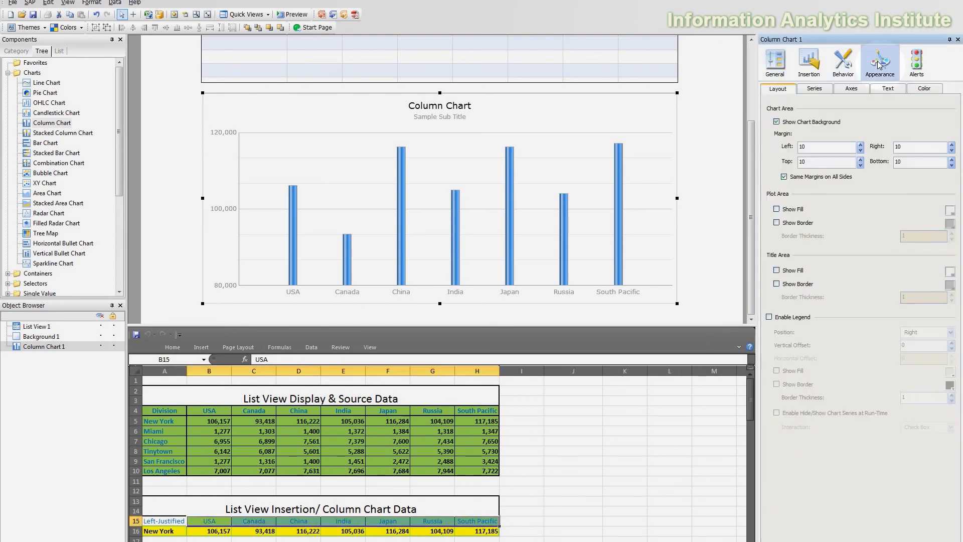
click(820, 92)
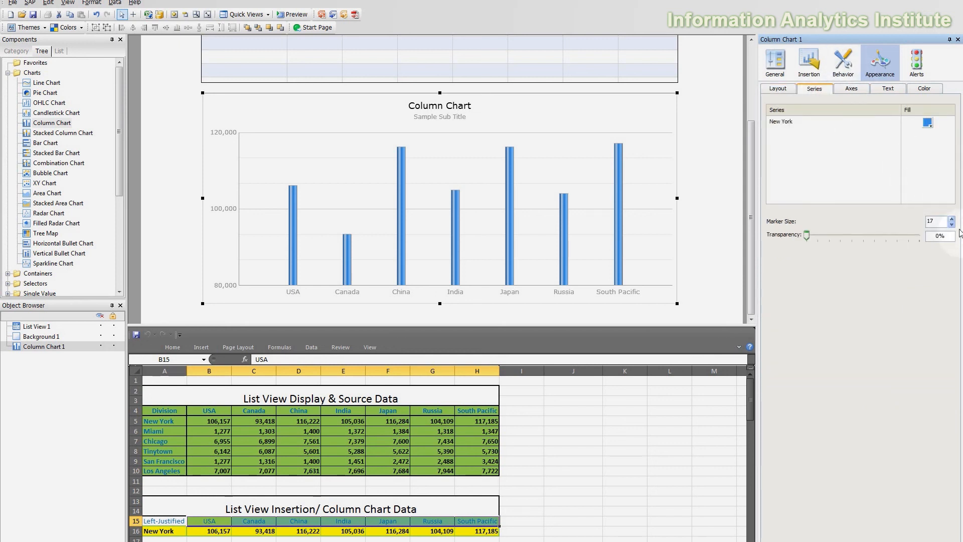
double_click(932, 221)
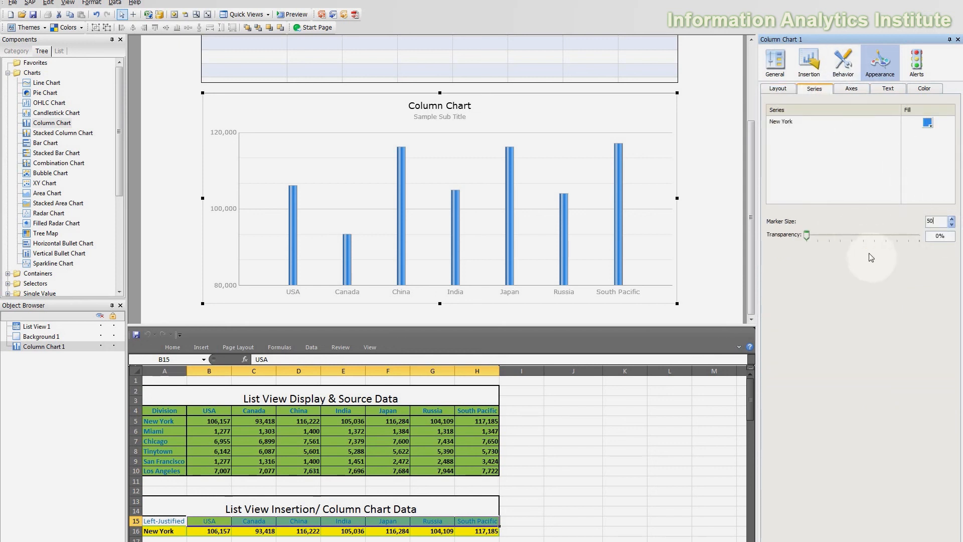
key(Return)
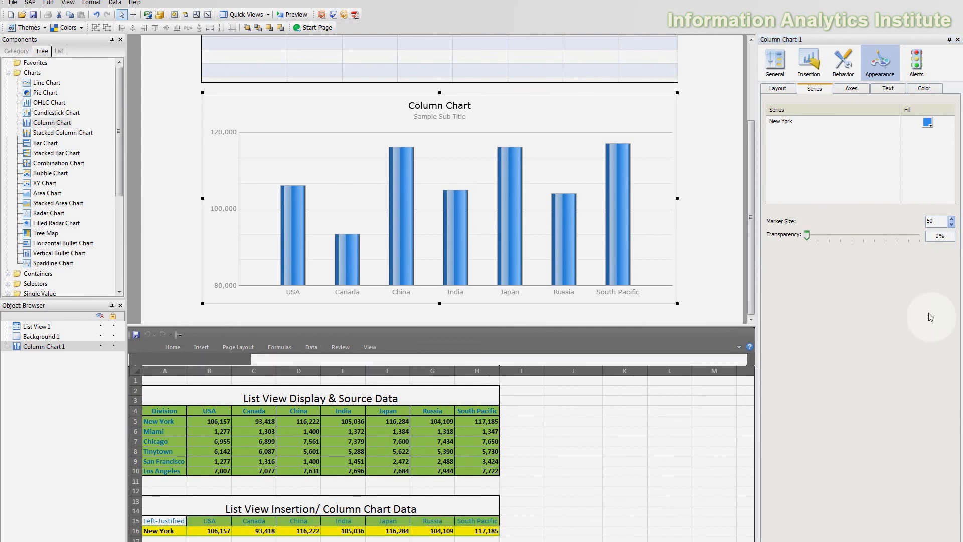
Hide the column chart's horizontal (category) and vertical (value) axis titles
click(884, 91)
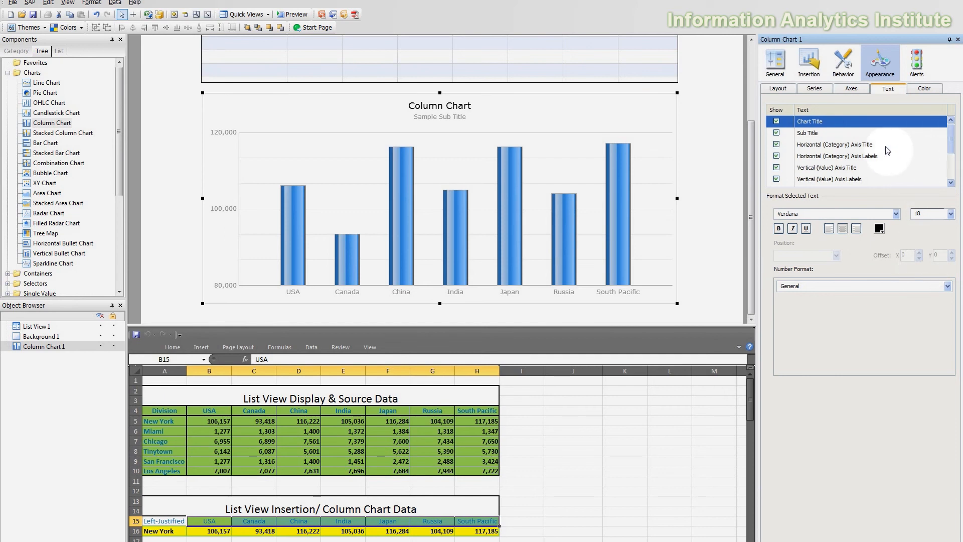
click(777, 144)
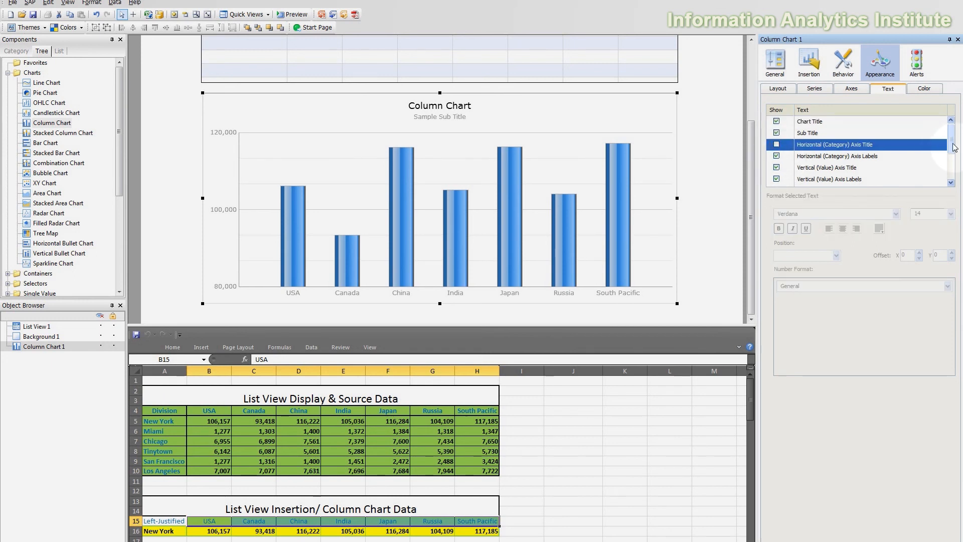
scroll(948, 148, down, 1)
click(777, 156)
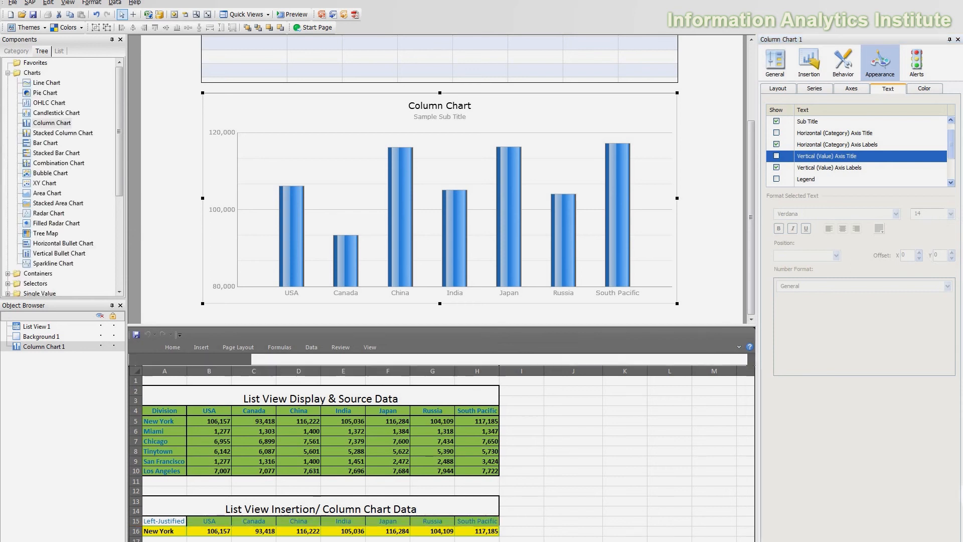
Format the vertical (value) axis labels as Currency with 0 decimal places, no prefix and the suffix K
click(861, 168)
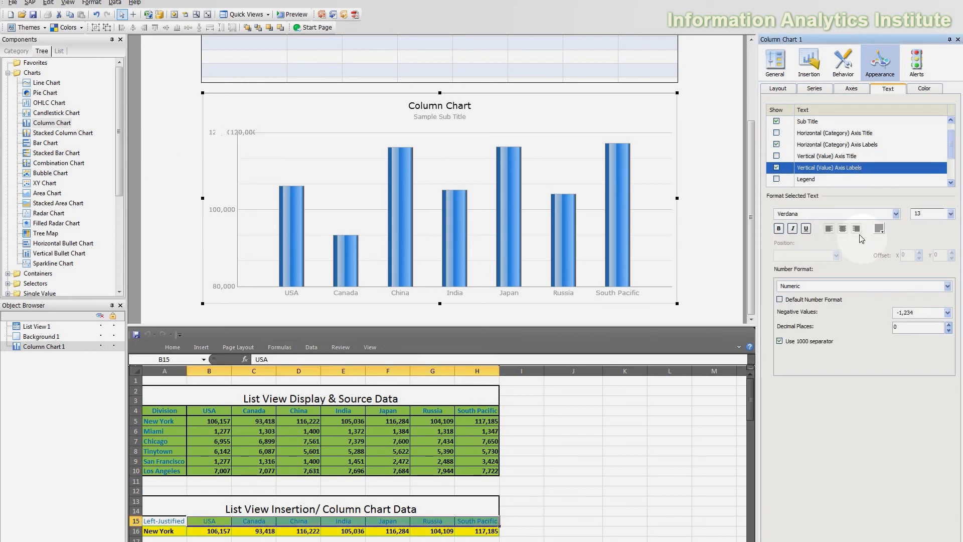
click(839, 286)
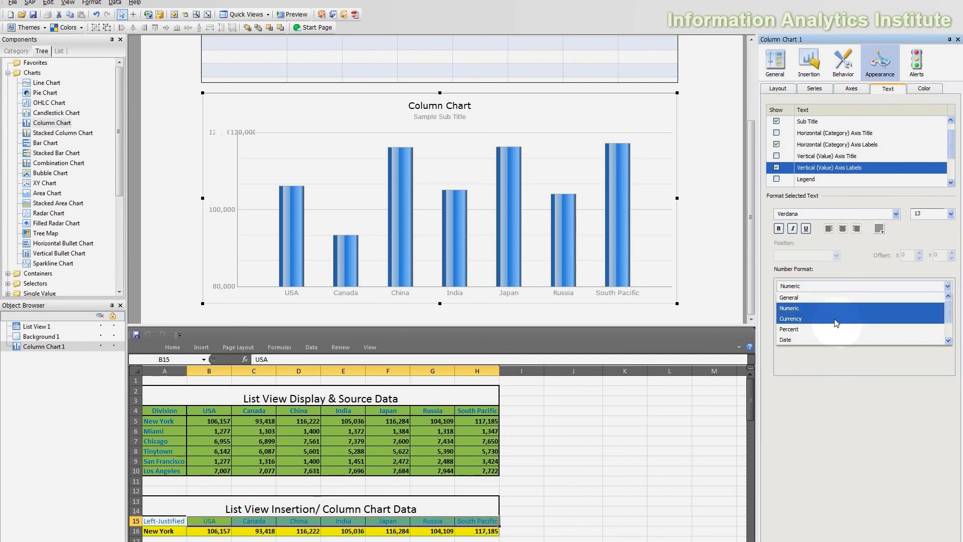
click(839, 308)
double_click(948, 330)
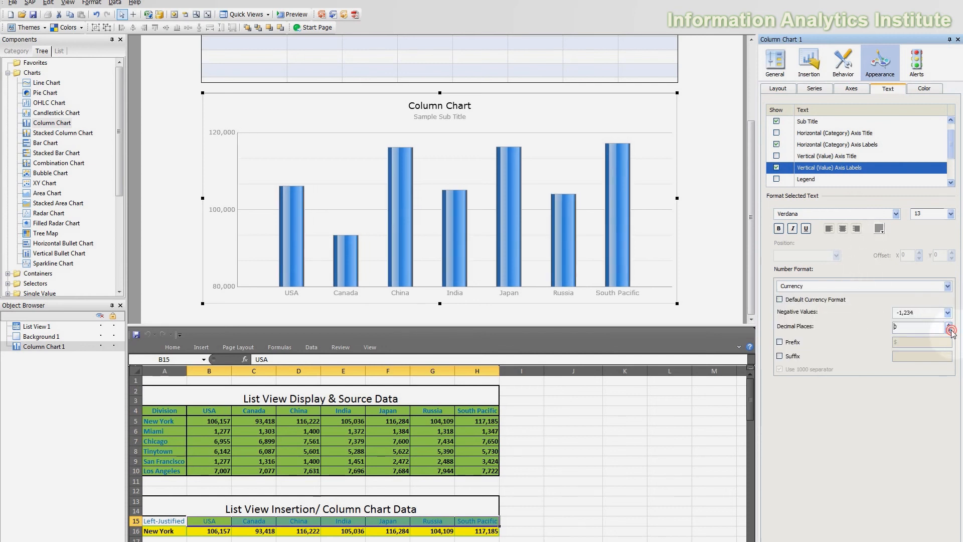
click(794, 356)
click(936, 360)
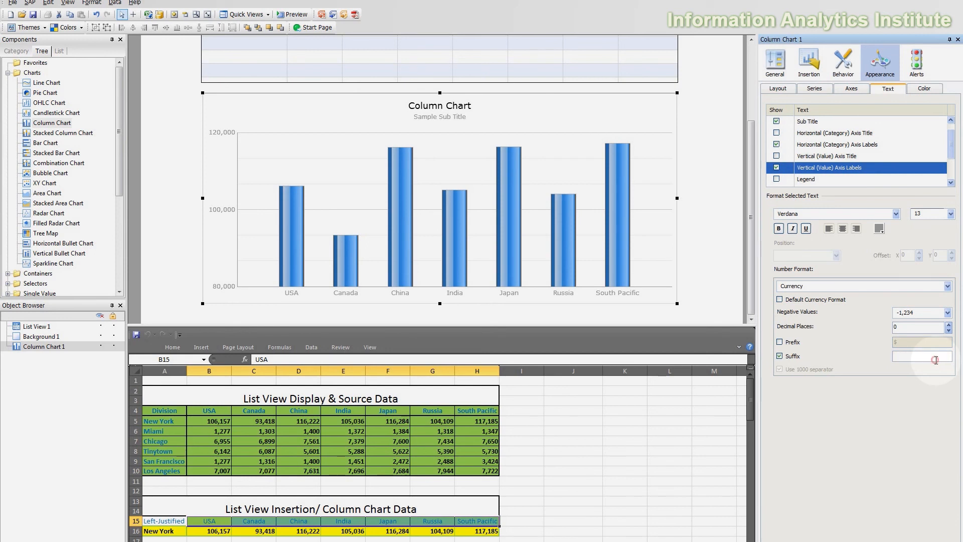
text(K)
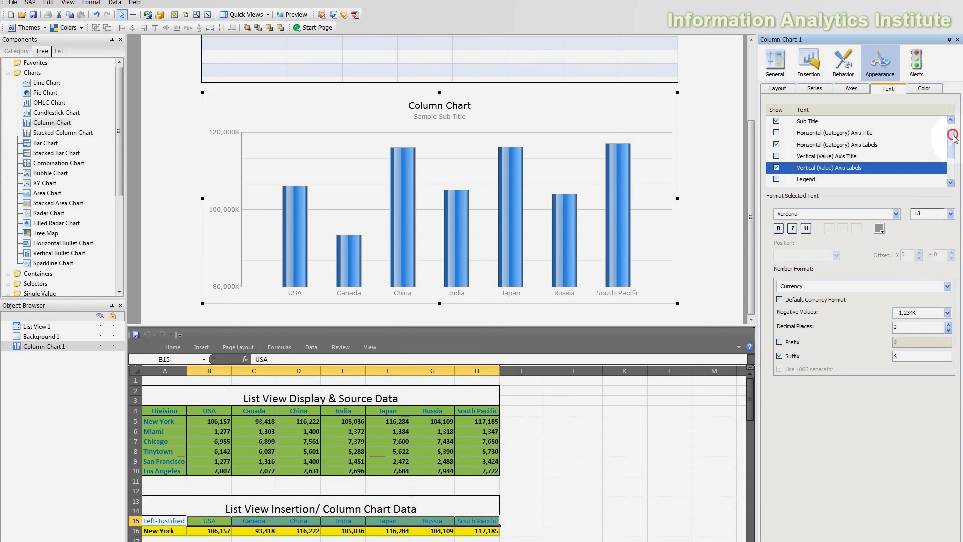
Format the chart's mouse-over values as Currency with 0 decimal places, no prefix and the suffix K
drag(952, 134, 955, 156)
click(855, 157)
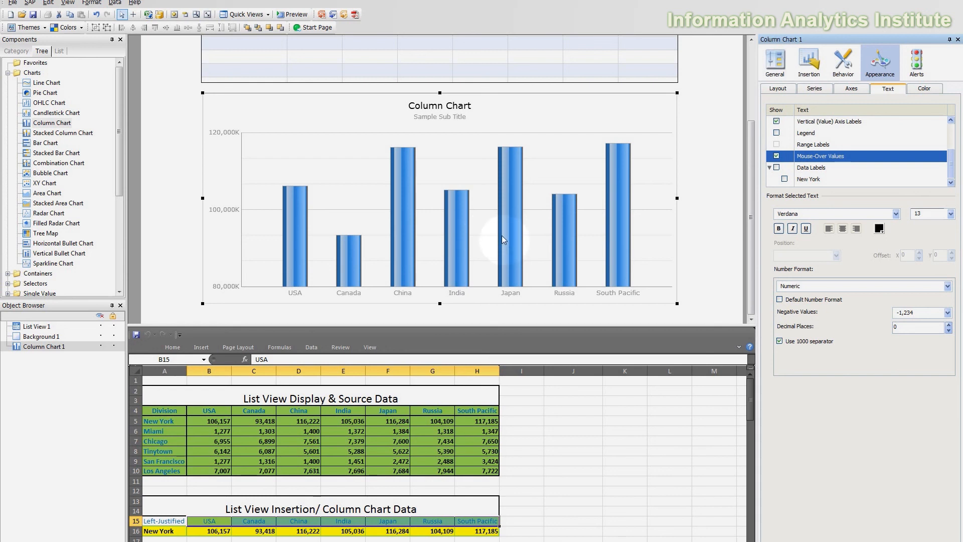
click(865, 286)
click(864, 320)
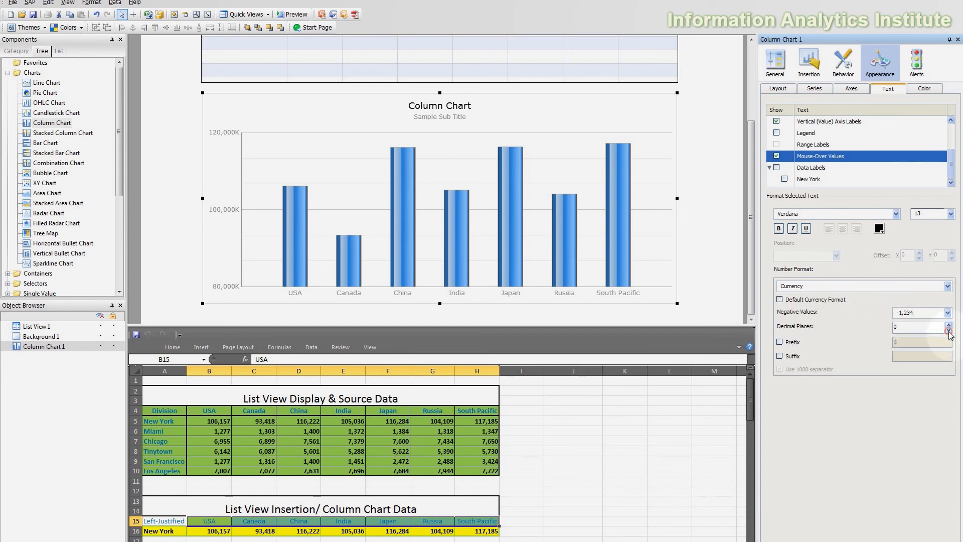
click(792, 357)
click(899, 354)
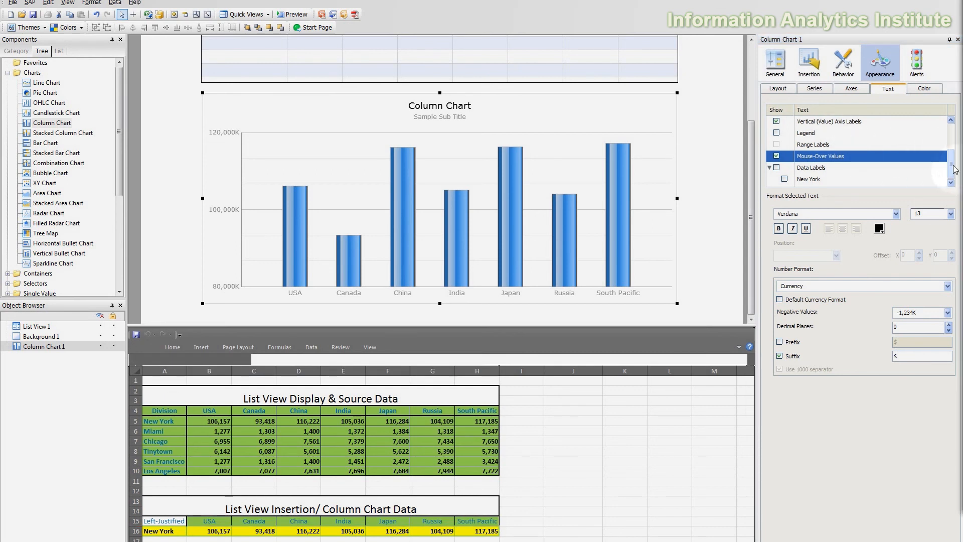
Hide the column chart's title and subtitle, then deselect the chart
drag(955, 169, 953, 136)
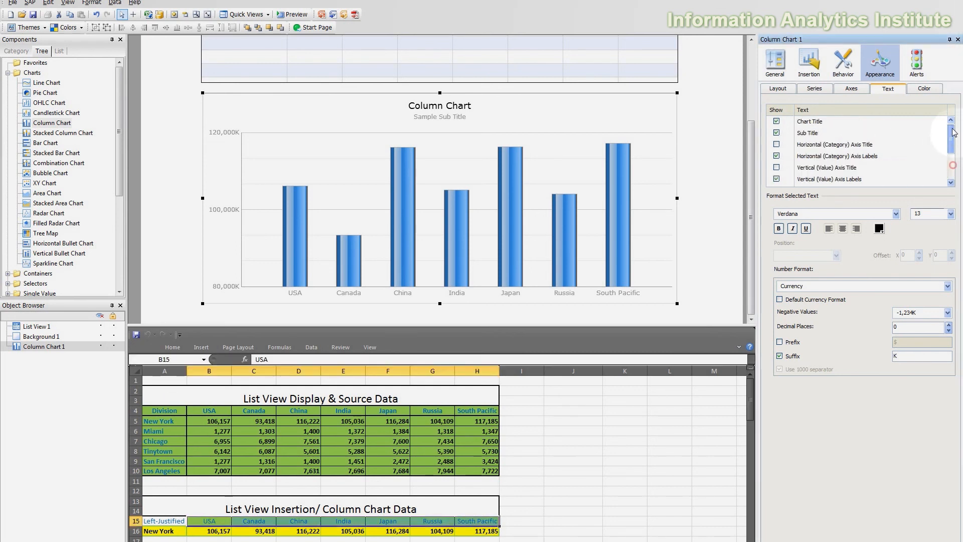
click(777, 122)
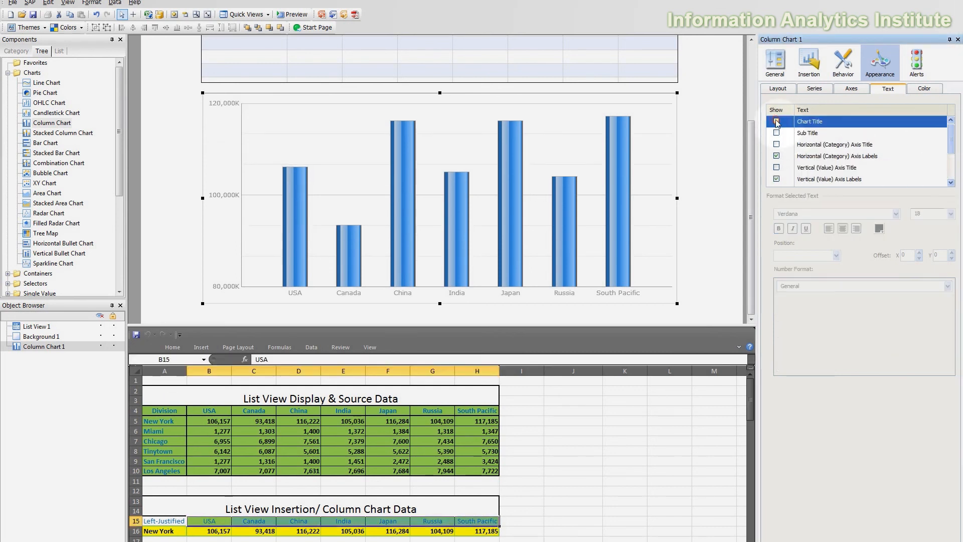
click(722, 122)
Preview the dashboard and select several division rows to check whether the column chart follows the selected row
scroll(713, 128, up, 1)
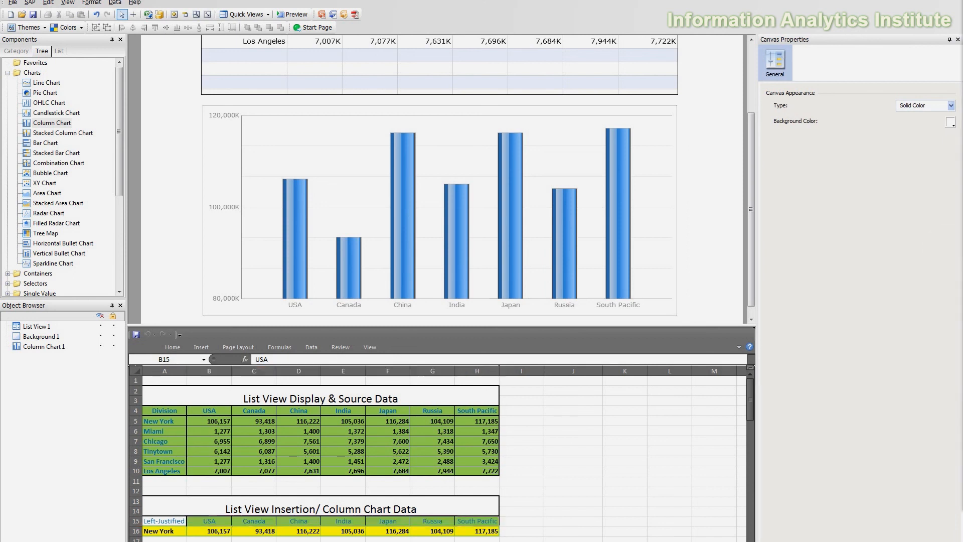
click(658, 155)
click(294, 14)
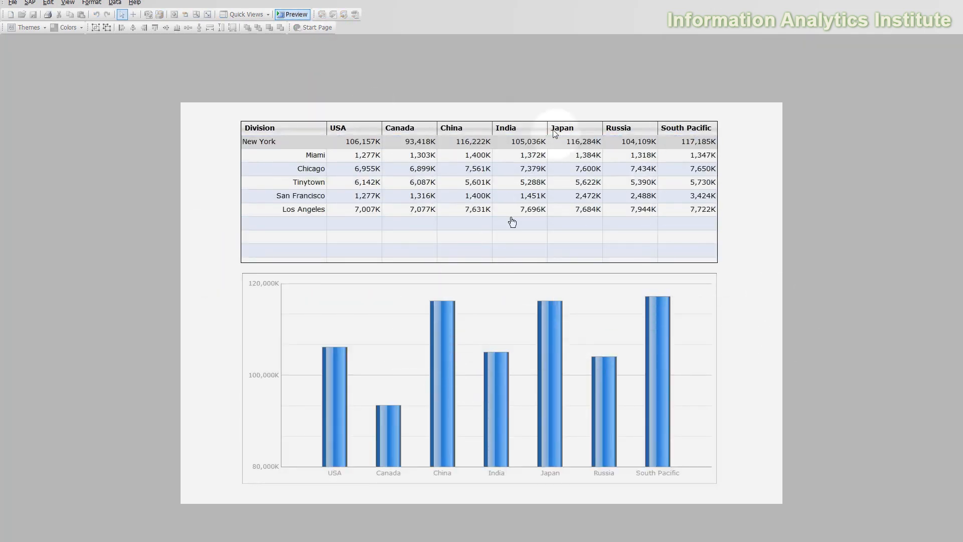
click(514, 160)
click(511, 169)
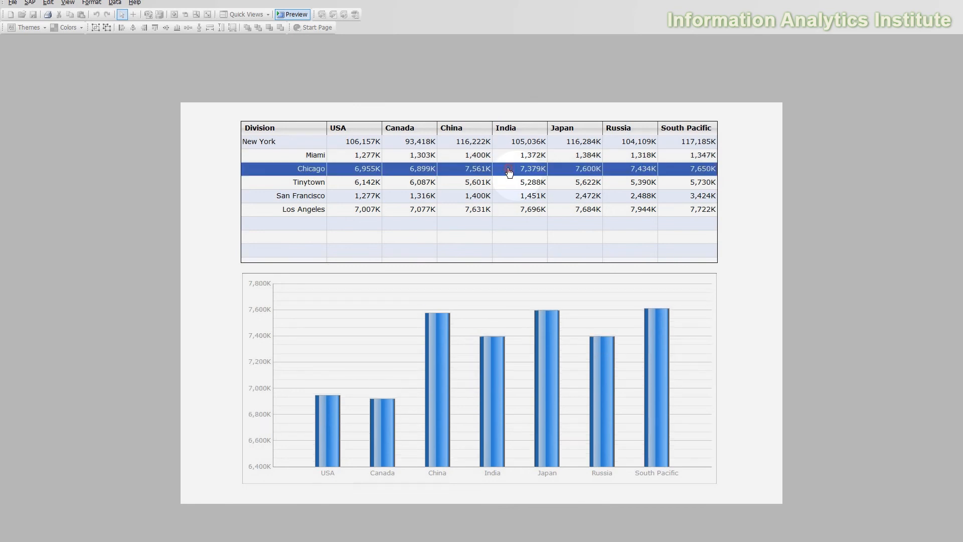
click(509, 185)
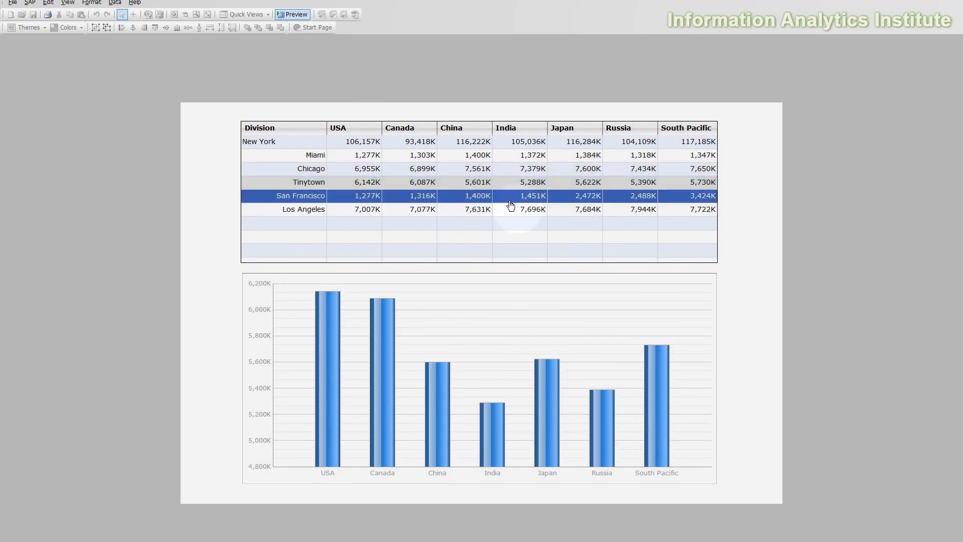
click(510, 201)
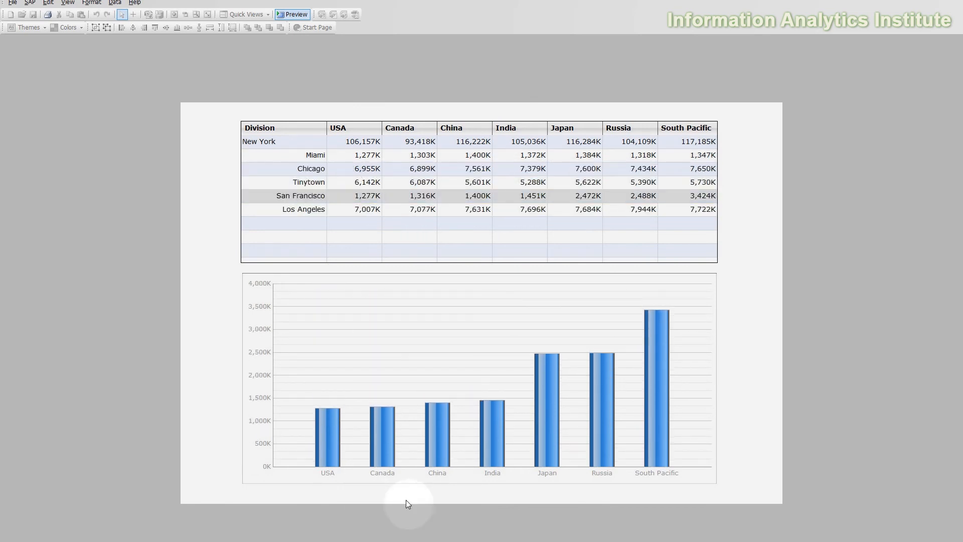
click(438, 213)
click(441, 196)
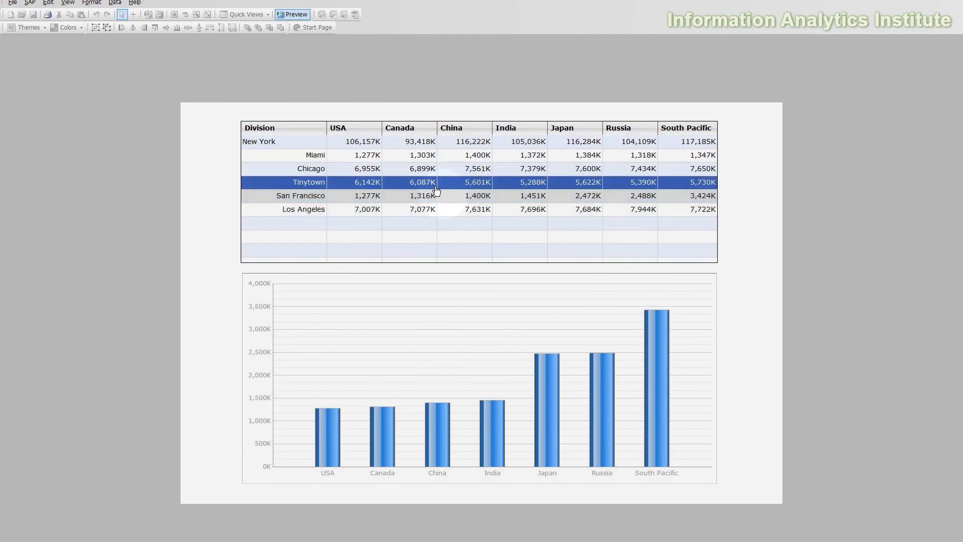
Select the Tinytown, Chicago and Miami rows in turn, compare each with the column chart's bars, and leave the preview
click(437, 185)
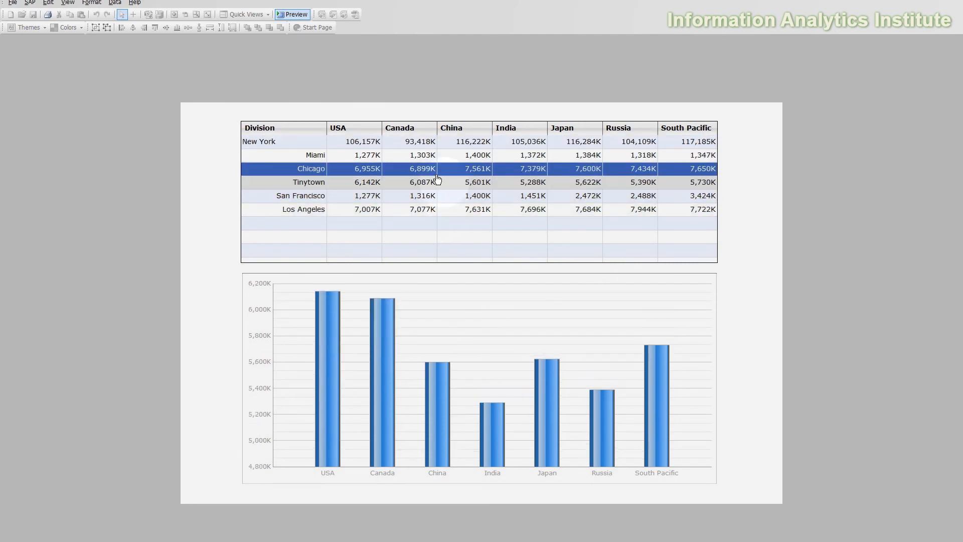
click(437, 174)
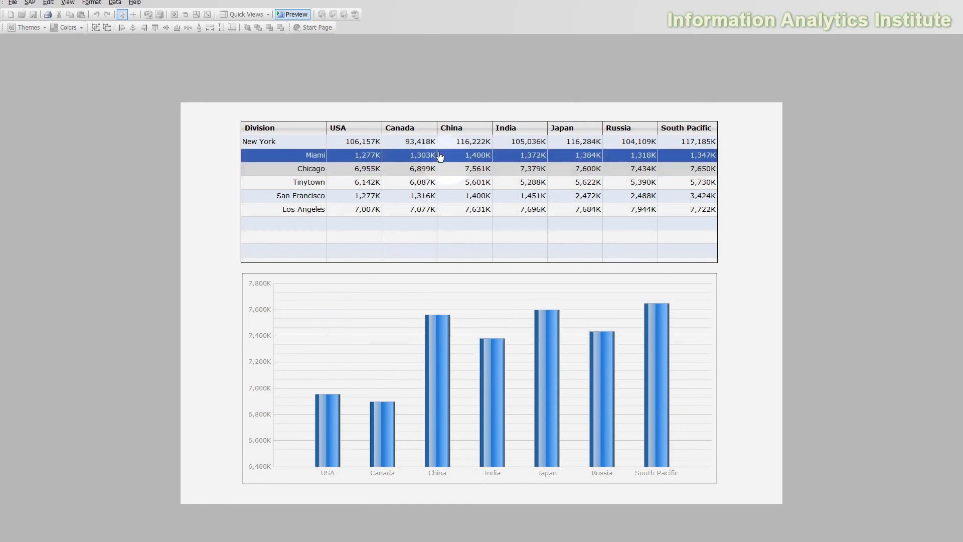
click(440, 157)
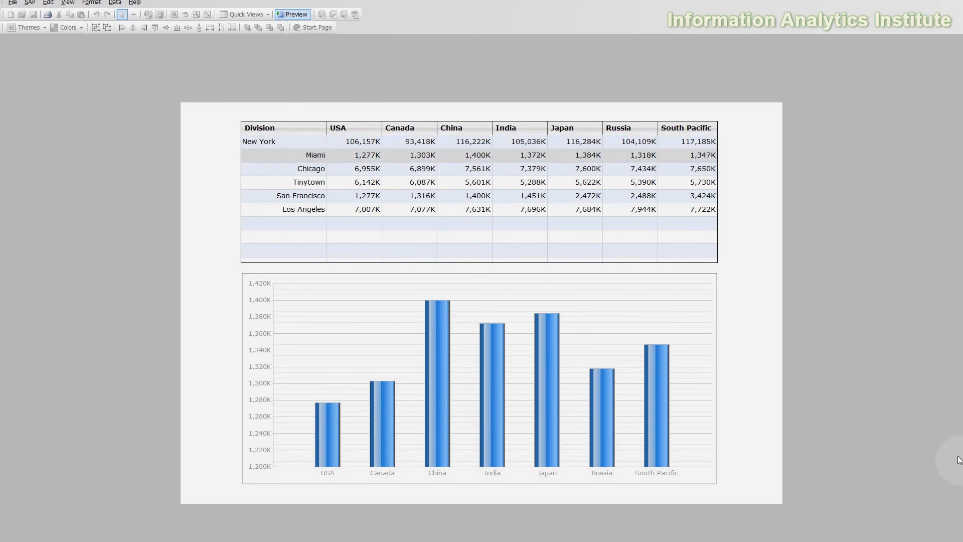
mouse_move(435, 321)
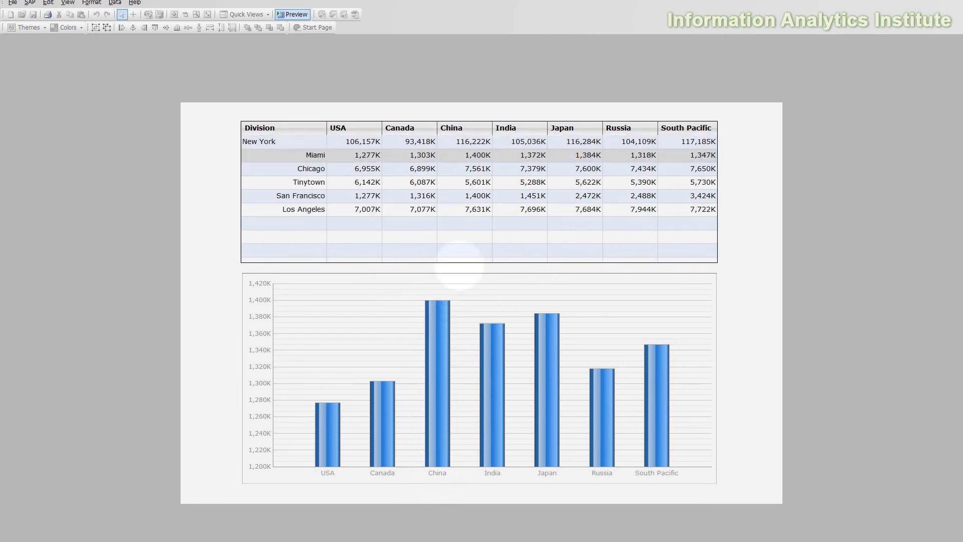
mouse_move(446, 394)
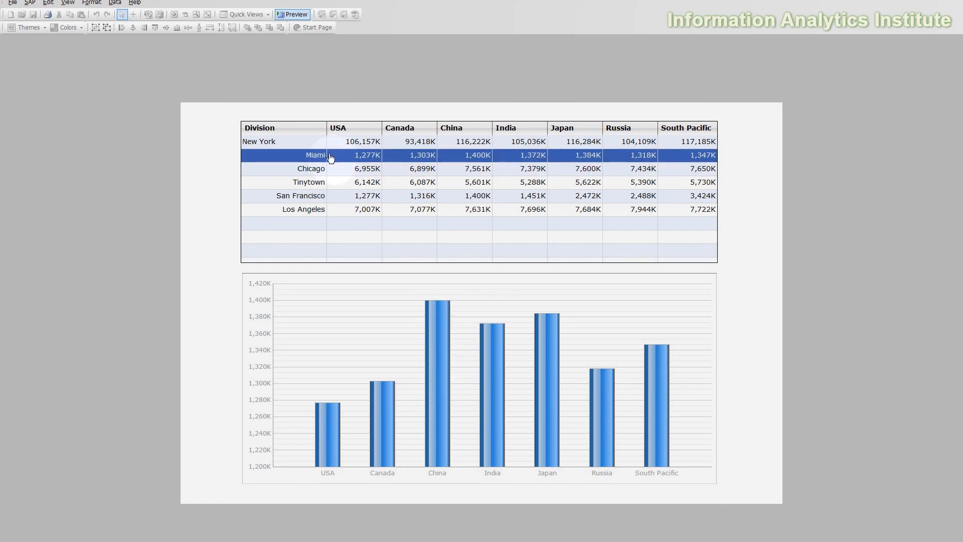
mouse_move(387, 427)
mouse_move(433, 364)
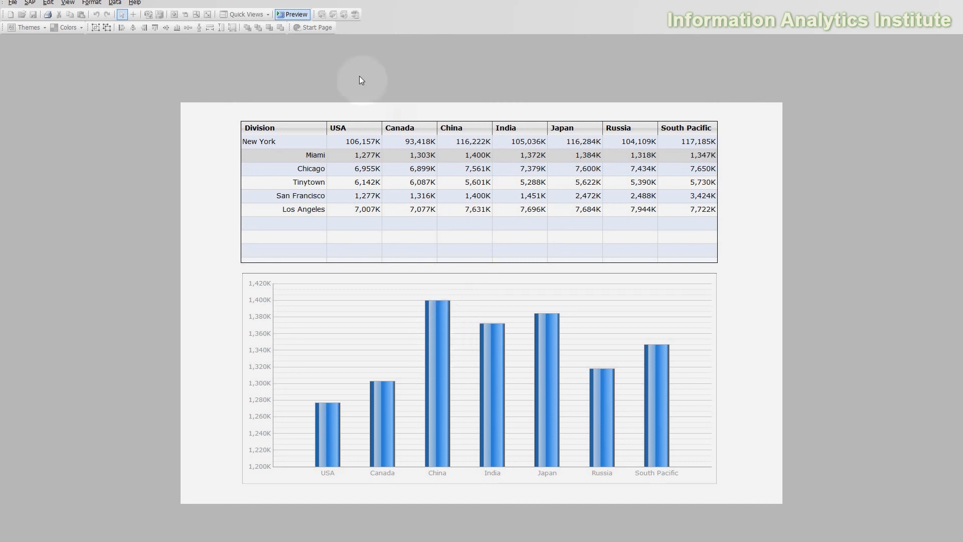
click(308, 17)
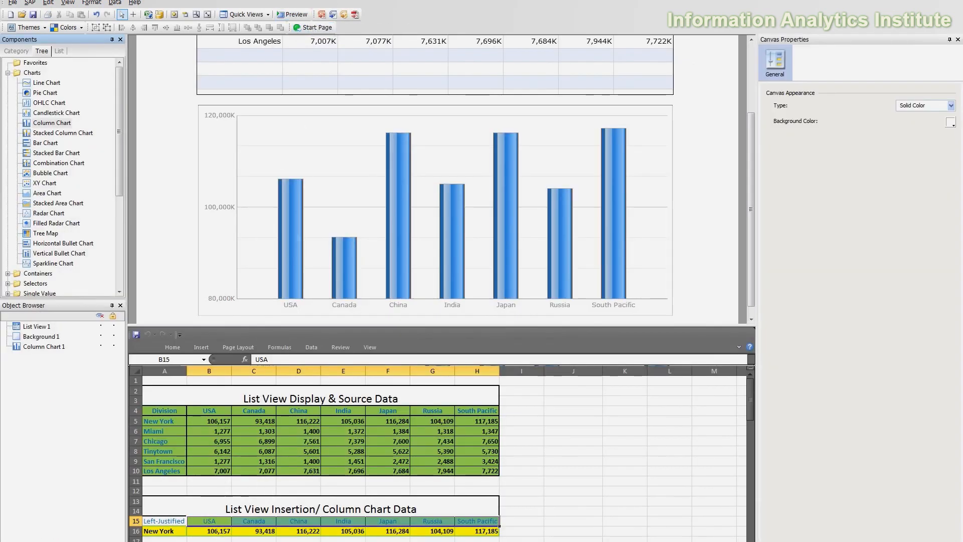
Switch to the Cross Analysis dashboard in the browser and select the New York, Miami and Chicago rows to examine the chart
click(151, 541)
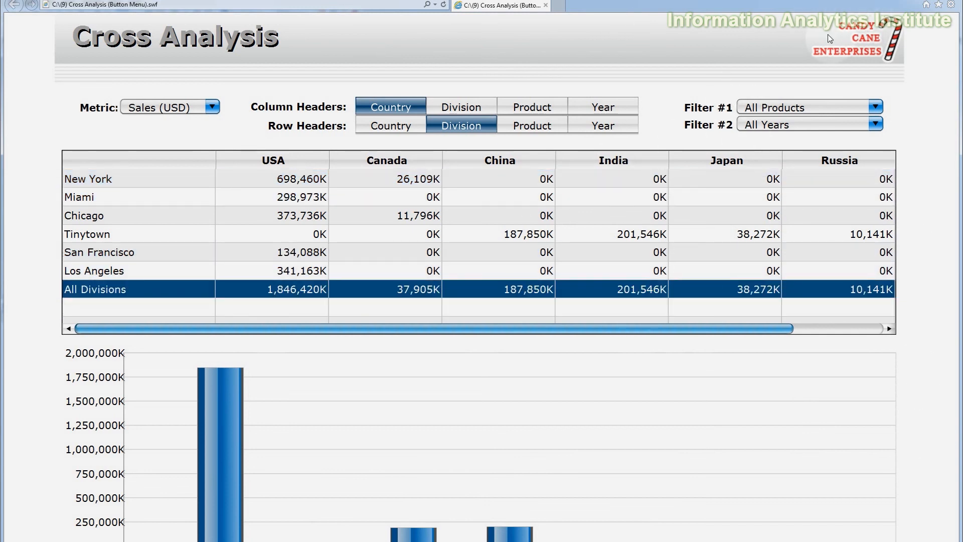
click(406, 182)
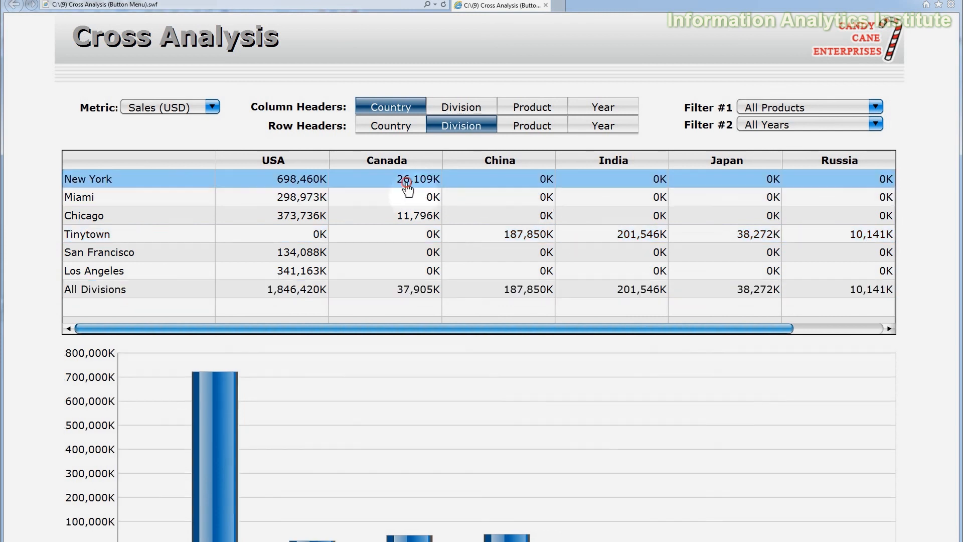
click(406, 197)
click(402, 216)
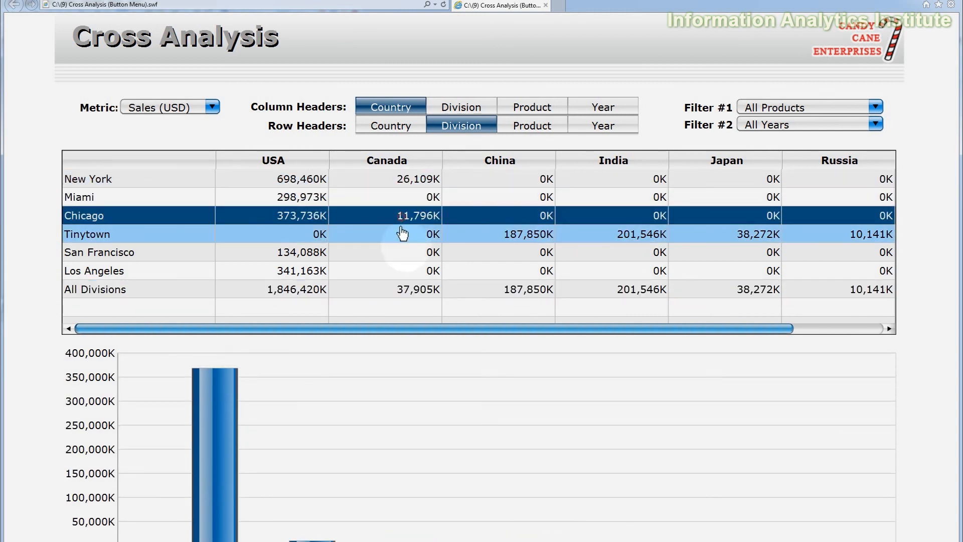
Switch the Cross Analysis column headers to Product and to Year, and select the Tinytown row to examine its chart
click(523, 104)
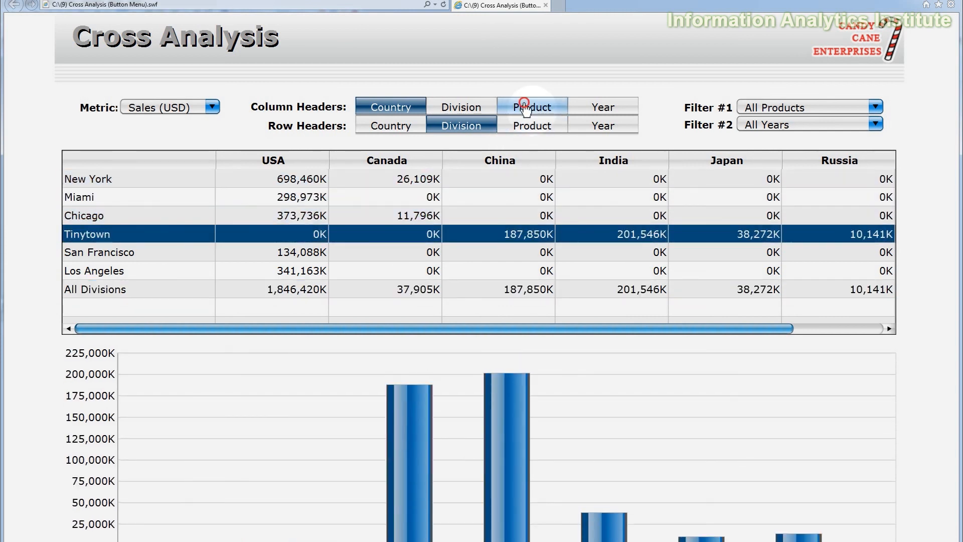
click(582, 110)
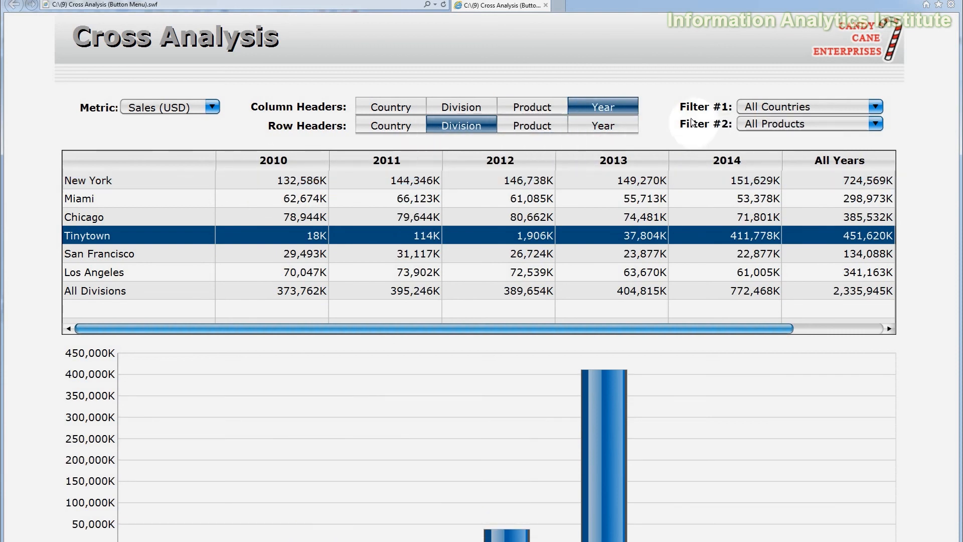
click(474, 243)
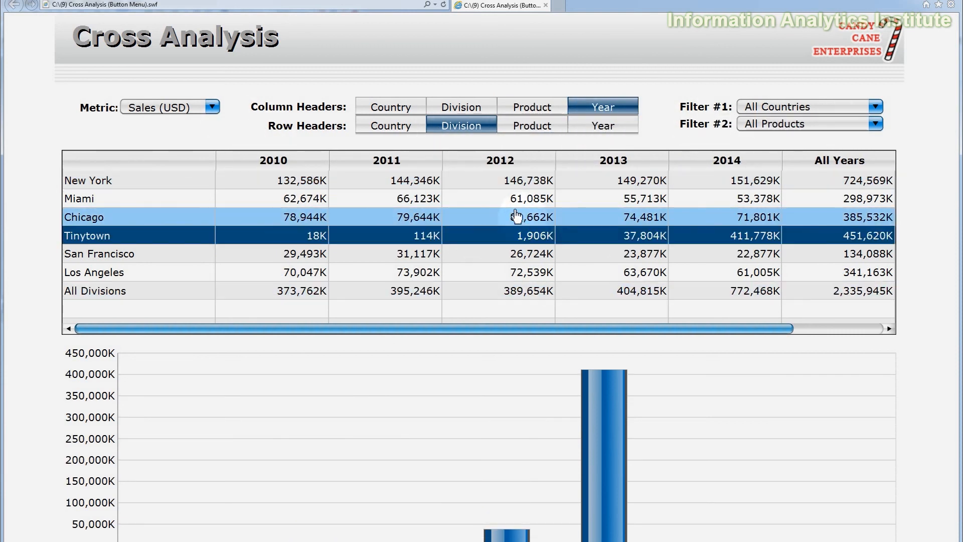